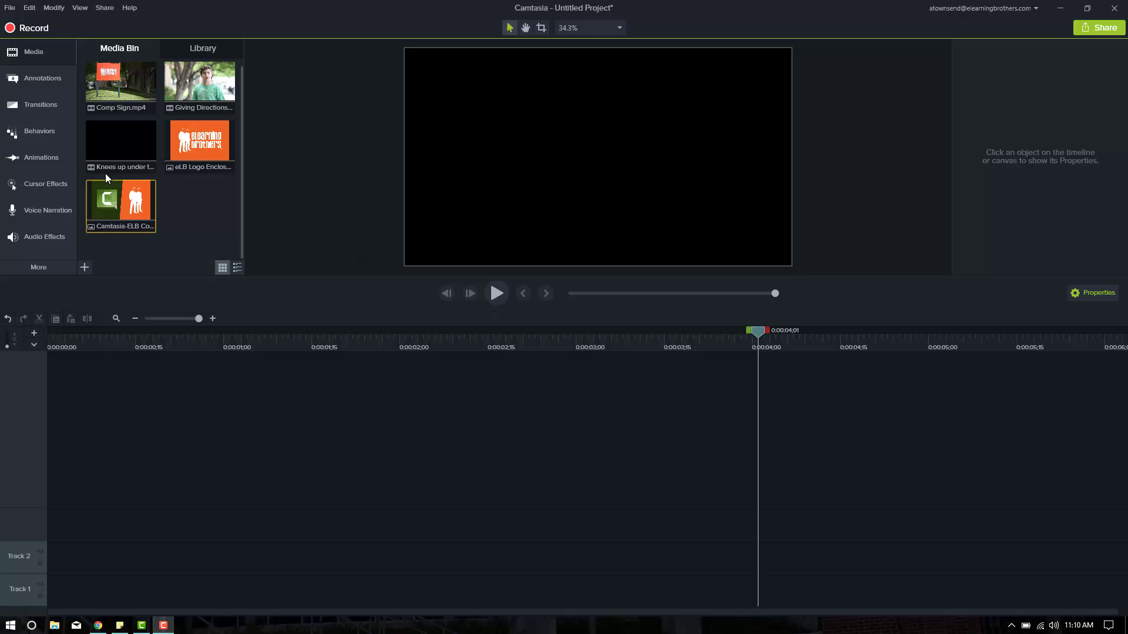
- Browse the Behaviors collection, then return to the project's media clips
{"action": "left_click", "coordinate": [37, 133]}
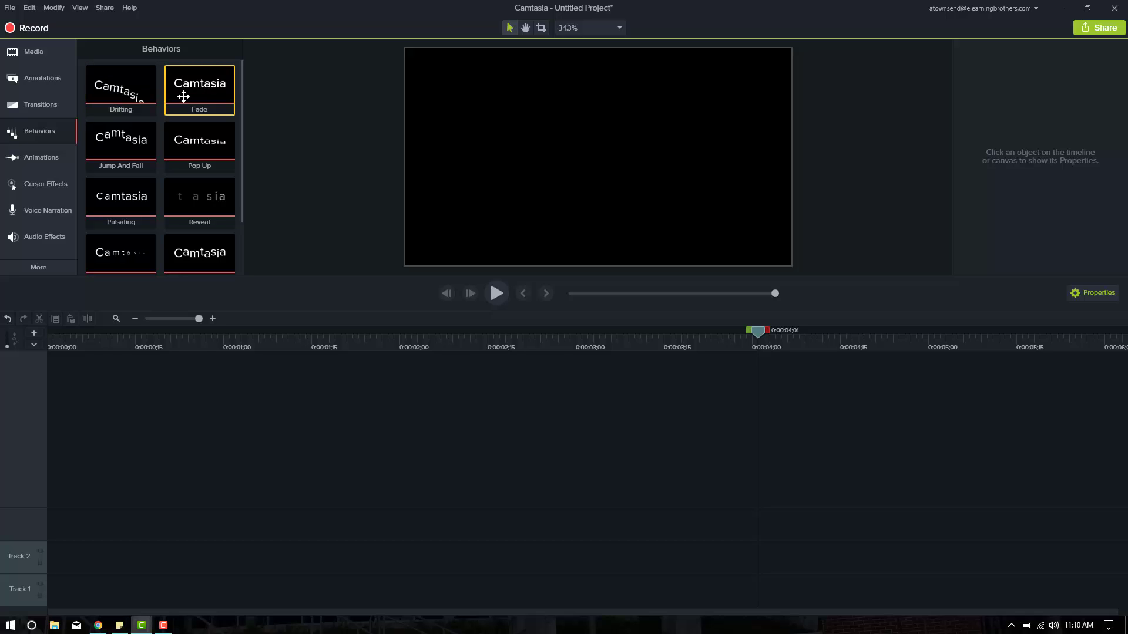
{"action": "scroll", "coordinate": [184, 96], "scroll_direction": "down", "scroll_amount": 2}
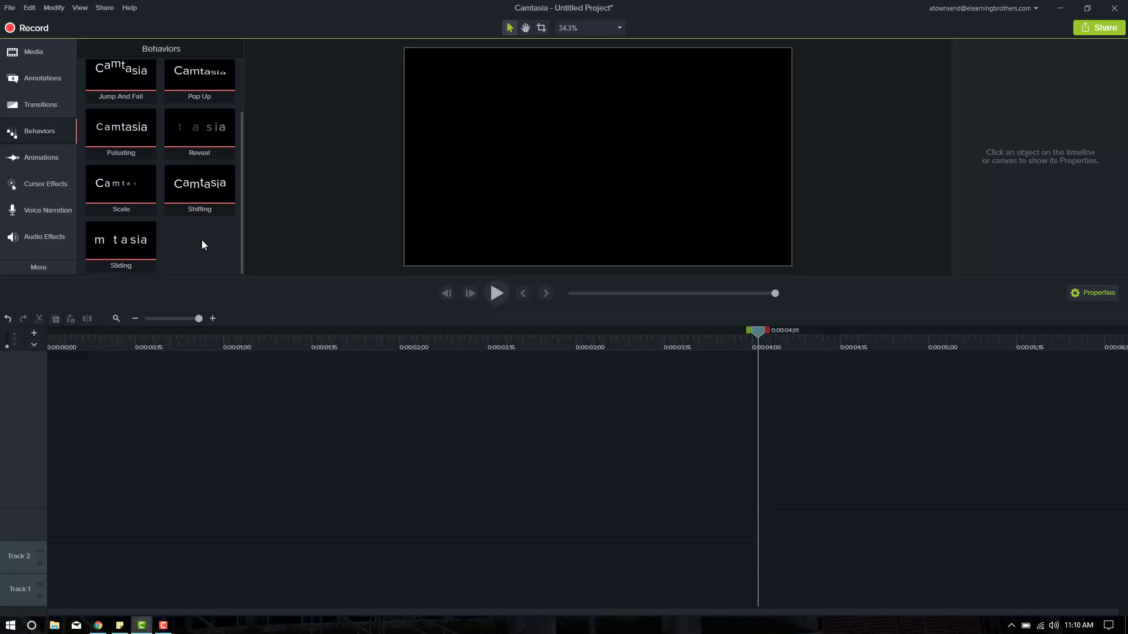
{"action": "scroll", "coordinate": [202, 240], "scroll_direction": "up", "scroll_amount": 2}
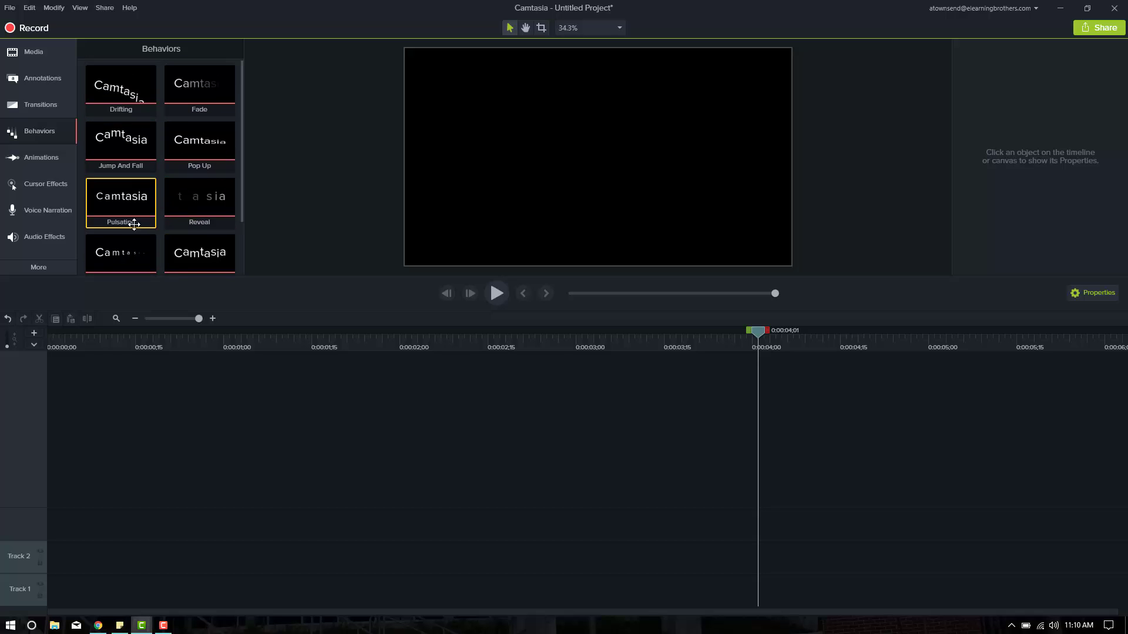
{"action": "scroll", "coordinate": [179, 114], "scroll_direction": "up", "scroll_amount": 1}
{"action": "scroll", "coordinate": [179, 115], "scroll_direction": "down", "scroll_amount": 2}
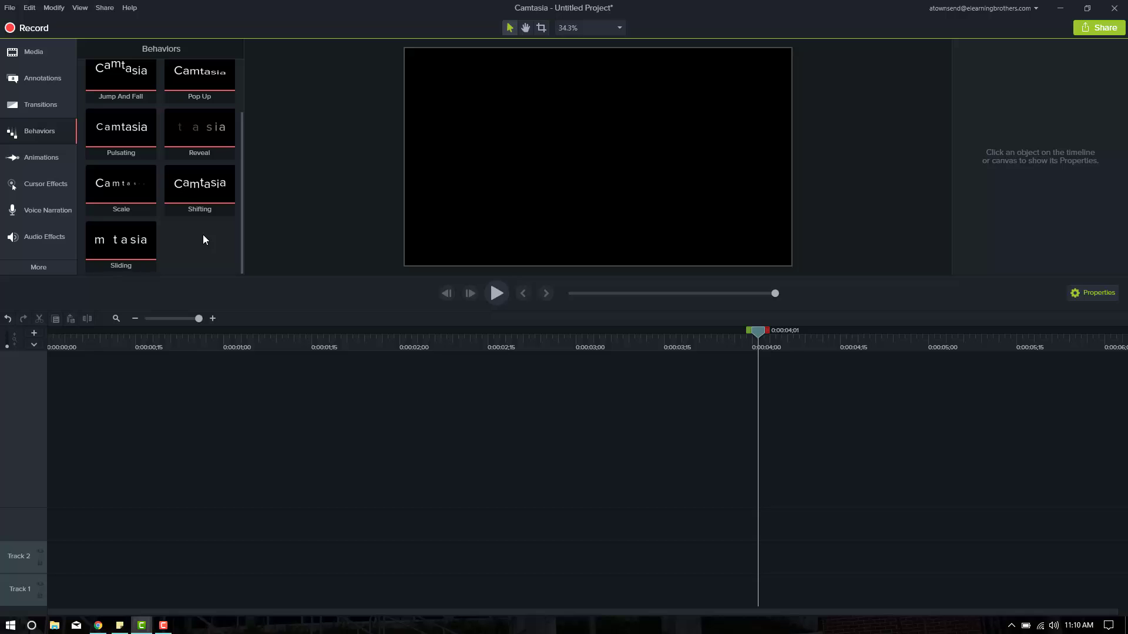
{"action": "left_click", "coordinate": [40, 59]}
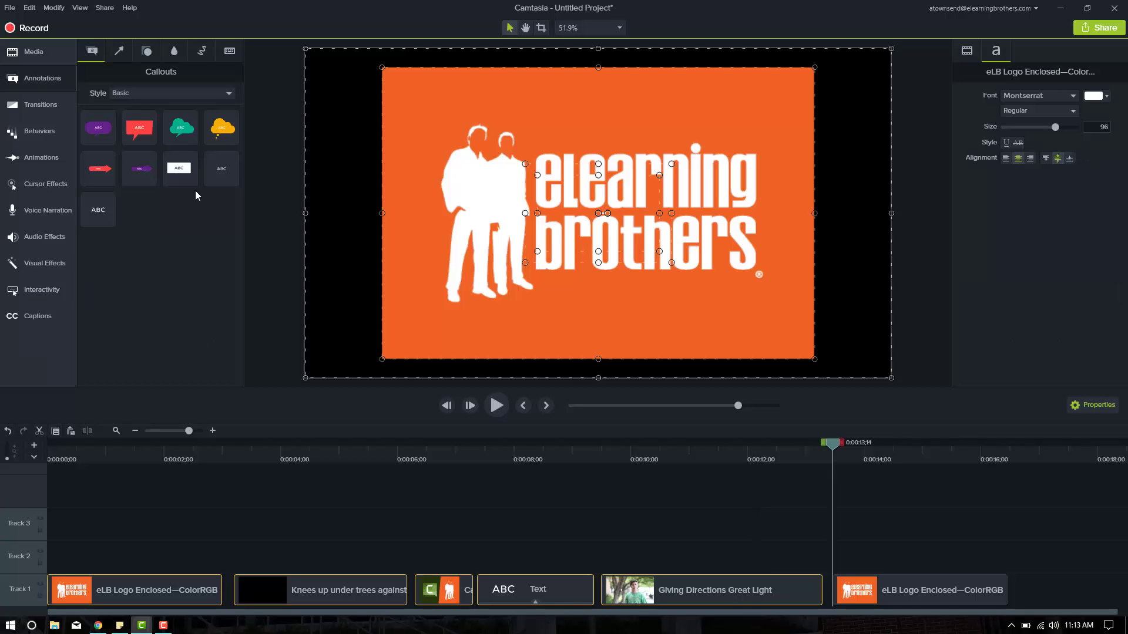
- Play the Track 1 sequence from 0:00 through the closing eLearning Brothers logo
{"action": "left_click_drag", "start_coordinate": [77, 458], "coordinate": [50, 452]}
{"action": "key", "text": "space"}
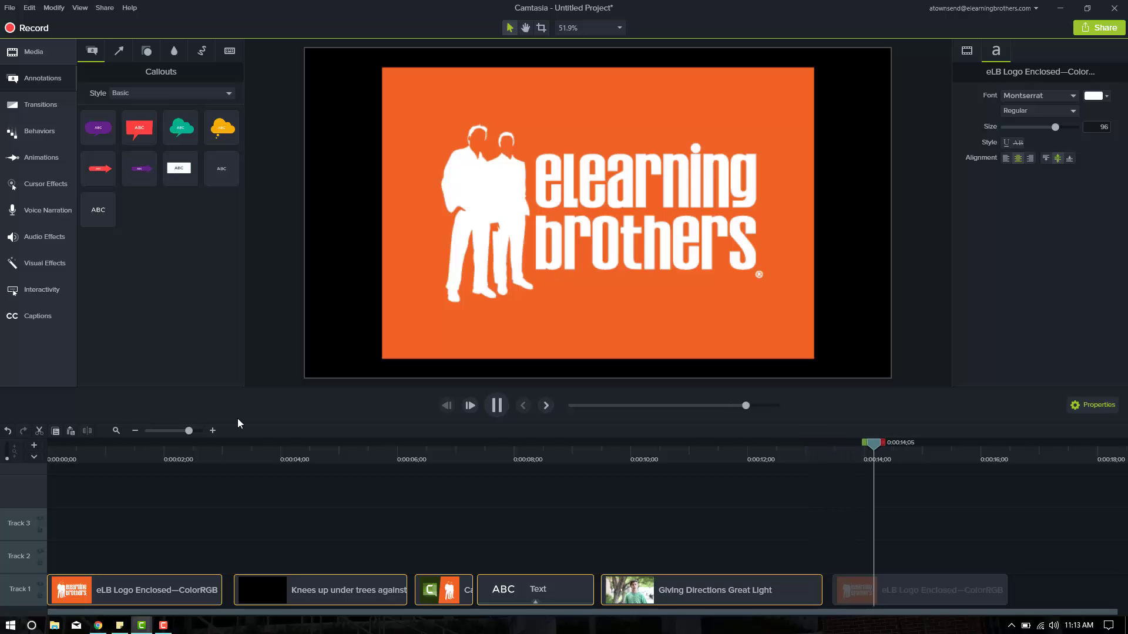
{"action": "key", "text": "space"}
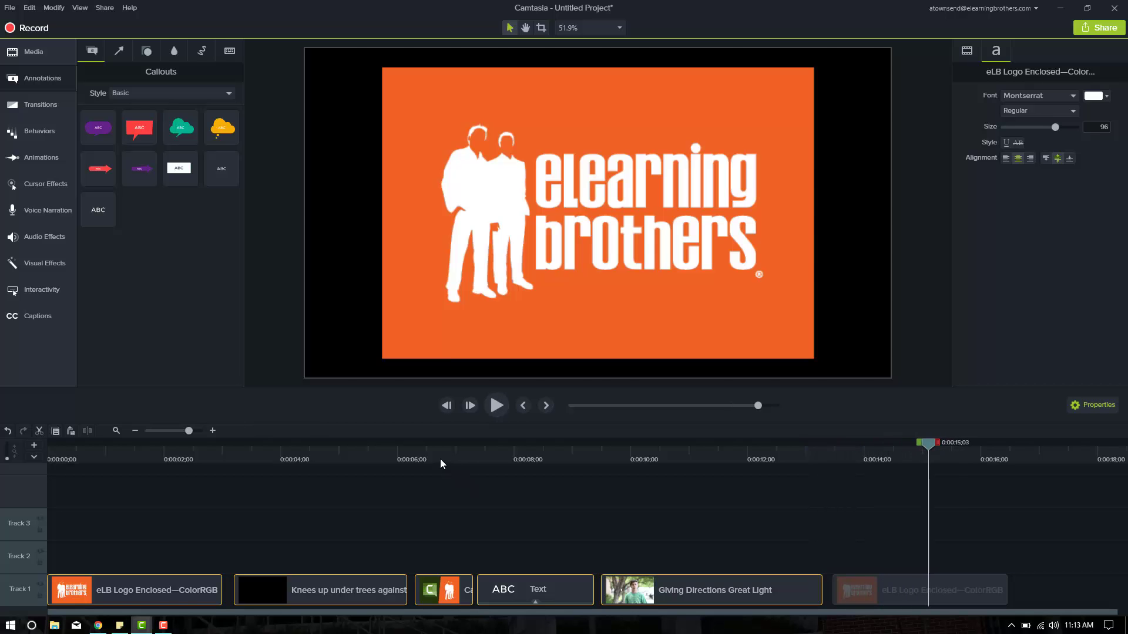
- Scale the Camtasia-ELB Combined logo clip to about 241%, check it at 6 seconds, and rewind
{"action": "left_click", "coordinate": [439, 458]}
{"action": "left_click", "coordinate": [444, 587]}
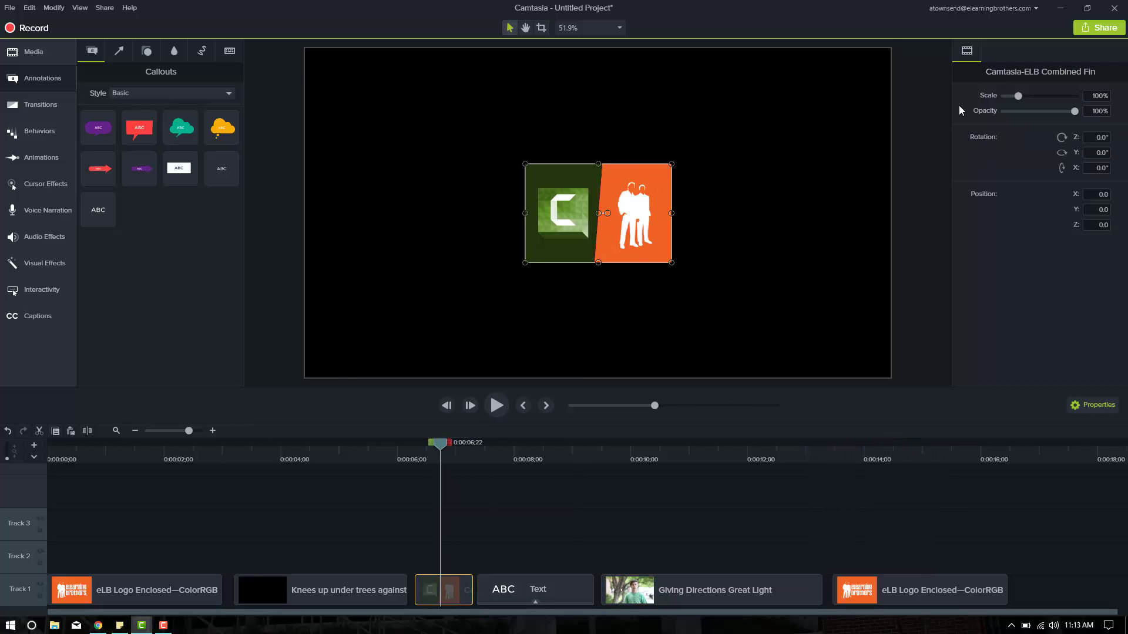
{"action": "left_click_drag", "start_coordinate": [1018, 95], "coordinate": [1043, 96]}
{"action": "left_click", "coordinate": [940, 263]}
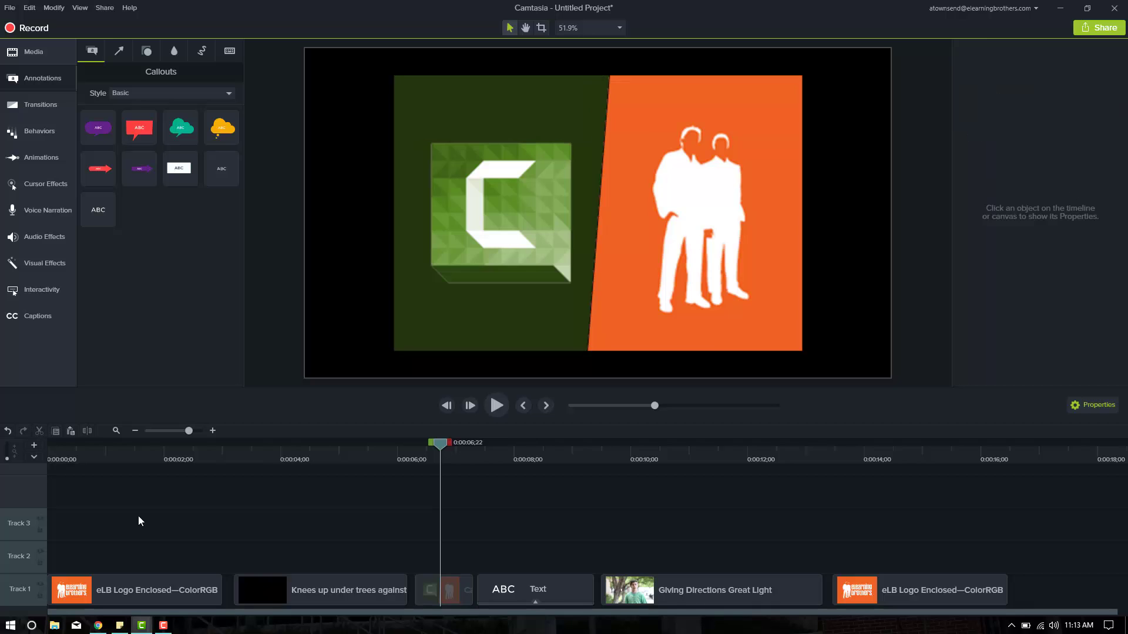
{"action": "left_click", "coordinate": [77, 459]}
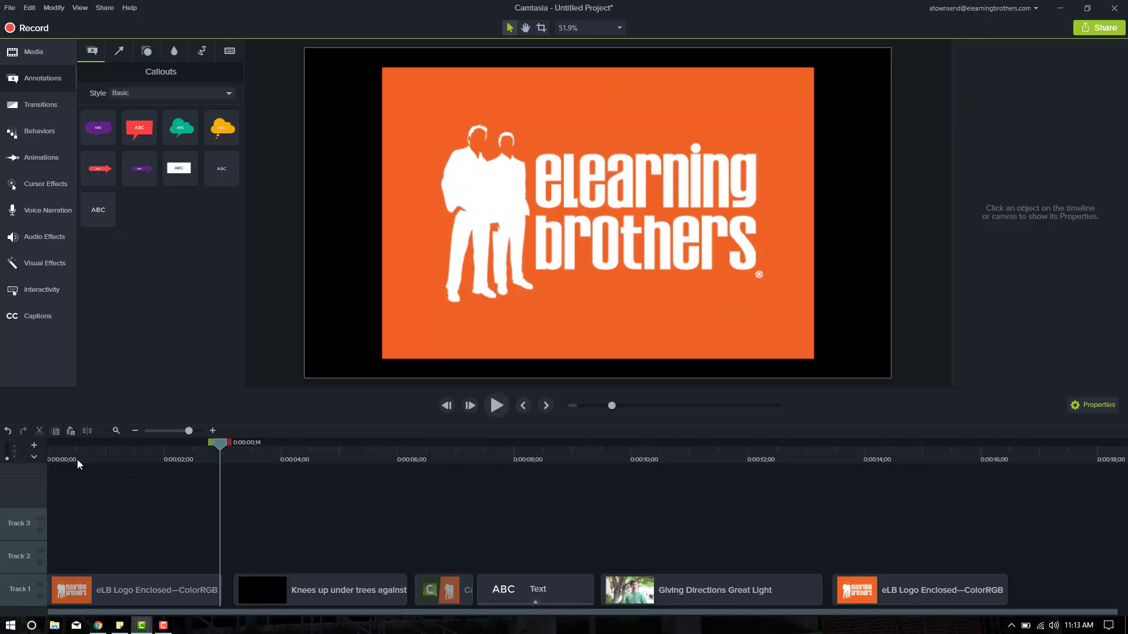
{"action": "left_click", "coordinate": [425, 460]}
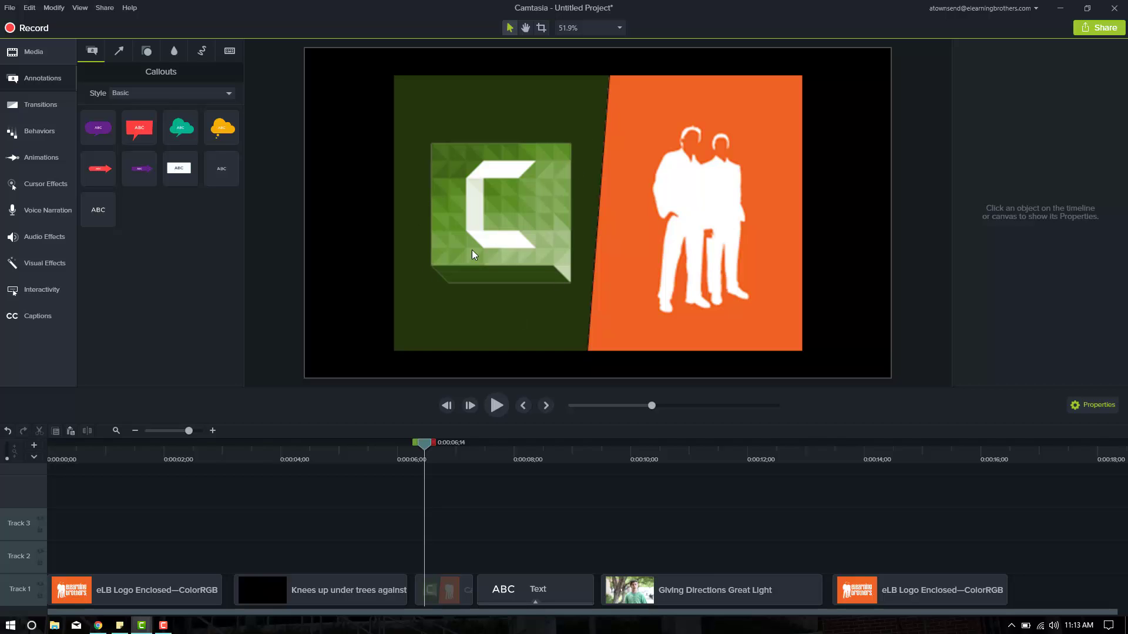
{"action": "left_click_drag", "start_coordinate": [57, 457], "coordinate": [42, 455]}
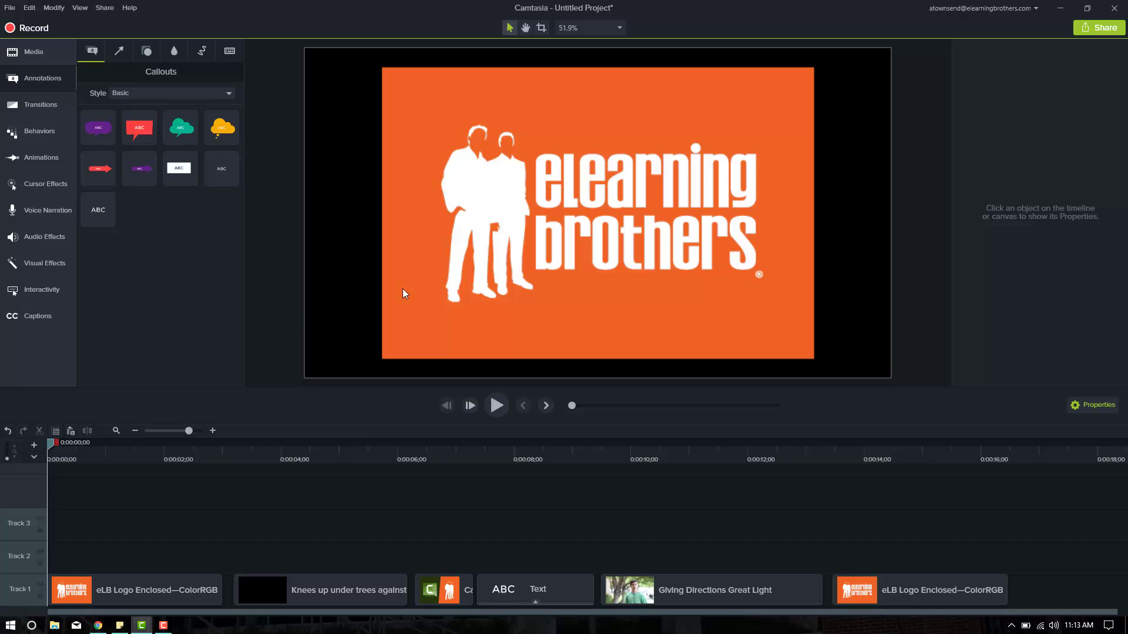
- Drag the Jump And Fall behavior onto the first Track 1 clip, the eLearning Brothers logo
{"action": "left_click", "coordinate": [50, 158]}
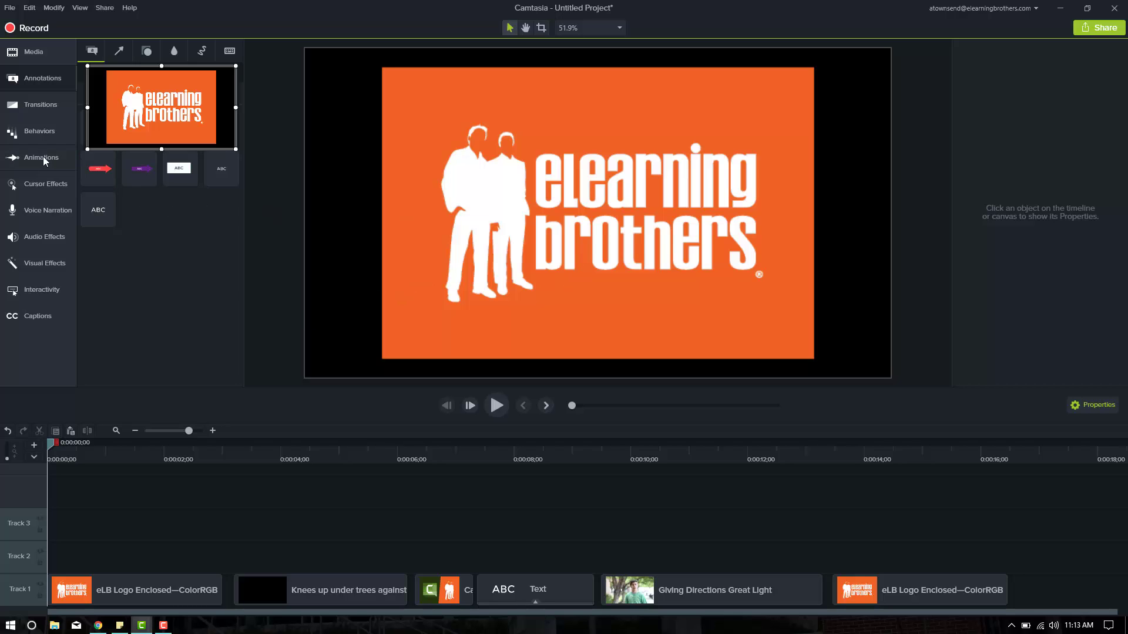
{"action": "left_click", "coordinate": [187, 52]}
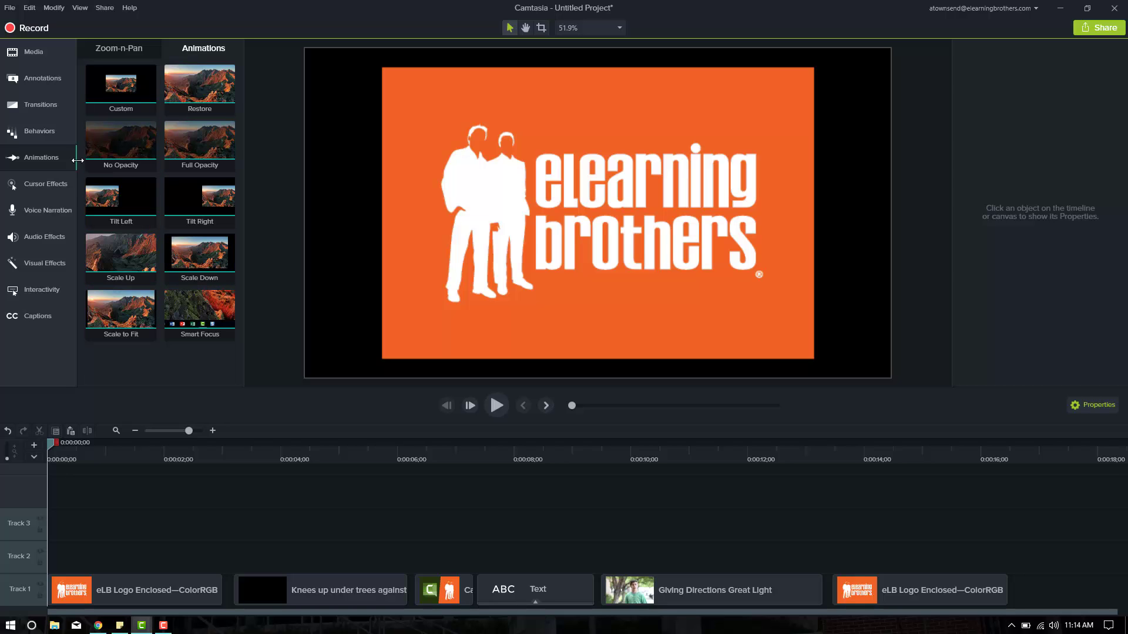
{"action": "left_click", "coordinate": [22, 133]}
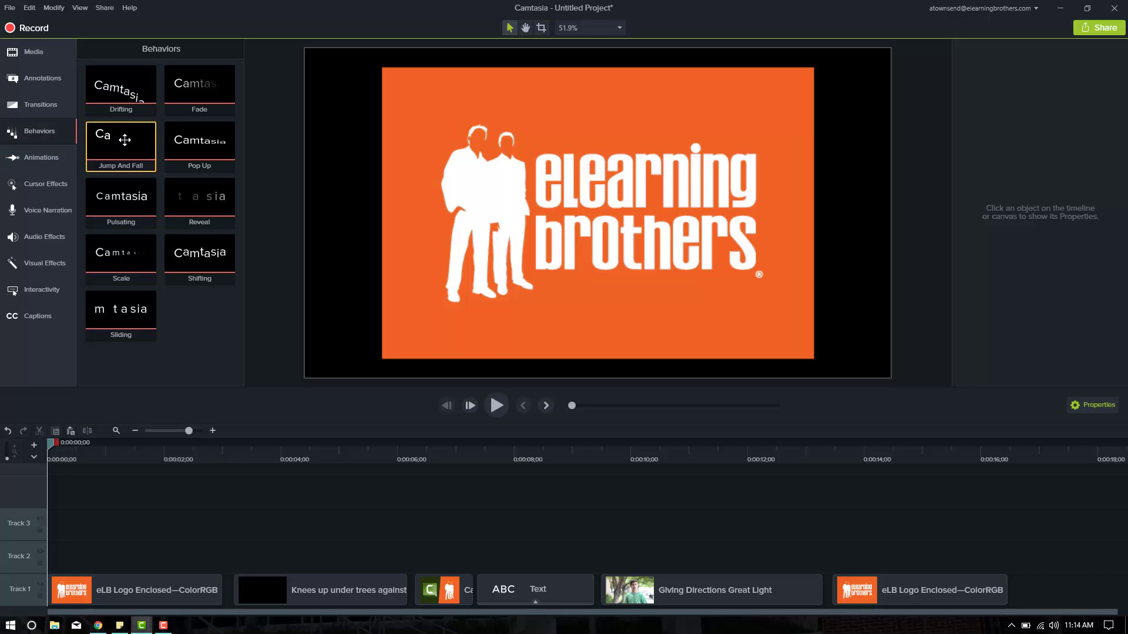
{"action": "left_click_drag", "start_coordinate": [125, 141], "coordinate": [123, 587]}
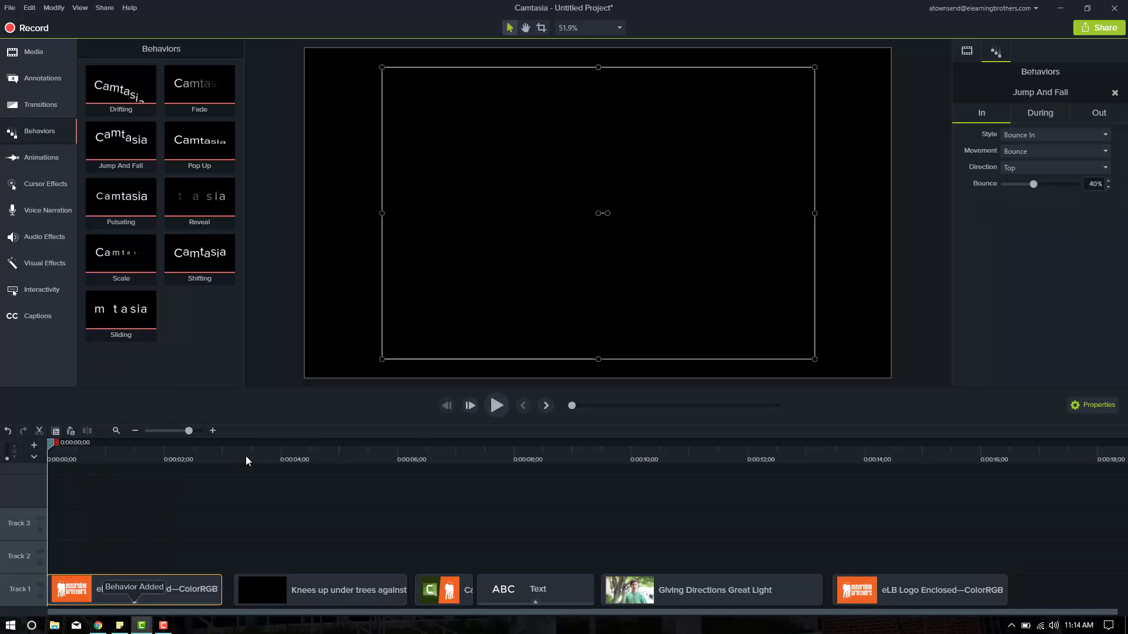
- Preview the logo's bounce-in twice, then select the clip to show its Jump And Fall settings
{"action": "left_click", "coordinate": [498, 407]}
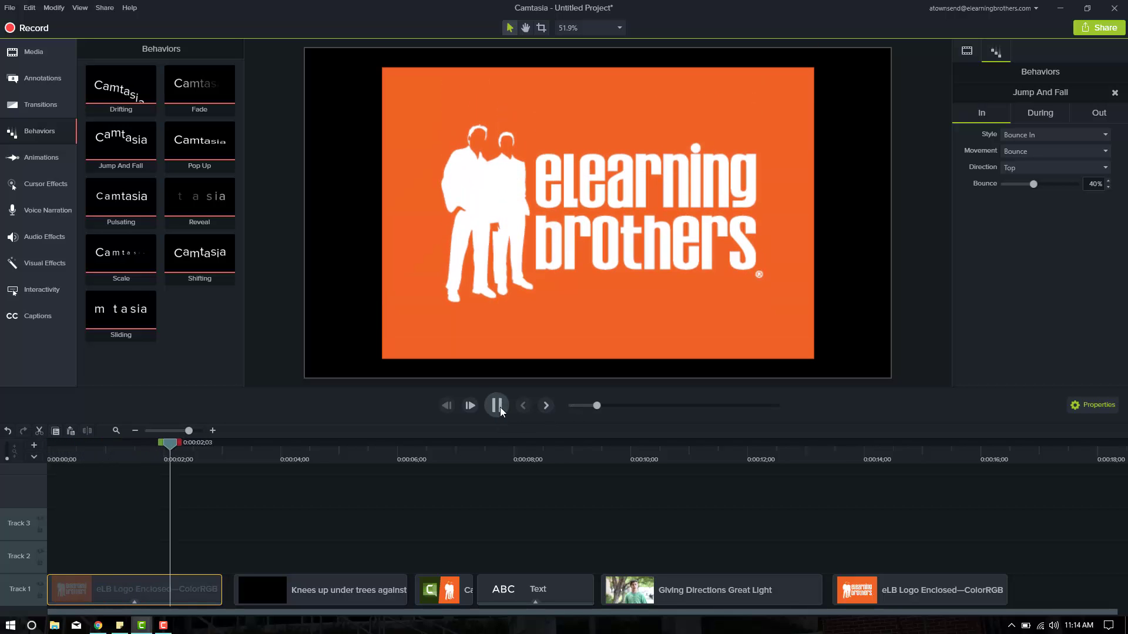
{"action": "left_click", "coordinate": [499, 408]}
{"action": "left_click", "coordinate": [51, 461]}
{"action": "left_click", "coordinate": [498, 408]}
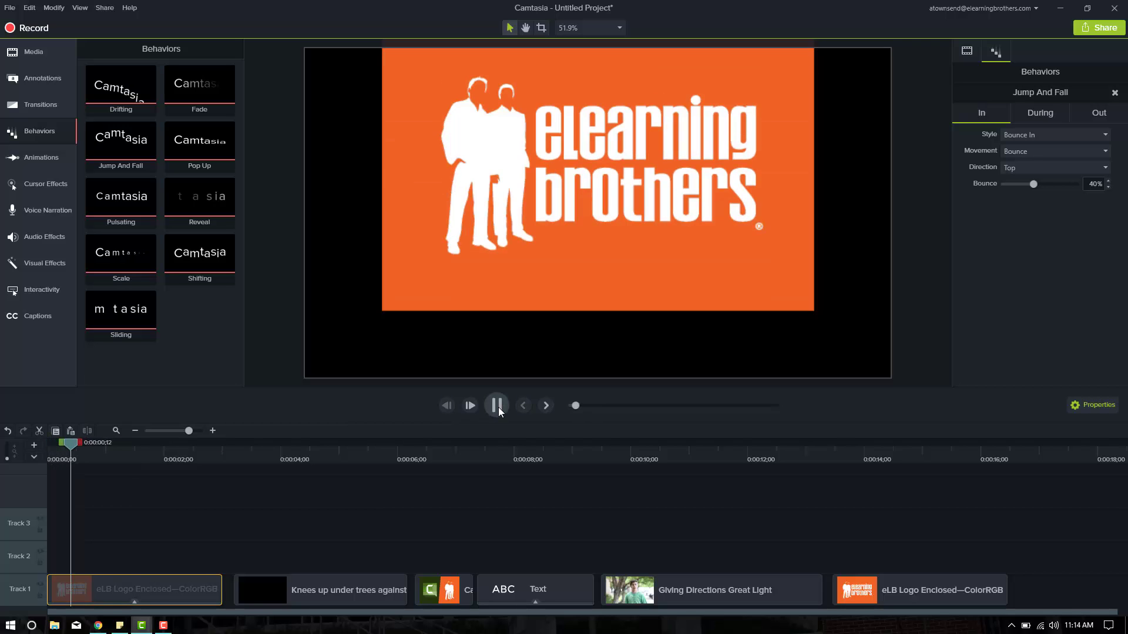
{"action": "left_click", "coordinate": [498, 407]}
{"action": "left_click", "coordinate": [498, 407]}
{"action": "left_click", "coordinate": [137, 457]}
{"action": "left_click", "coordinate": [130, 598]}
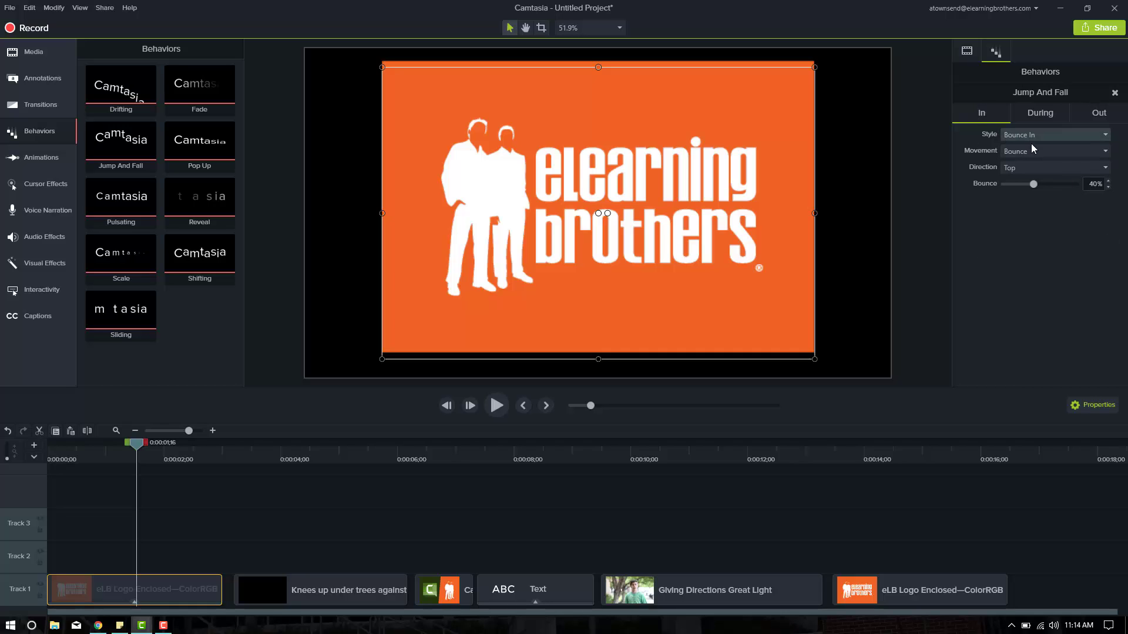
- Keep Bounce movement, lower the bounce amount to about 11%, and preview it
{"action": "left_click", "coordinate": [1084, 152]}
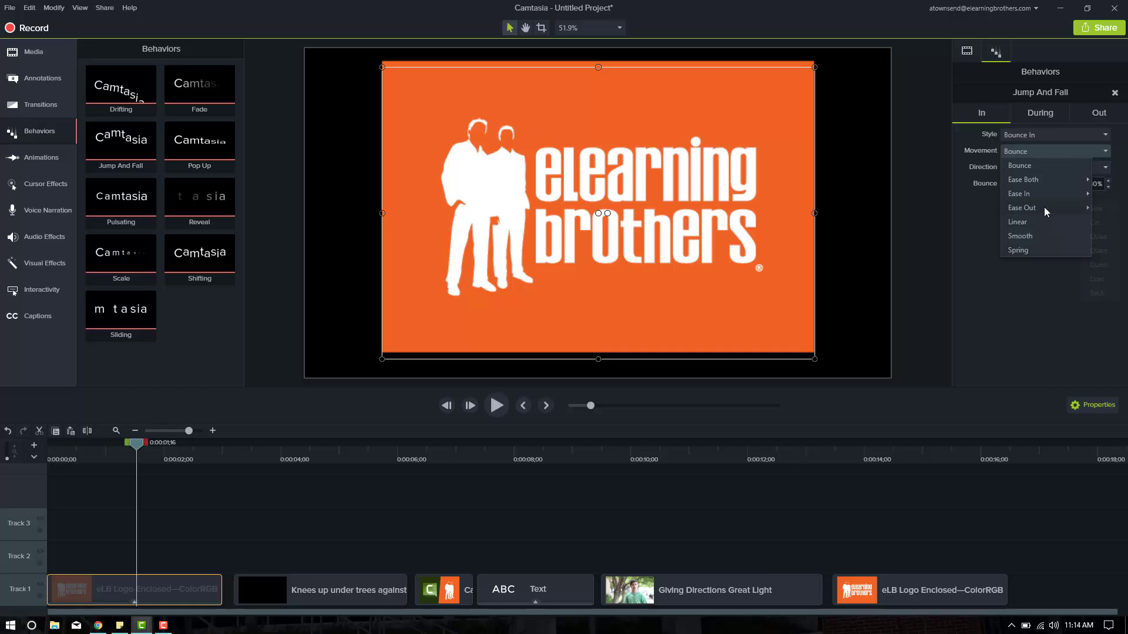
{"action": "mouse_move", "coordinate": [1046, 208]}
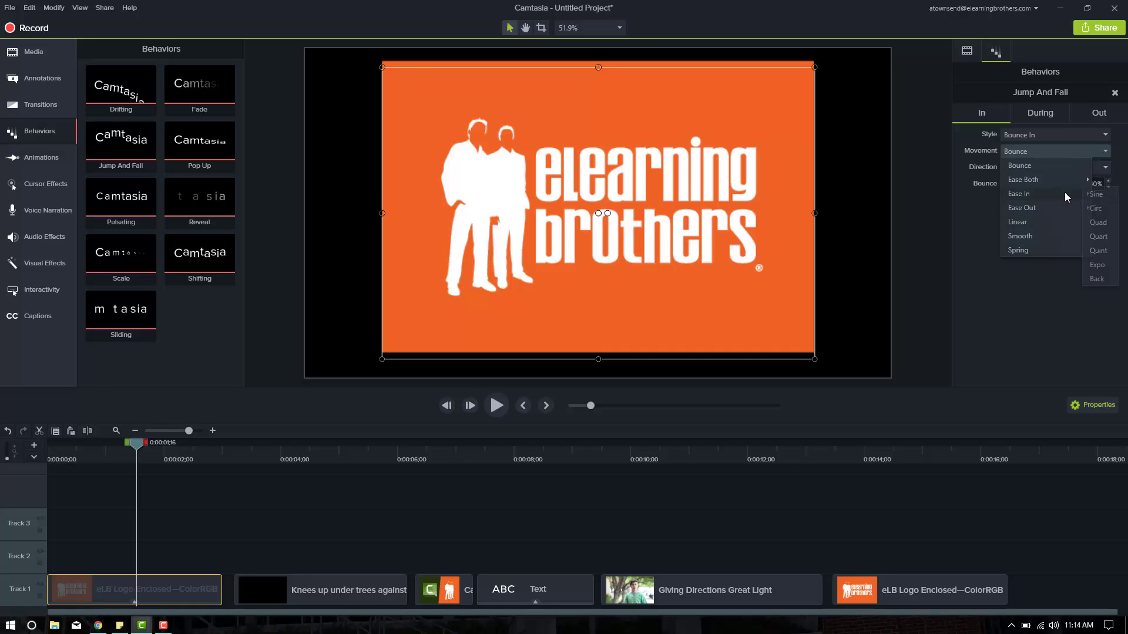
{"action": "left_click", "coordinate": [988, 150]}
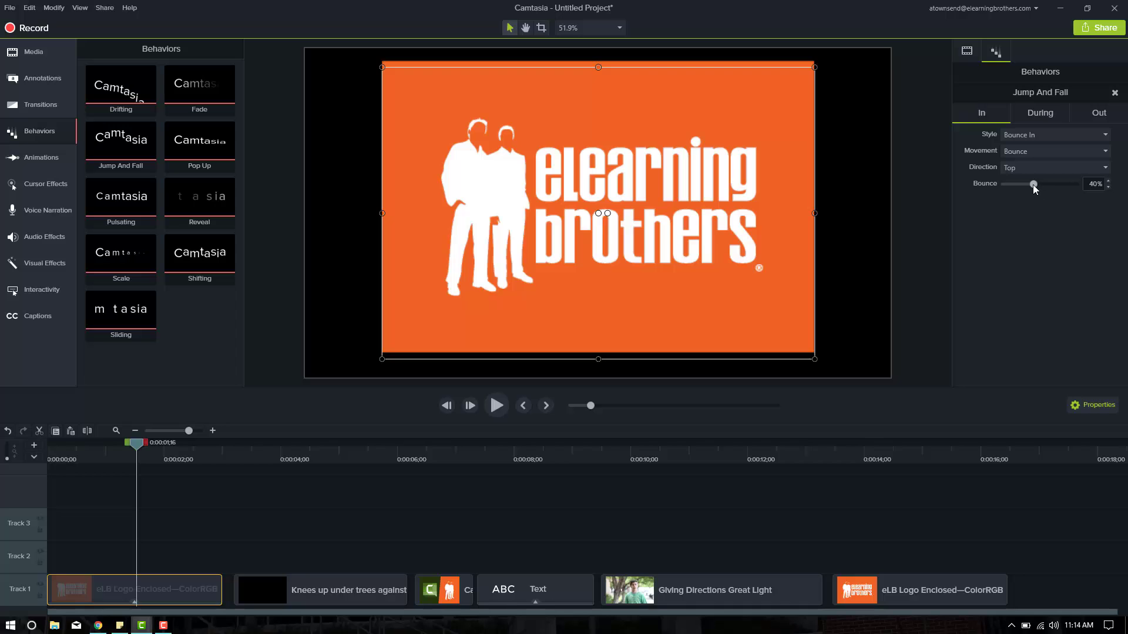
{"action": "left_click_drag", "start_coordinate": [1034, 184], "coordinate": [1009, 185]}
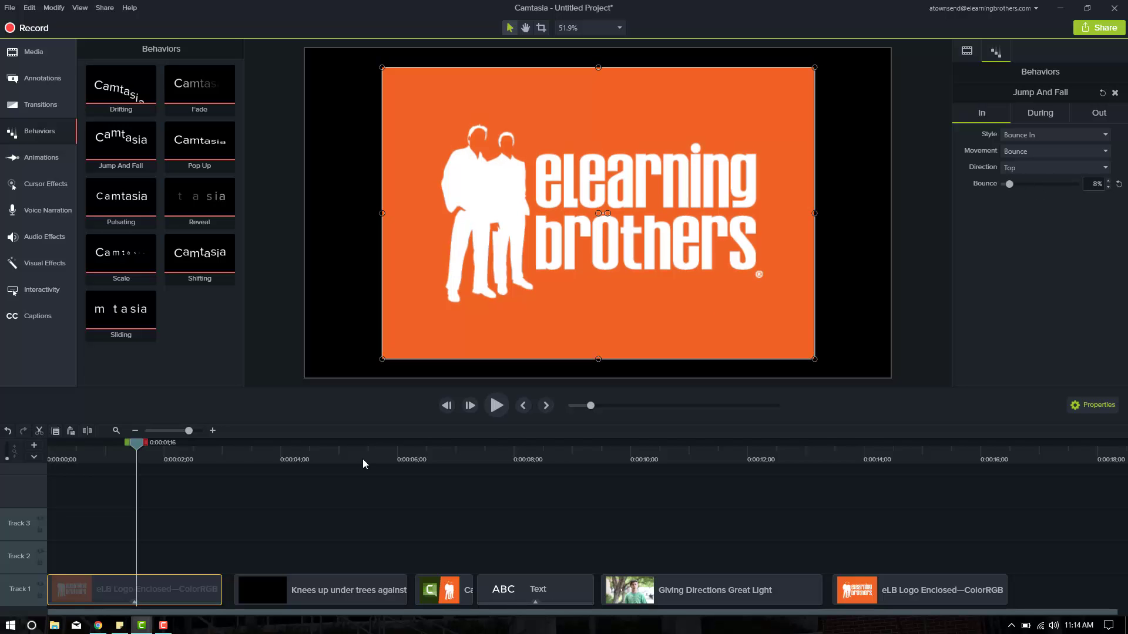
{"action": "left_click", "coordinate": [49, 455]}
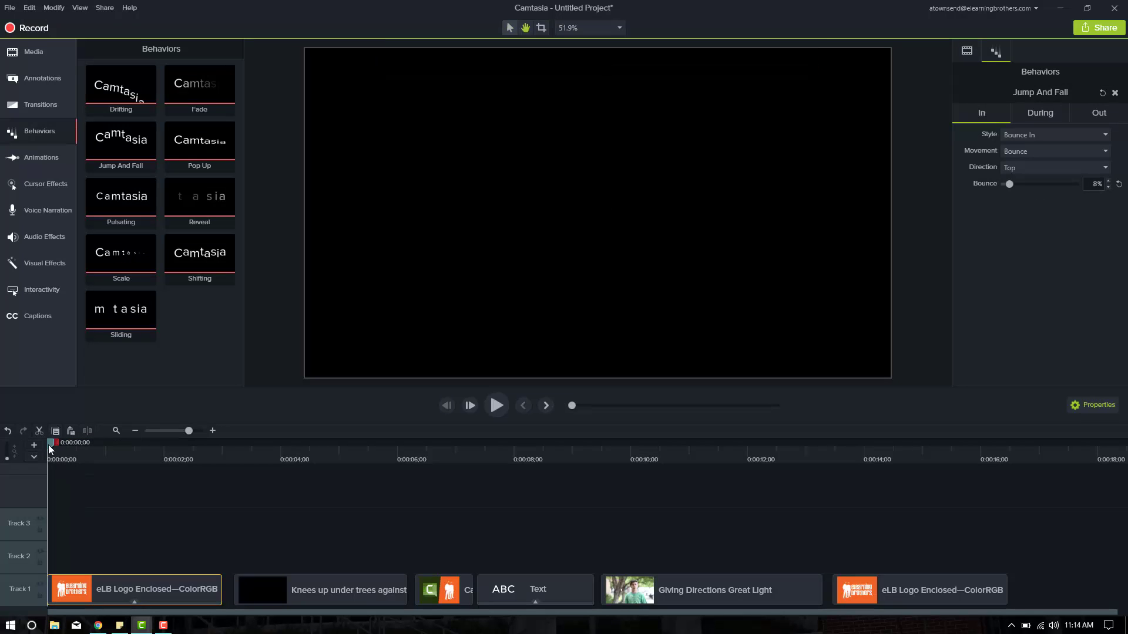
{"action": "key", "text": "space"}
{"action": "key", "text": "space"}
- Try an 87% bounce, then settle on 29% and replay the entrance
{"action": "left_click_drag", "start_coordinate": [1010, 186], "coordinate": [1069, 188]}
{"action": "left_click", "coordinate": [49, 457]}
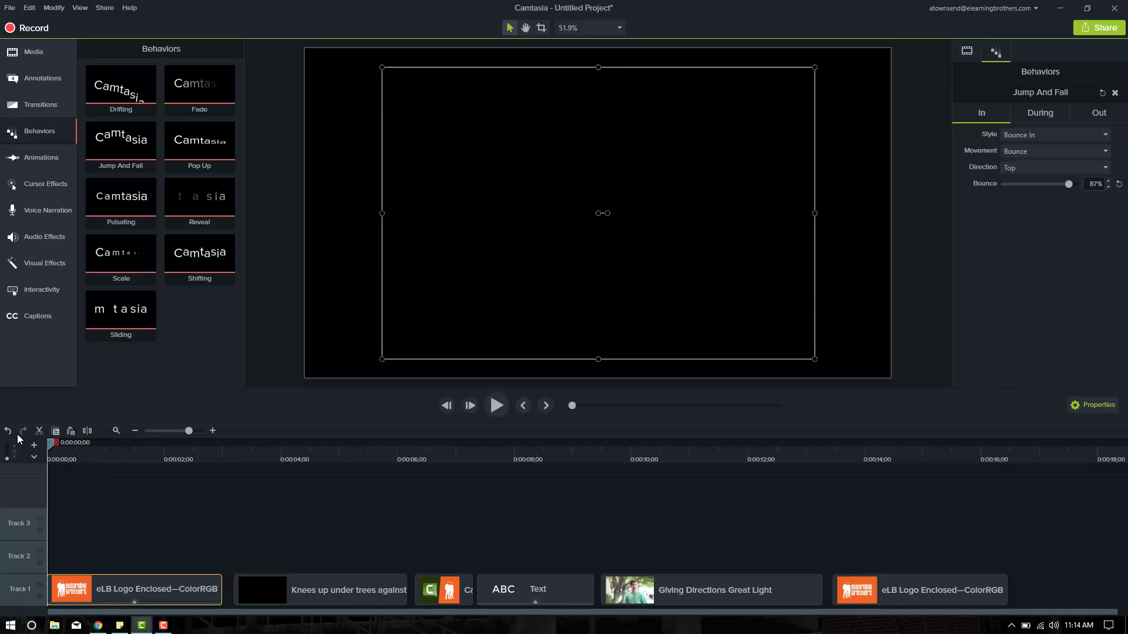
{"action": "key", "text": "space"}
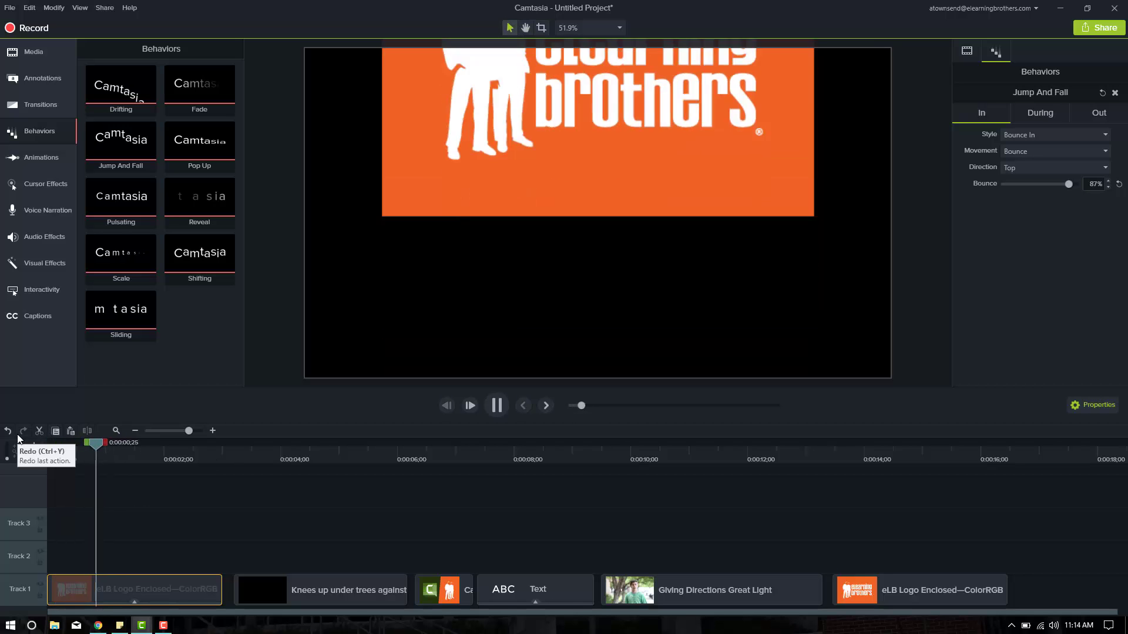
{"action": "key", "text": "space"}
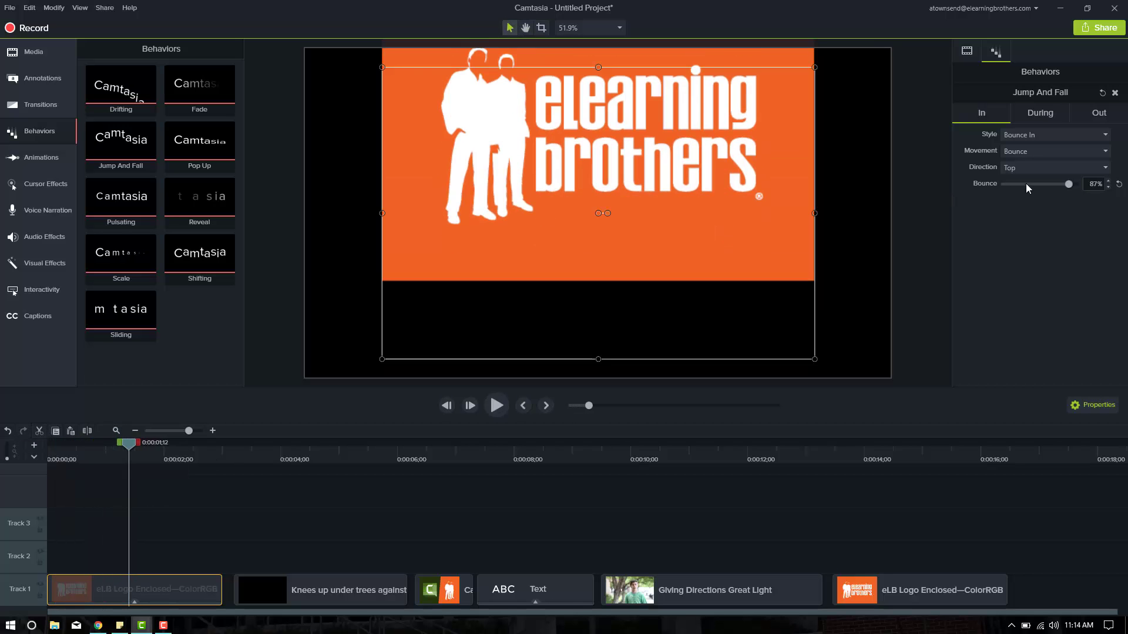
{"action": "left_click", "coordinate": [1026, 184]}
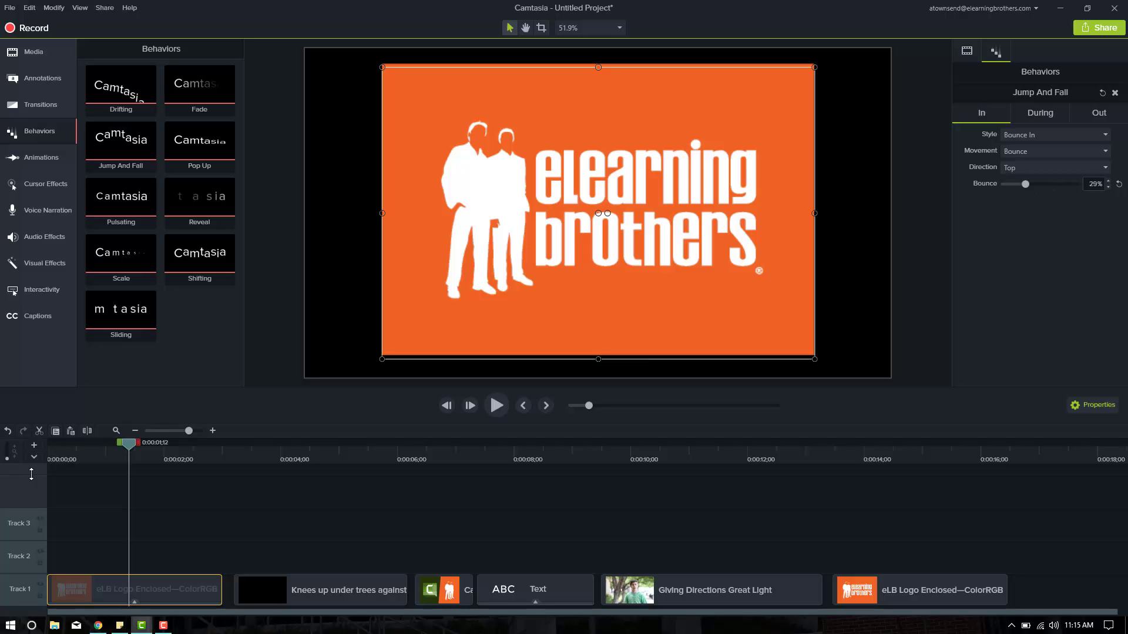
{"action": "left_click", "coordinate": [50, 457]}
{"action": "key", "text": "space"}
{"action": "key", "text": "space"}
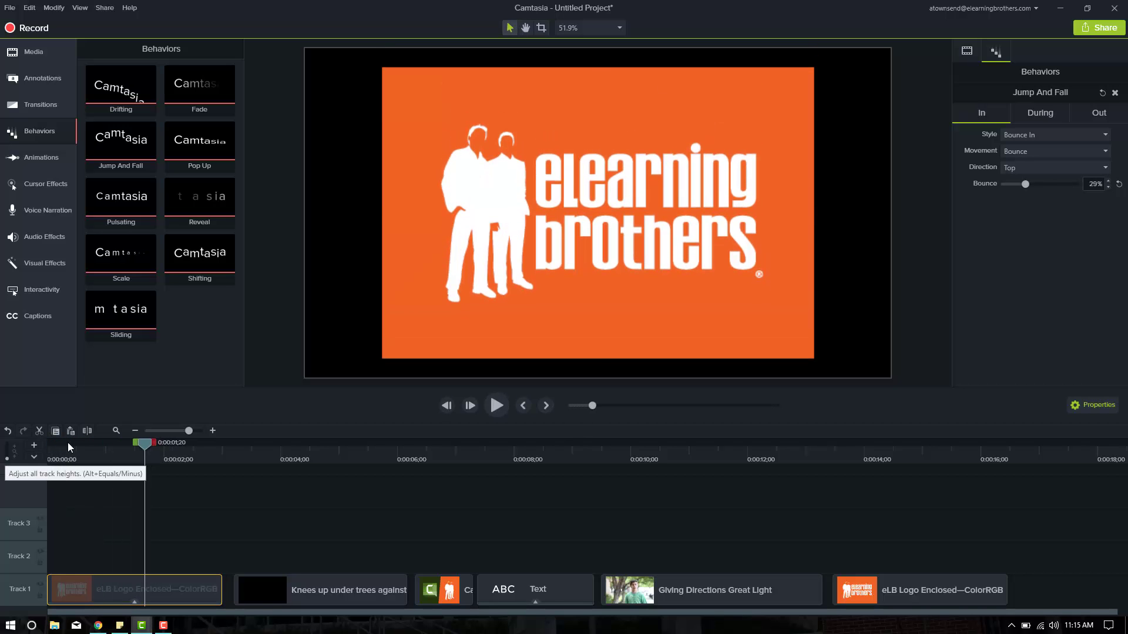
{"action": "left_click", "coordinate": [1040, 113]}
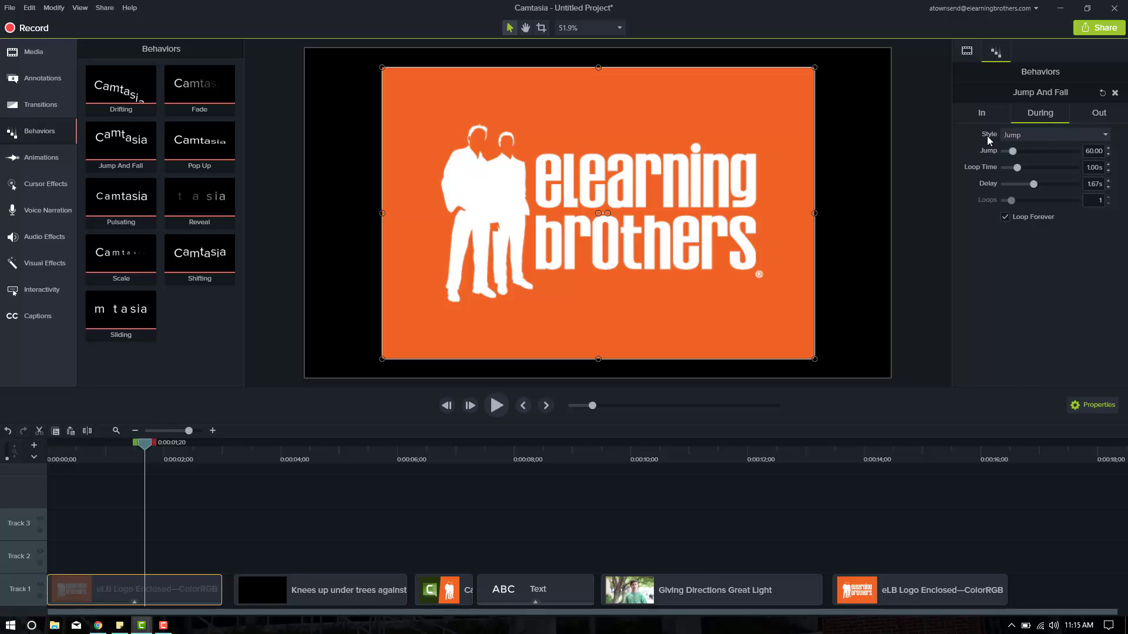
- Try a Shifting During style on the logo and preview it twice
{"action": "left_click", "coordinate": [1019, 134]}
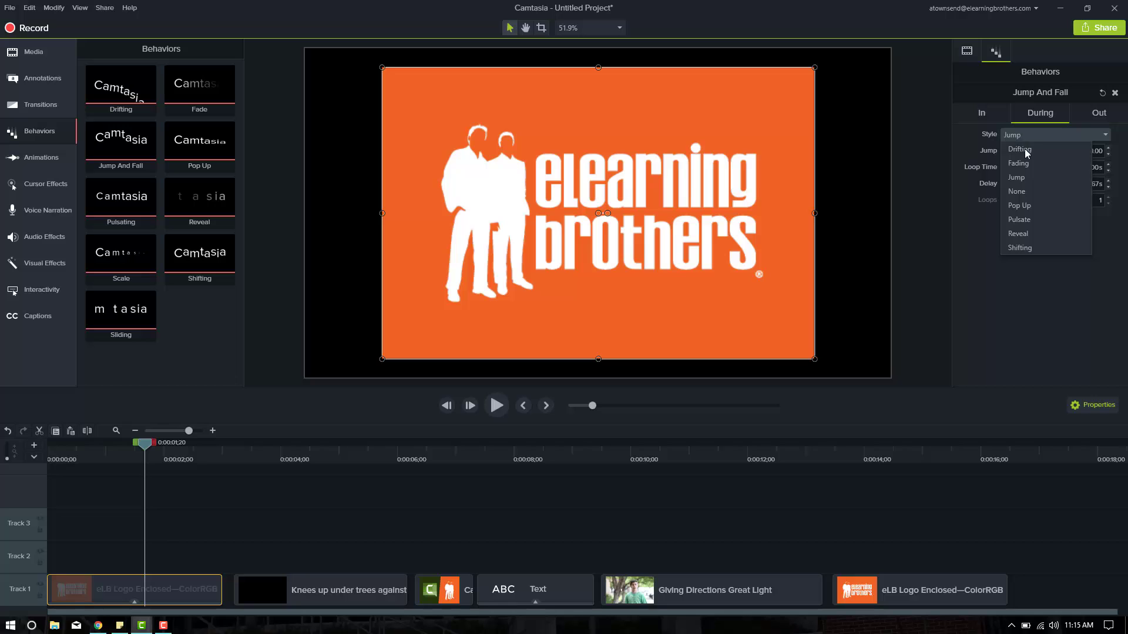
{"action": "left_click", "coordinate": [1041, 248]}
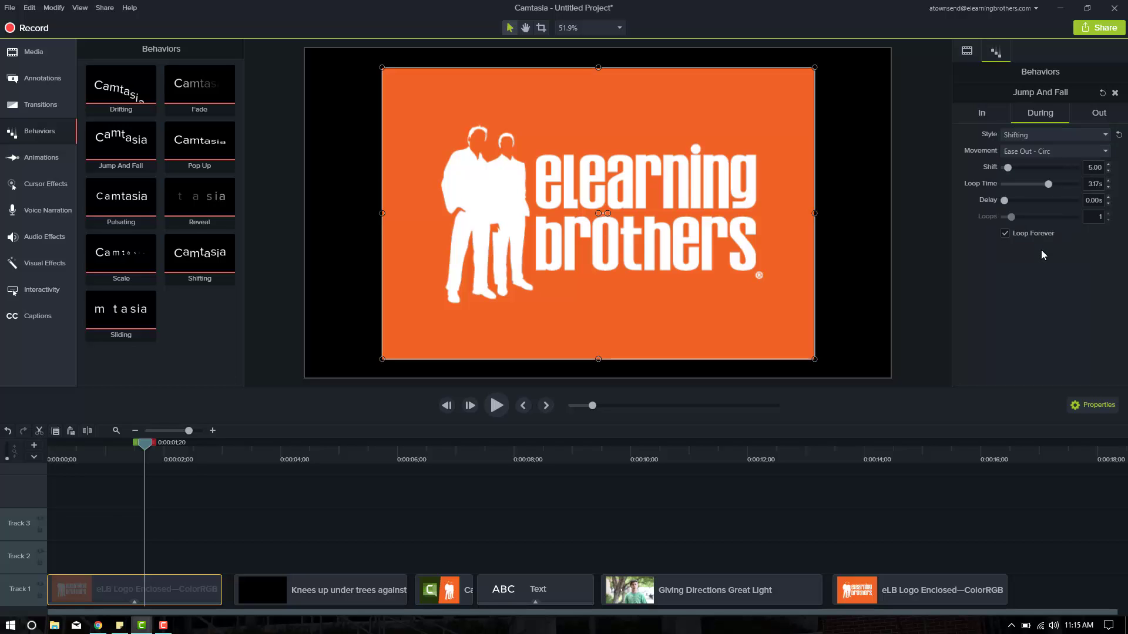
{"action": "left_click", "coordinate": [101, 454]}
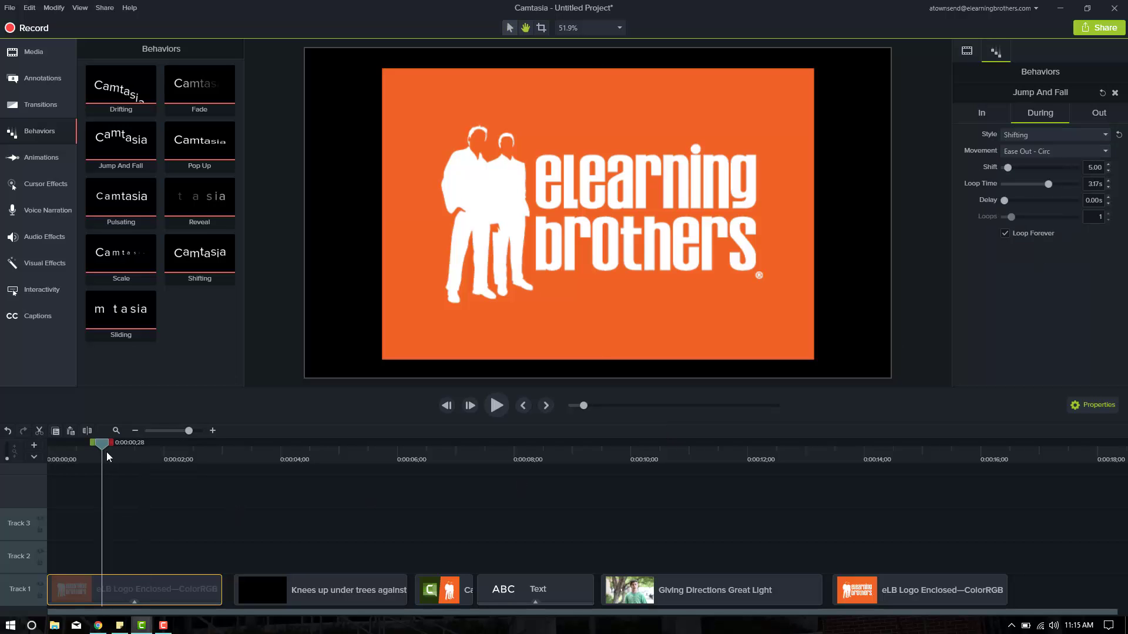
{"action": "key", "text": "space"}
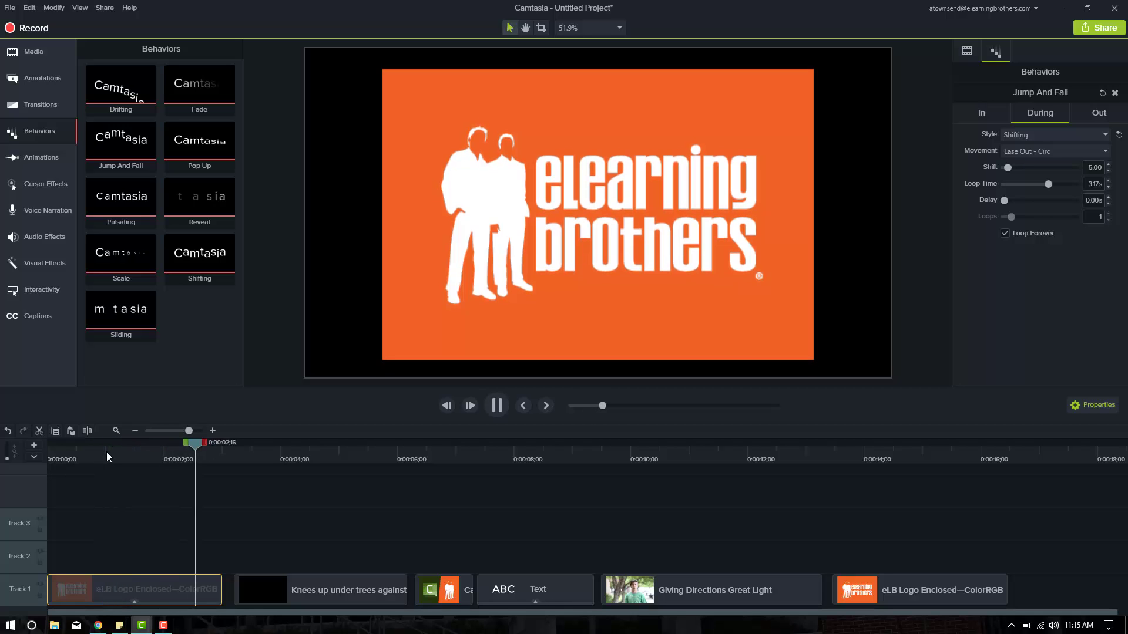
{"action": "key", "text": "space"}
{"action": "left_click", "coordinate": [82, 453]}
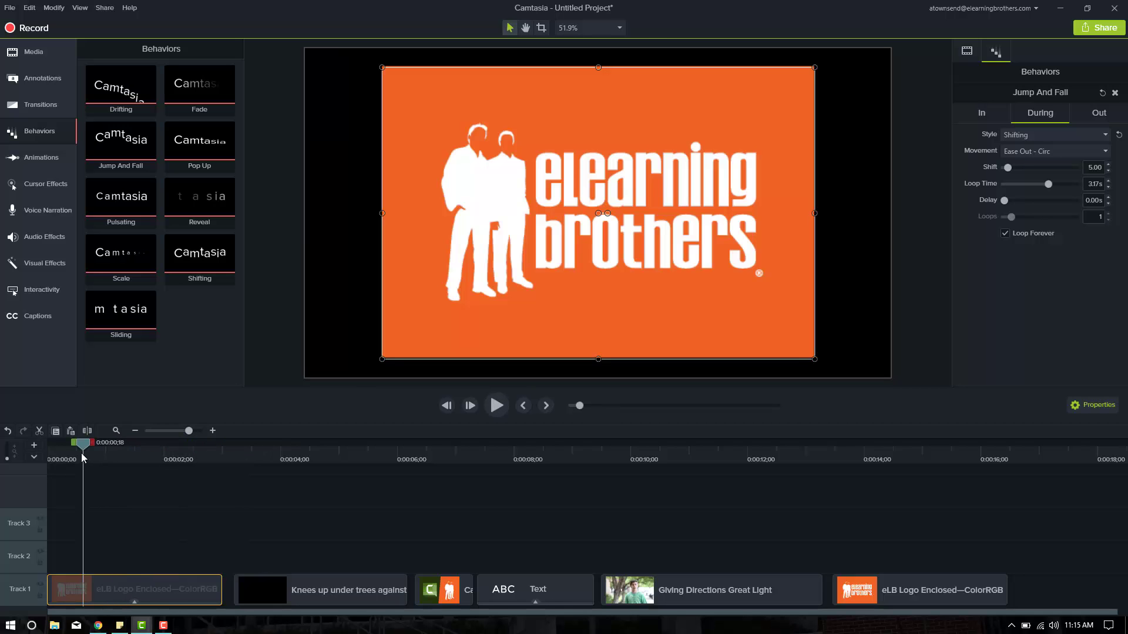
{"action": "key", "text": "space"}
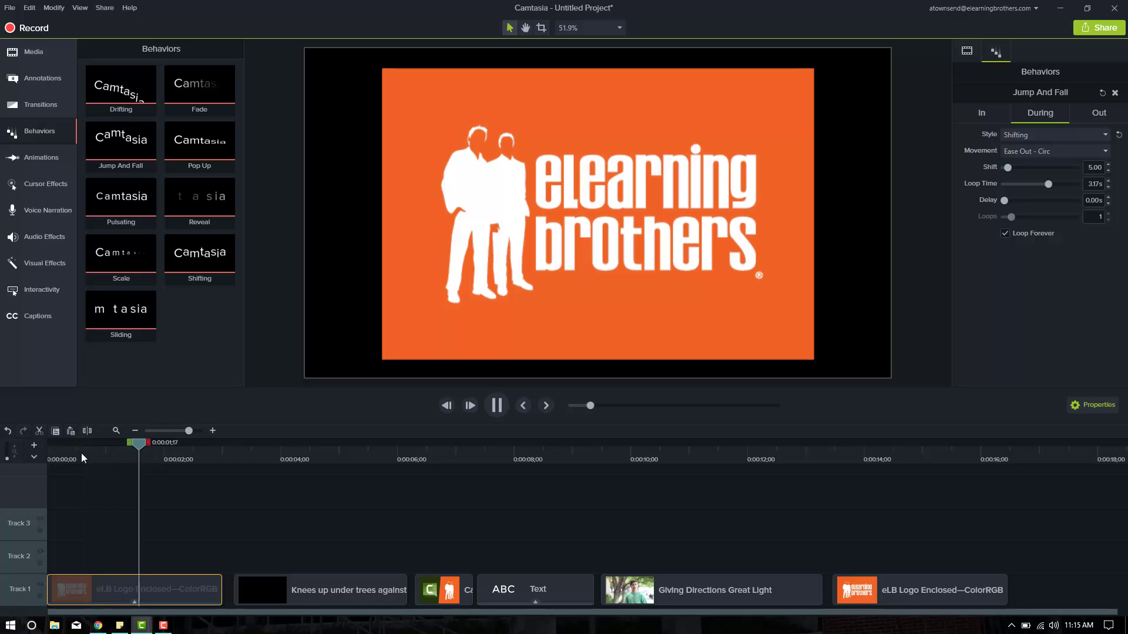
{"action": "key", "text": "space"}
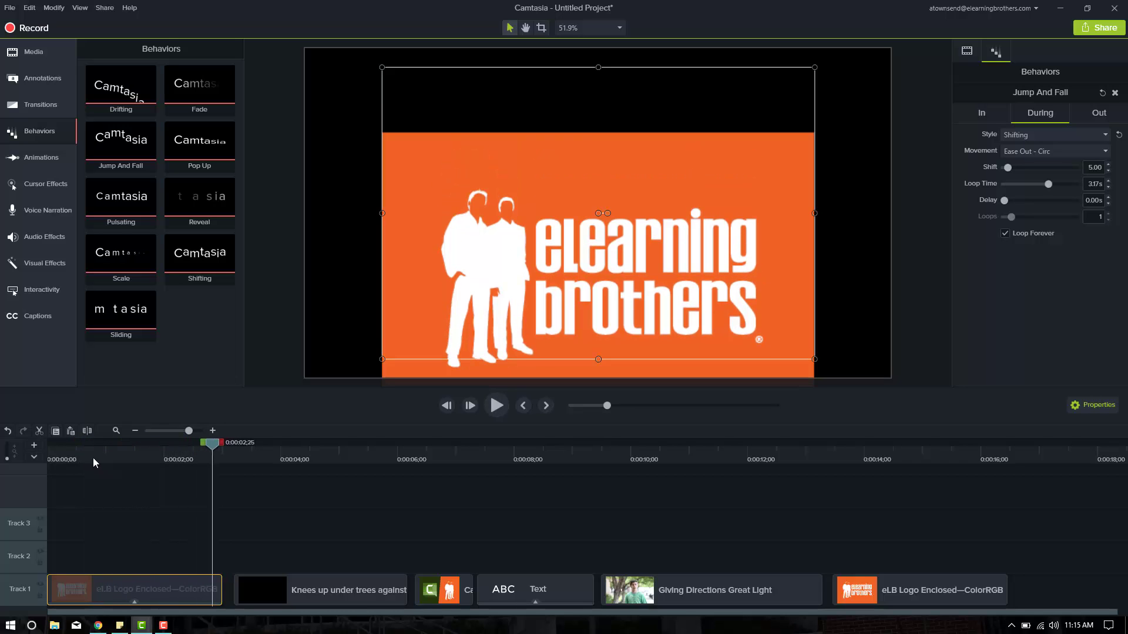
- Change the logo's During style to None
{"action": "left_click", "coordinate": [97, 458]}
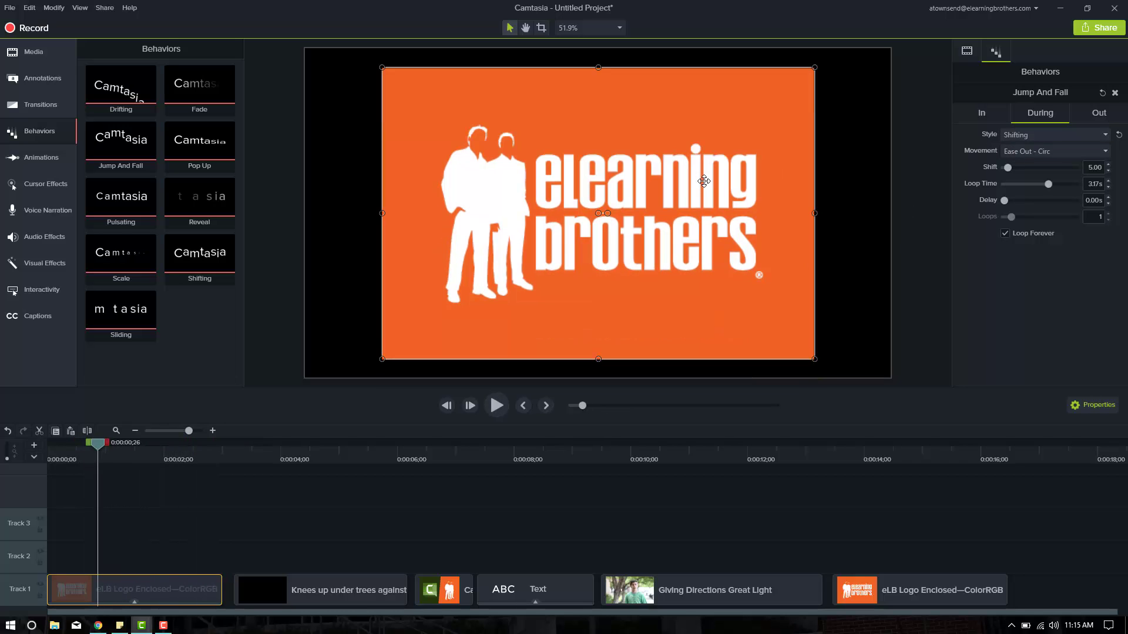
{"action": "left_click", "coordinate": [1046, 135]}
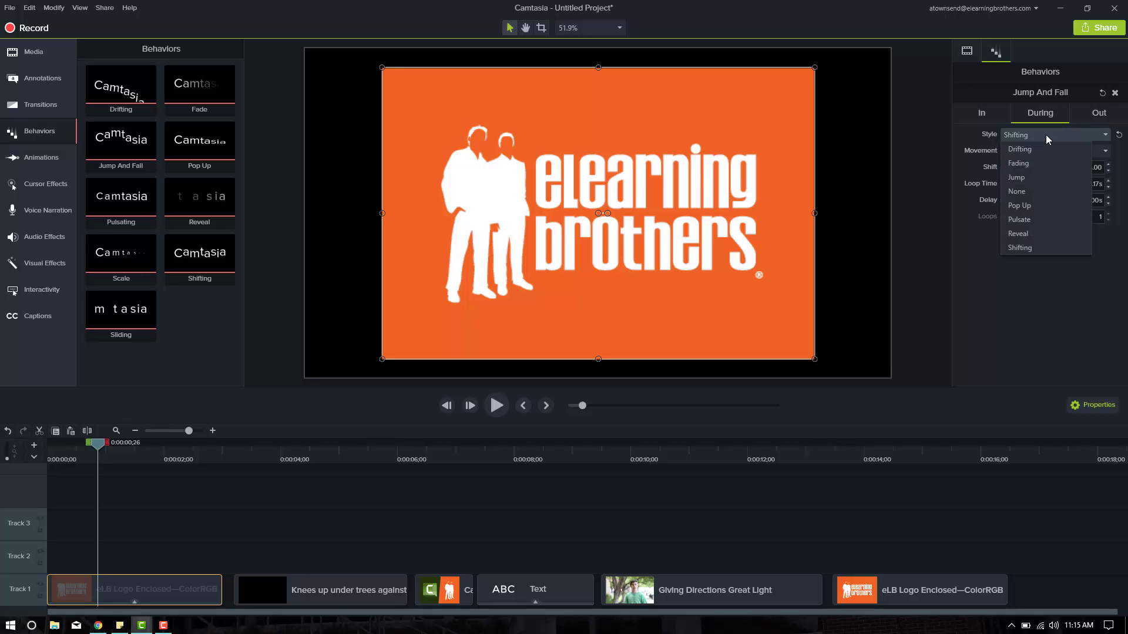
{"action": "left_click", "coordinate": [1036, 189]}
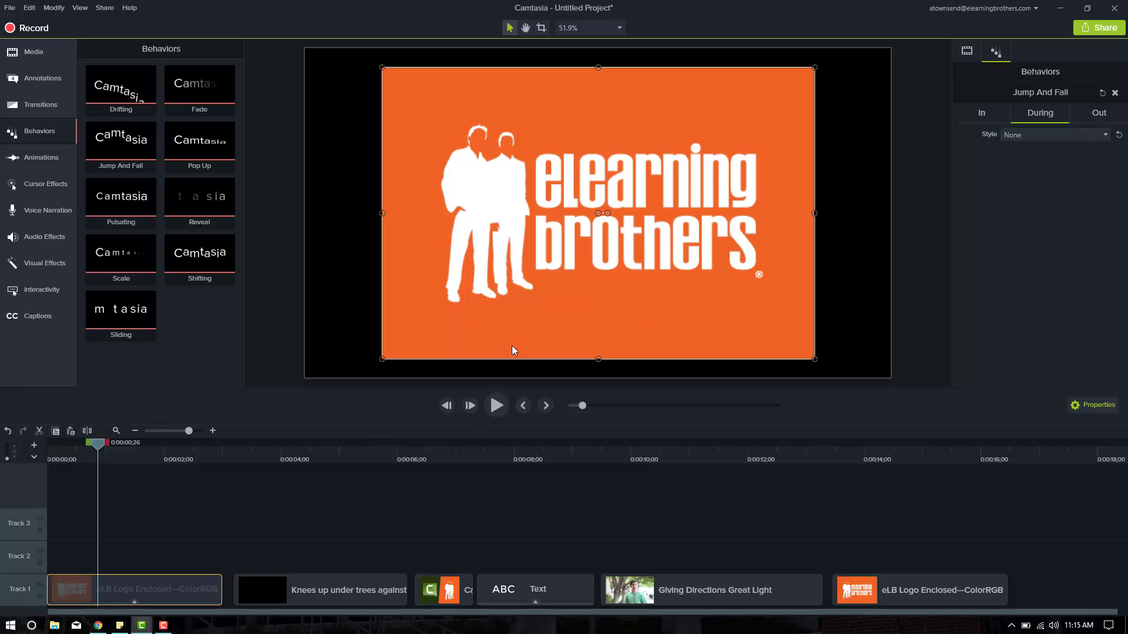
- Keep Drop as the logo's Out style, then preview the exit and the full entrance-to-exit
{"action": "left_click", "coordinate": [1091, 108]}
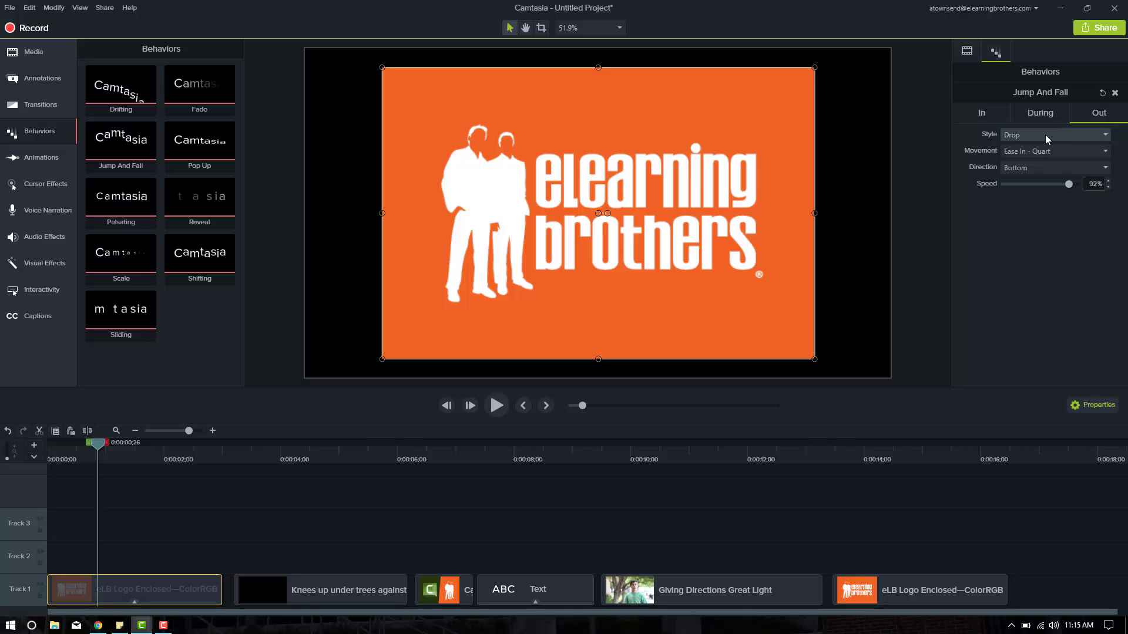
{"action": "left_click", "coordinate": [1028, 135]}
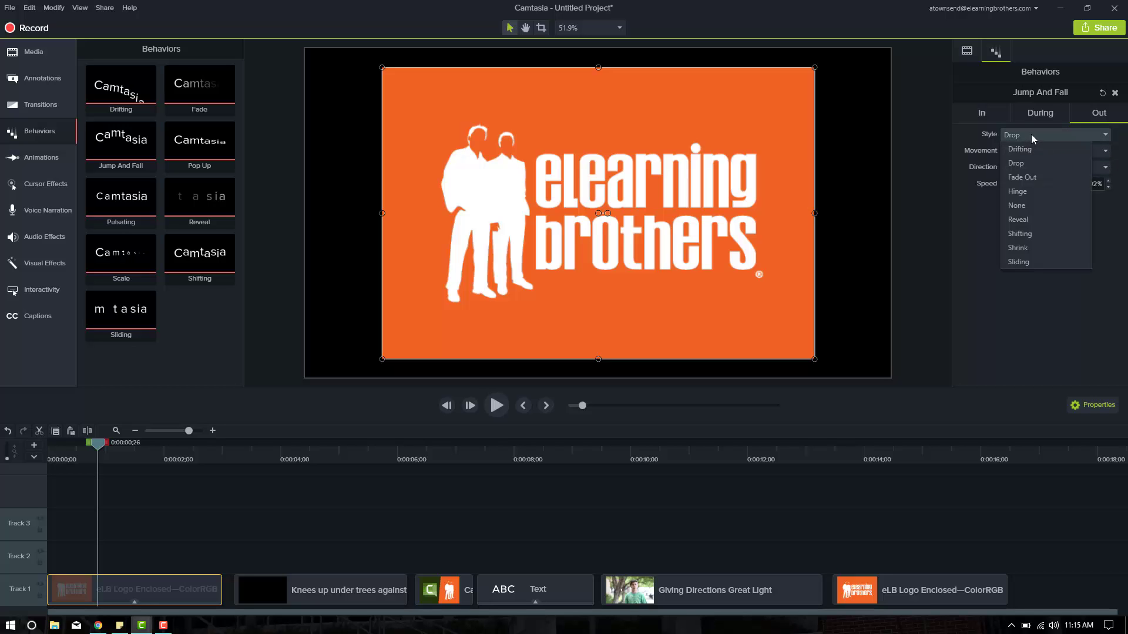
{"action": "left_click", "coordinate": [1031, 134]}
{"action": "left_click", "coordinate": [163, 459]}
{"action": "key", "text": "space"}
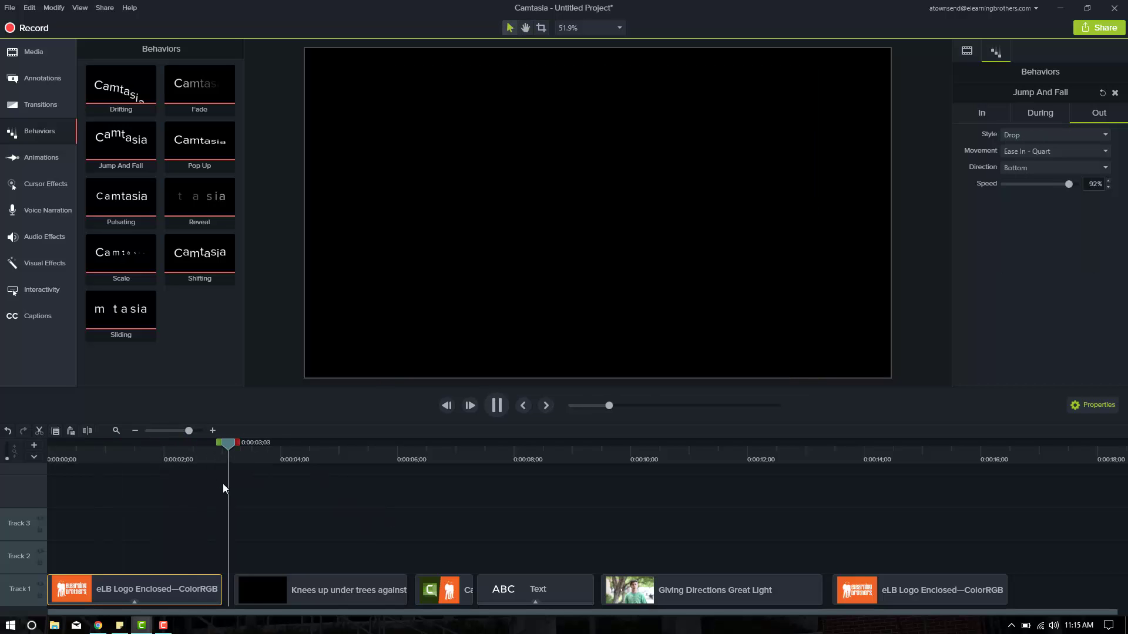
{"action": "key", "text": "space"}
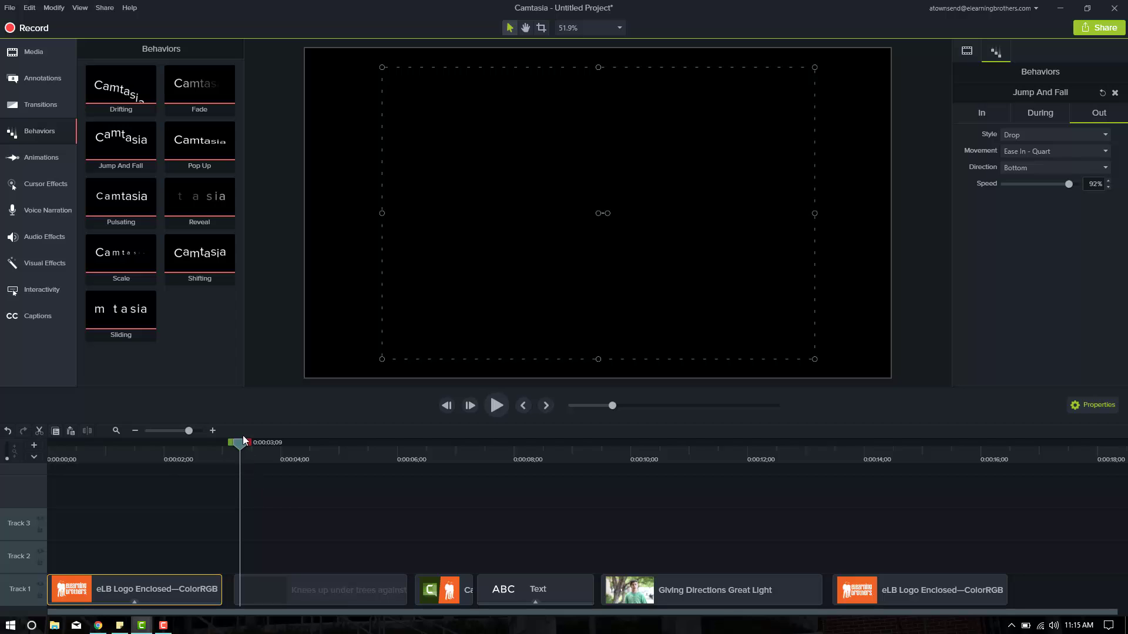
{"action": "left_click", "coordinate": [48, 458]}
{"action": "key", "text": "space"}
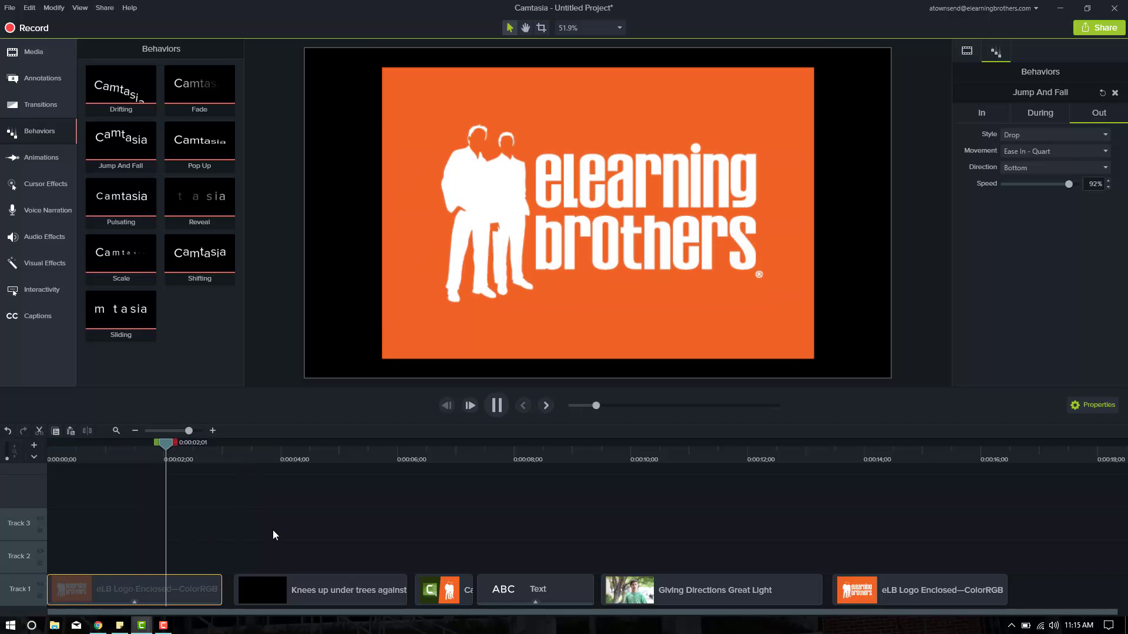
{"action": "key", "text": "space"}
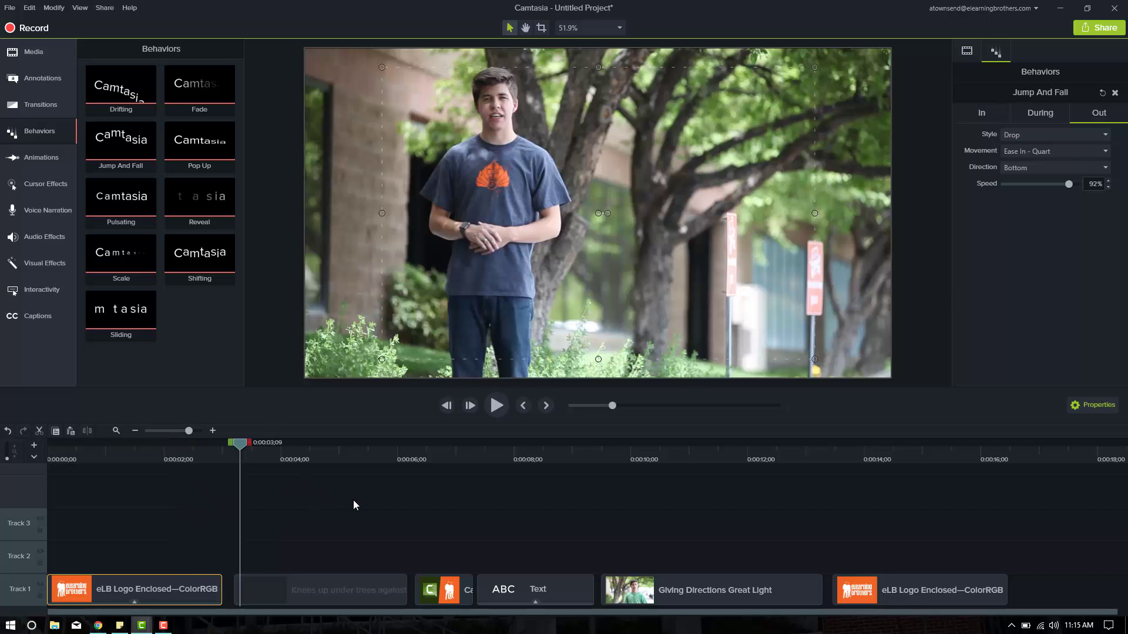
- Set the 'Knees up under trees' clip's Scale to 90%
{"action": "left_click", "coordinate": [323, 591]}
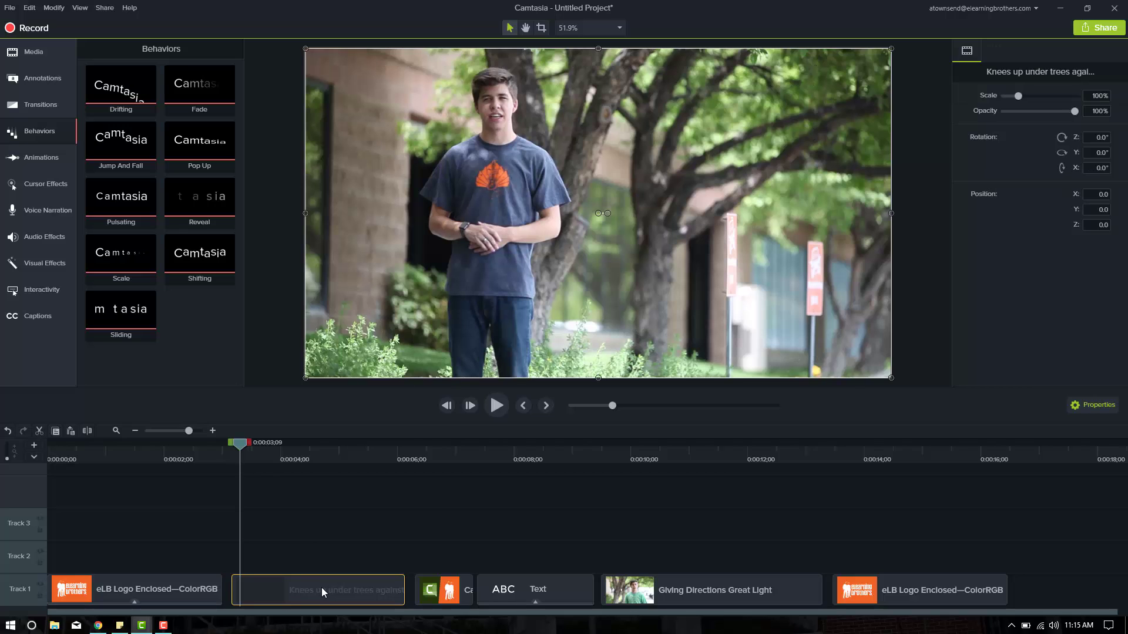
{"action": "left_click_drag", "start_coordinate": [241, 445], "coordinate": [248, 447]}
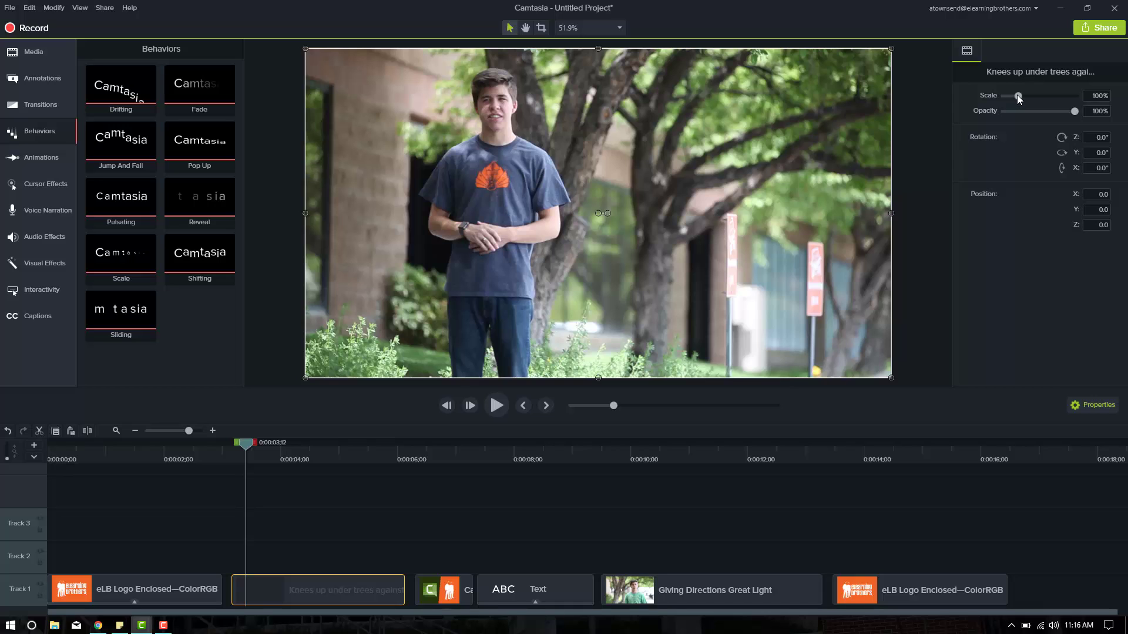
{"action": "left_click", "coordinate": [1088, 96]}
{"action": "type", "text": "90"}
{"action": "key", "text": "Return"}
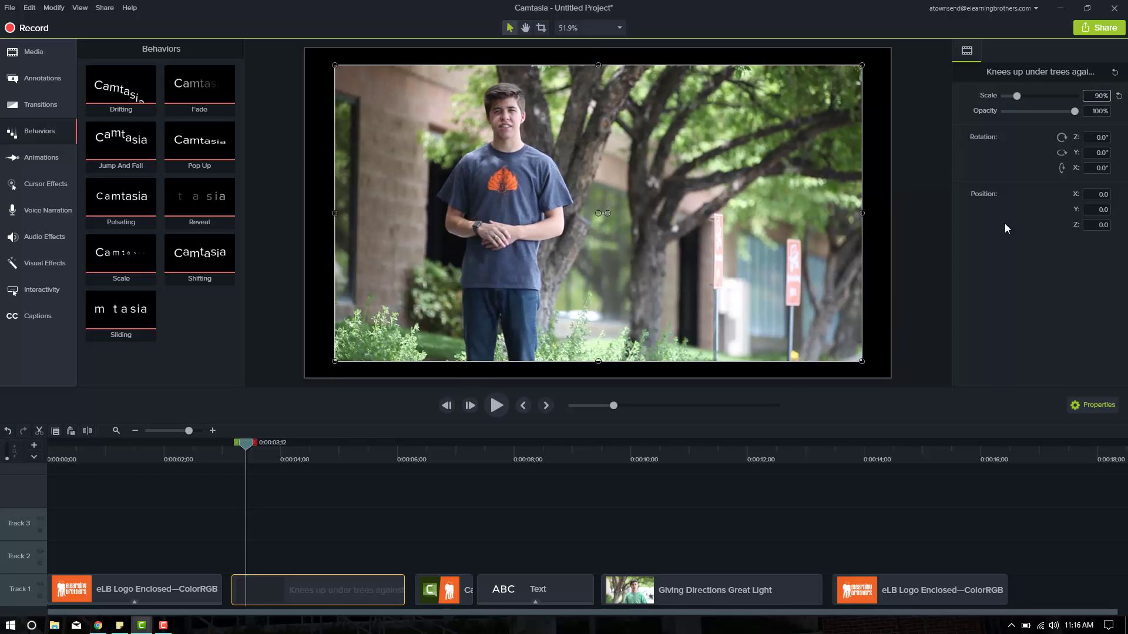
- Add a Border effect to the 'Knees up under trees' clip with thickness 10
{"action": "left_click", "coordinate": [942, 234]}
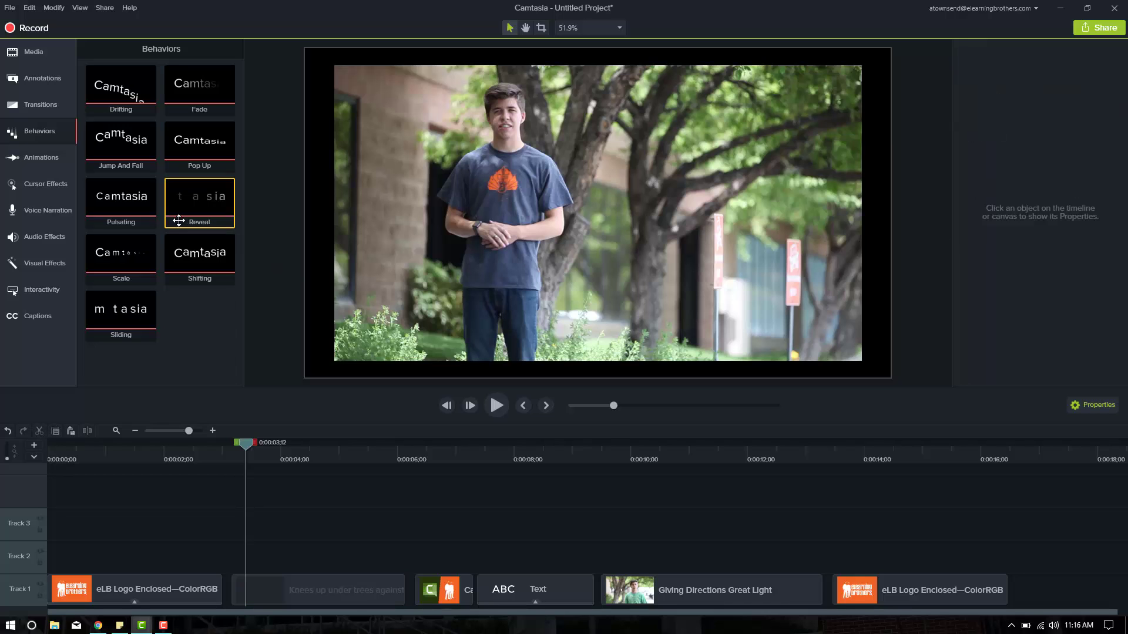
{"action": "left_click", "coordinate": [38, 263]}
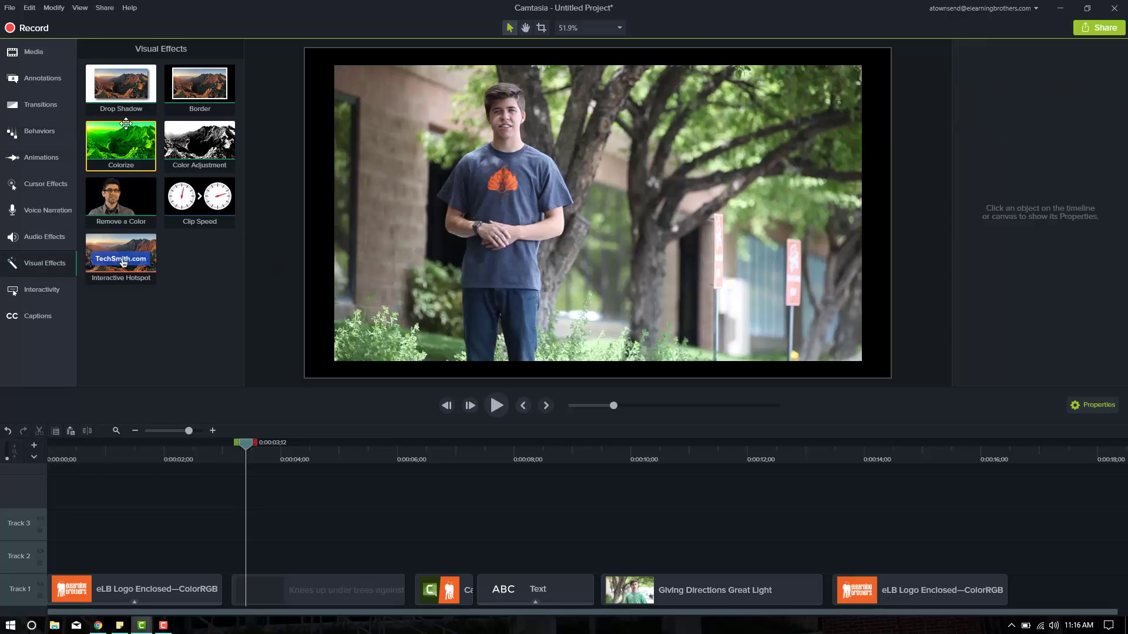
{"action": "left_click_drag", "start_coordinate": [198, 89], "coordinate": [296, 584]}
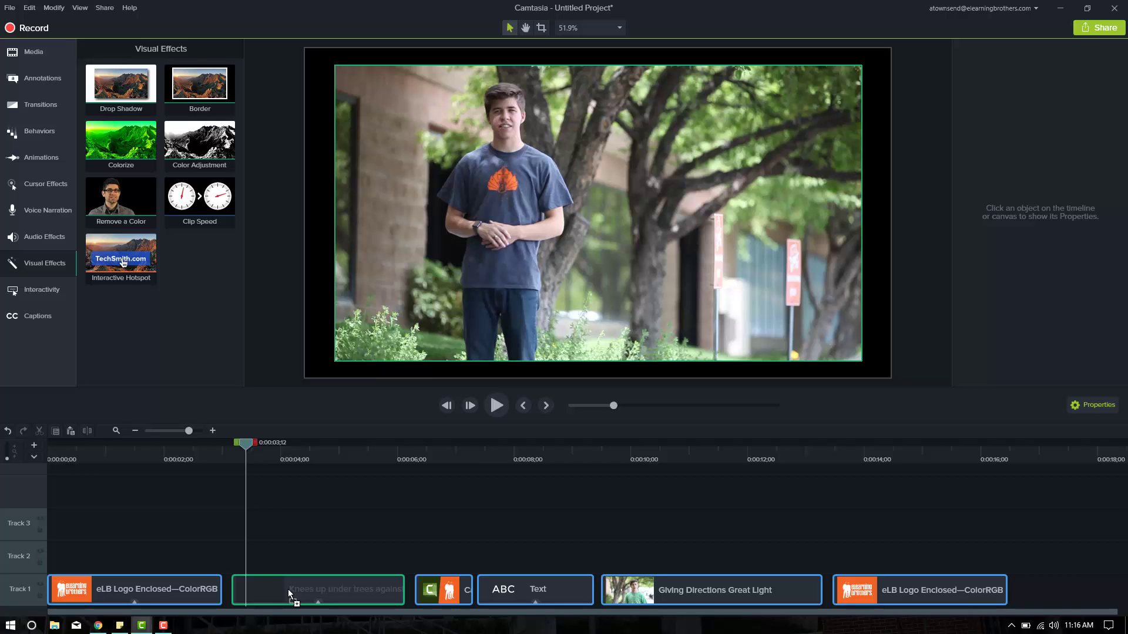
{"action": "left_click_drag", "start_coordinate": [288, 590], "coordinate": [288, 589]}
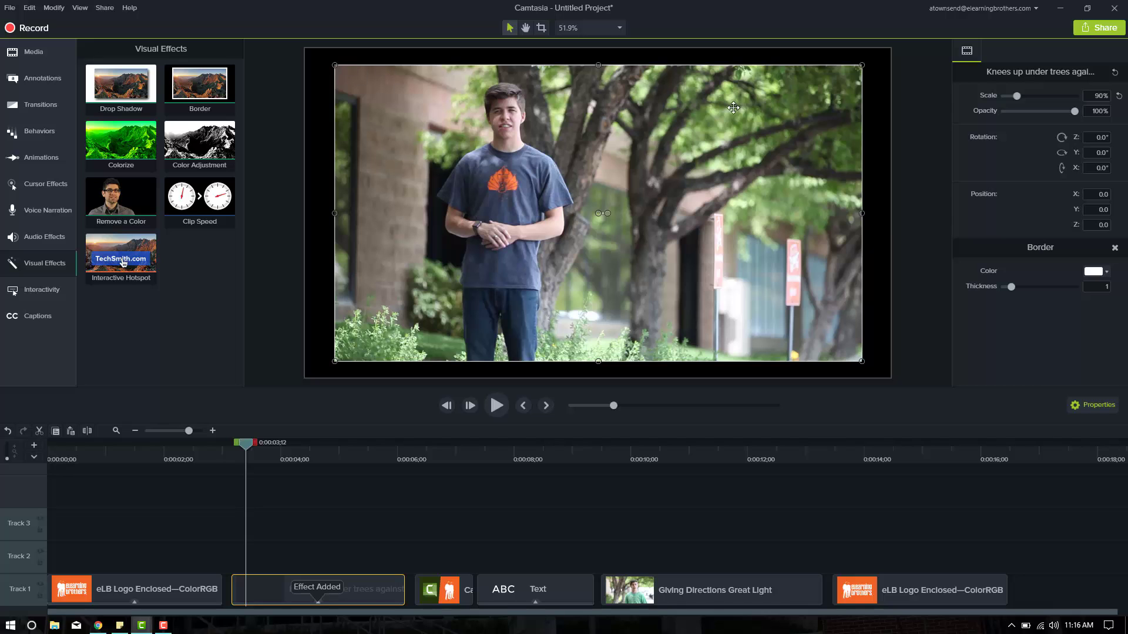
{"action": "left_click_drag", "start_coordinate": [1011, 287], "coordinate": [1092, 293]}
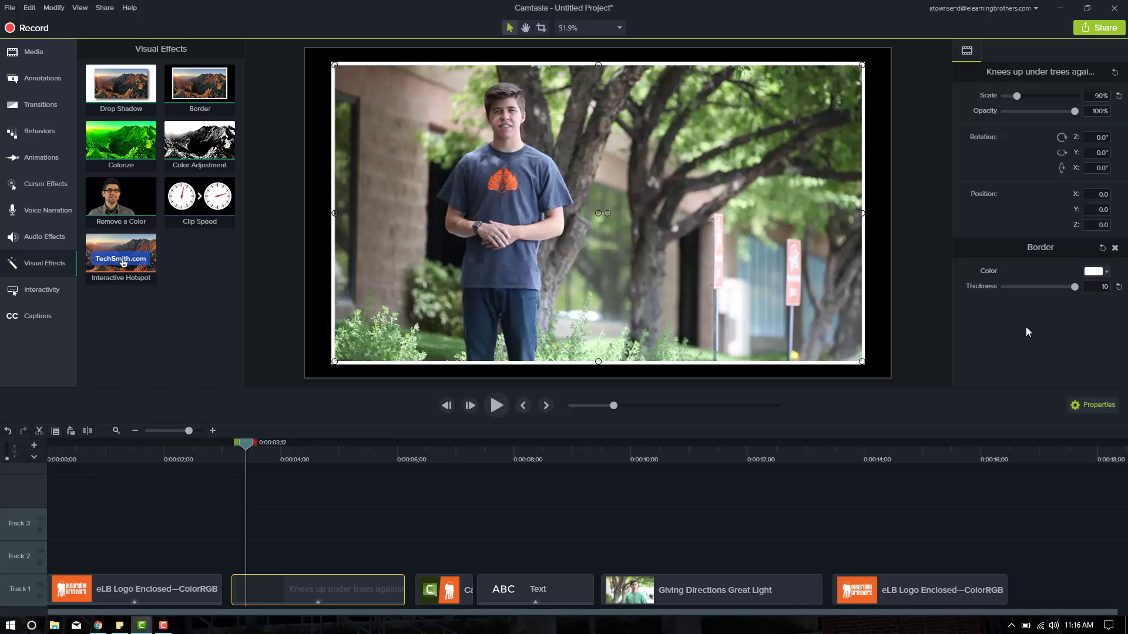
{"action": "left_click", "coordinate": [920, 333]}
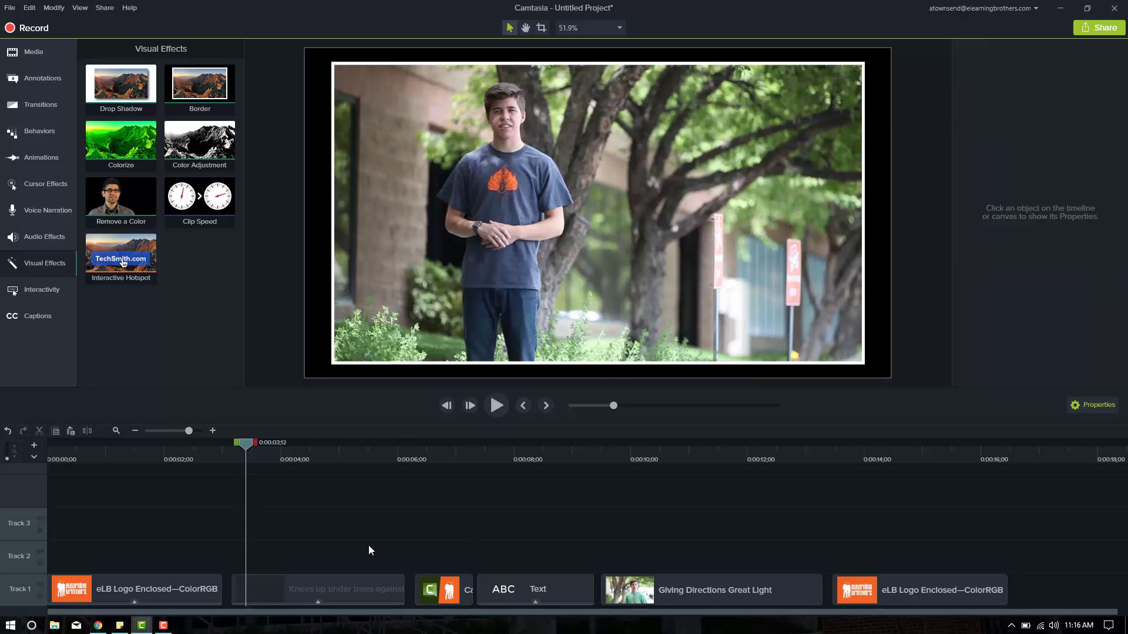
- Apply the Sliding behavior to the tree video clip and preview its slide-in
{"action": "left_click", "coordinate": [263, 457]}
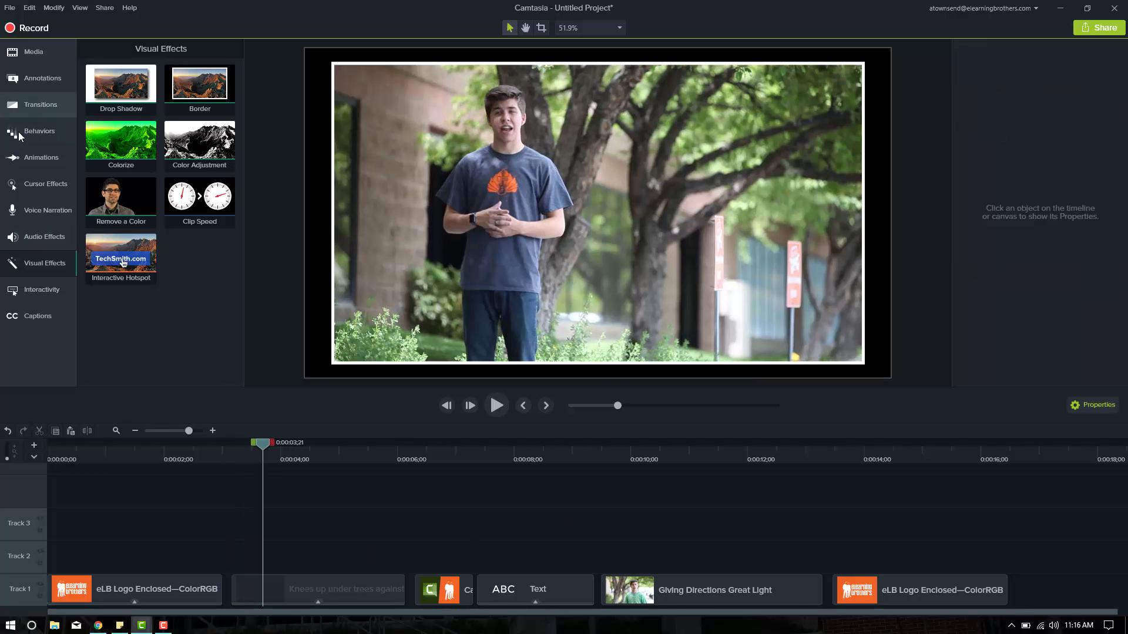
{"action": "left_click", "coordinate": [38, 131]}
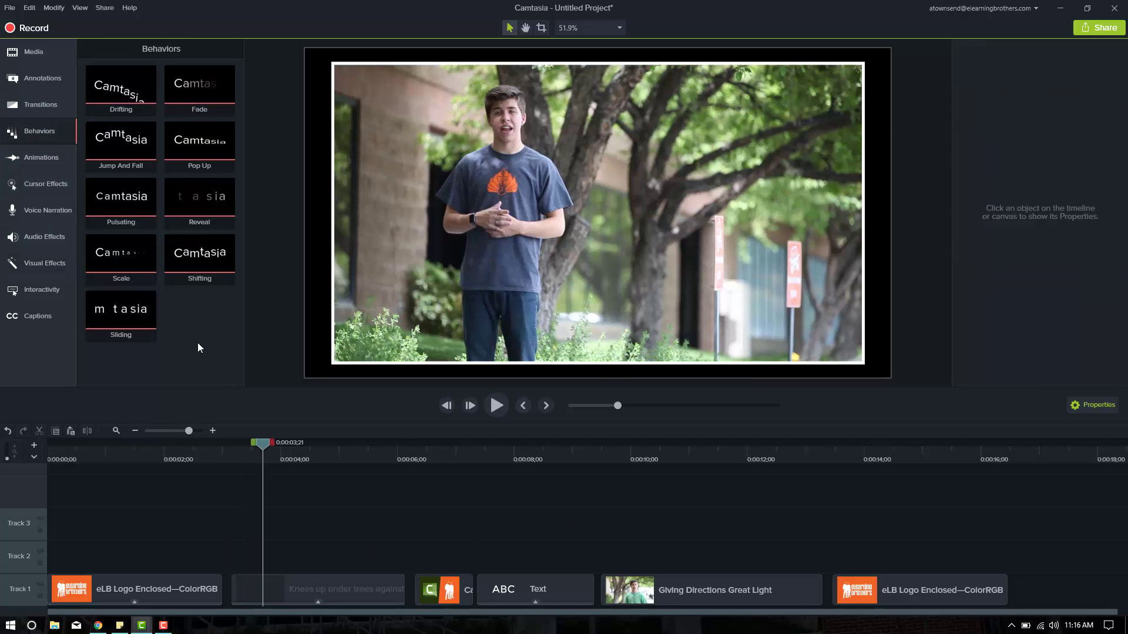
{"action": "left_click_drag", "start_coordinate": [114, 311], "coordinate": [293, 595]}
{"action": "left_click_drag", "start_coordinate": [231, 452], "coordinate": [184, 458]}
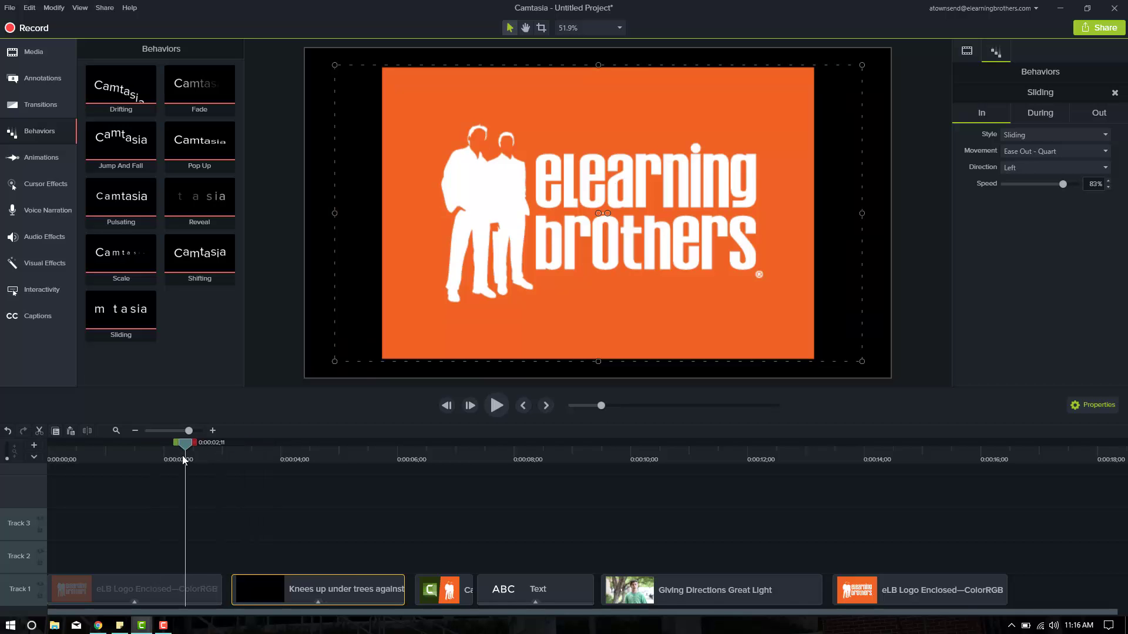
{"action": "key", "text": "space"}
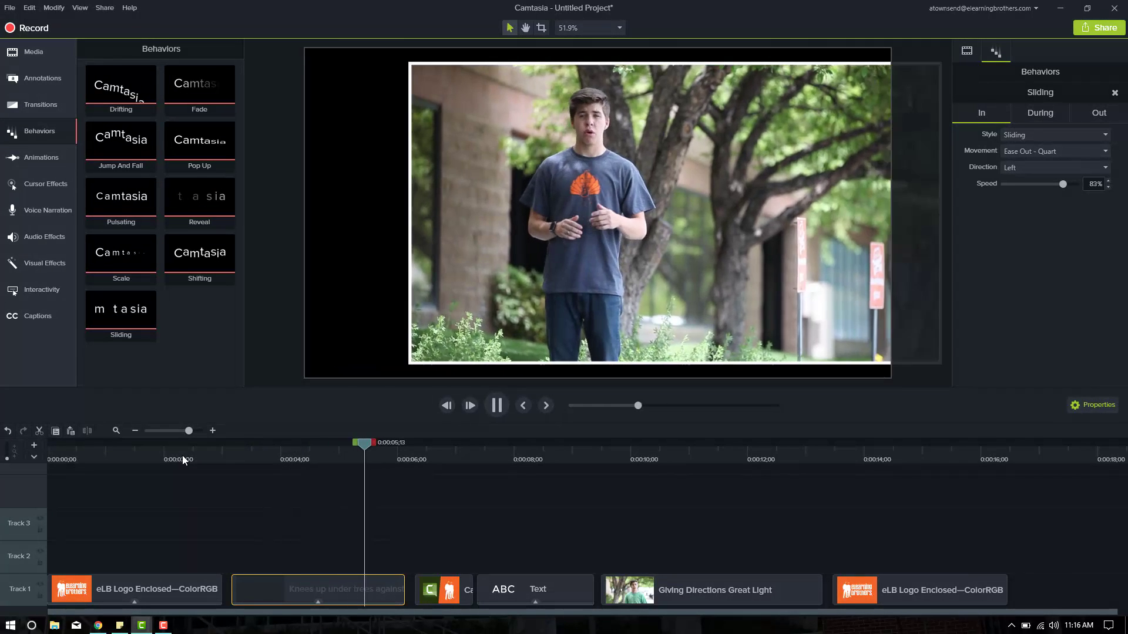
{"action": "key", "text": "space"}
- Set the clip's During style to None and preview the result
{"action": "left_click_drag", "start_coordinate": [262, 460], "coordinate": [313, 462]}
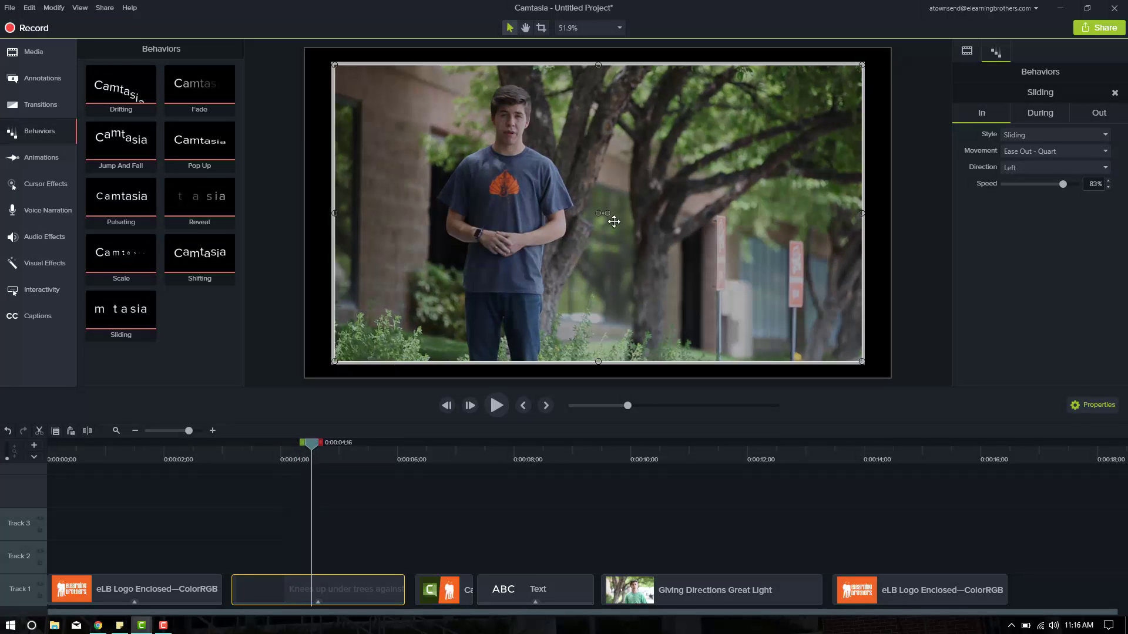
{"action": "left_click", "coordinate": [1039, 115]}
{"action": "left_click", "coordinate": [1023, 136]}
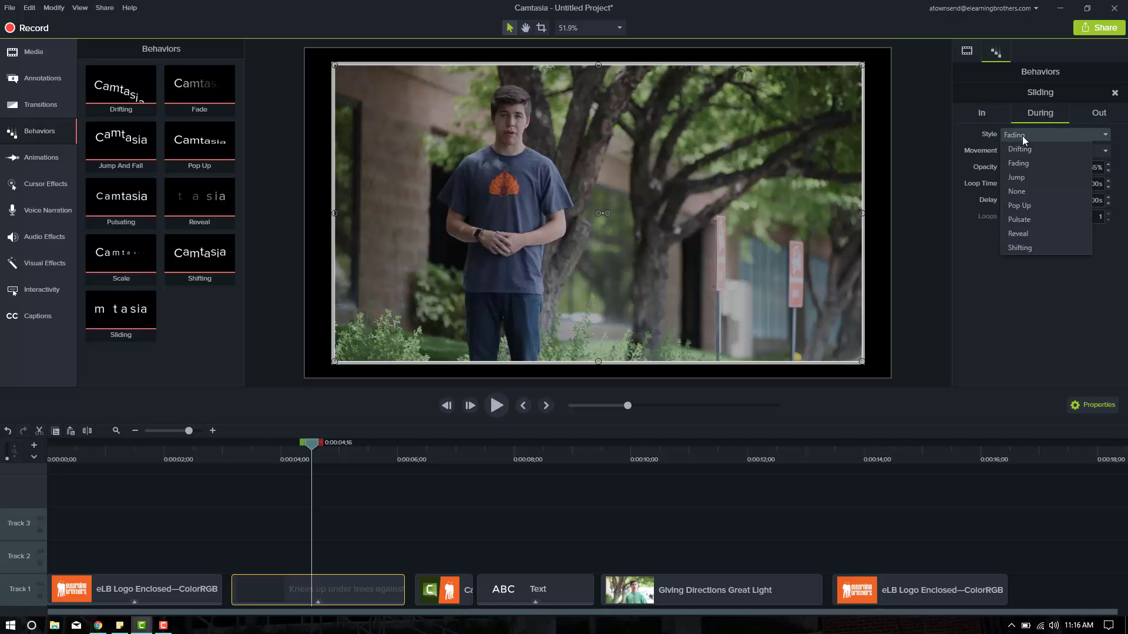
{"action": "left_click", "coordinate": [1023, 192]}
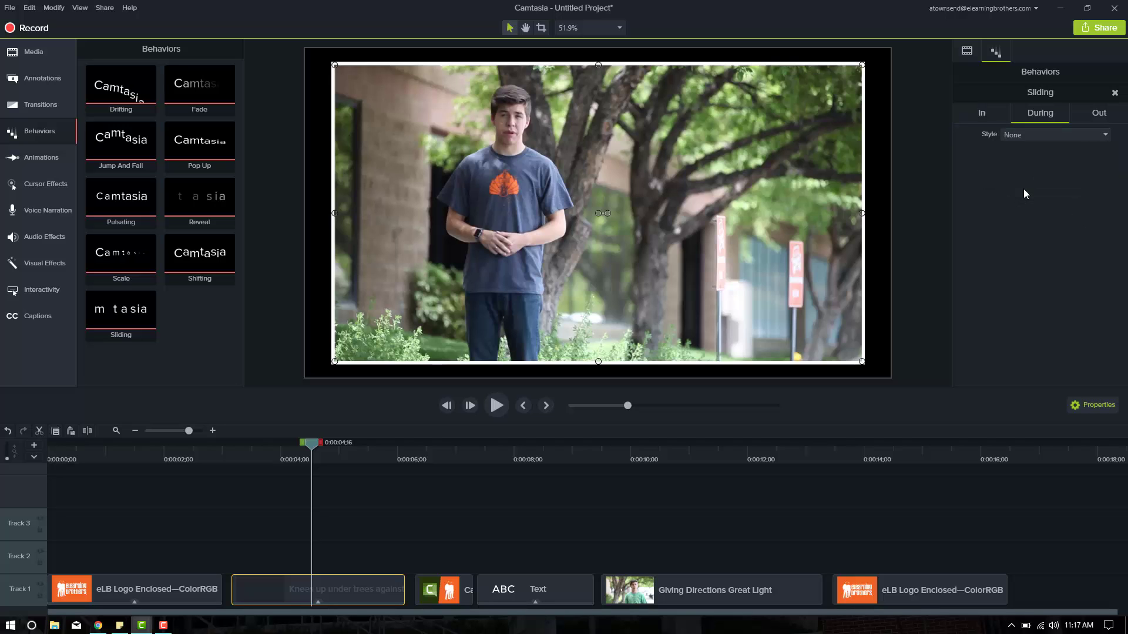
{"action": "left_click", "coordinate": [228, 458]}
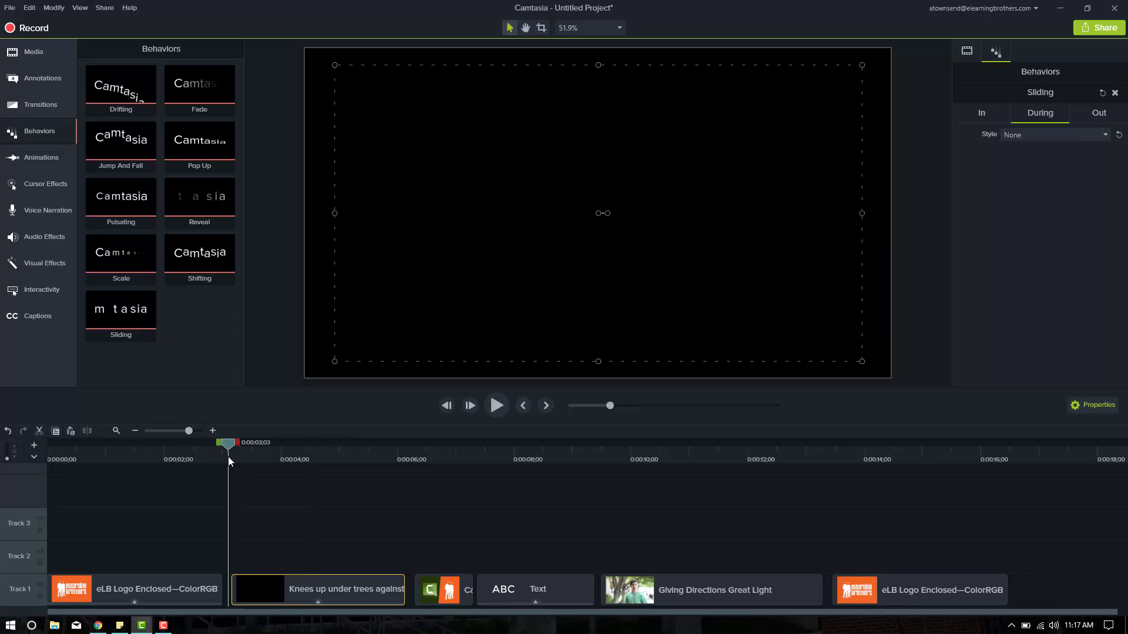
{"action": "key", "text": "space"}
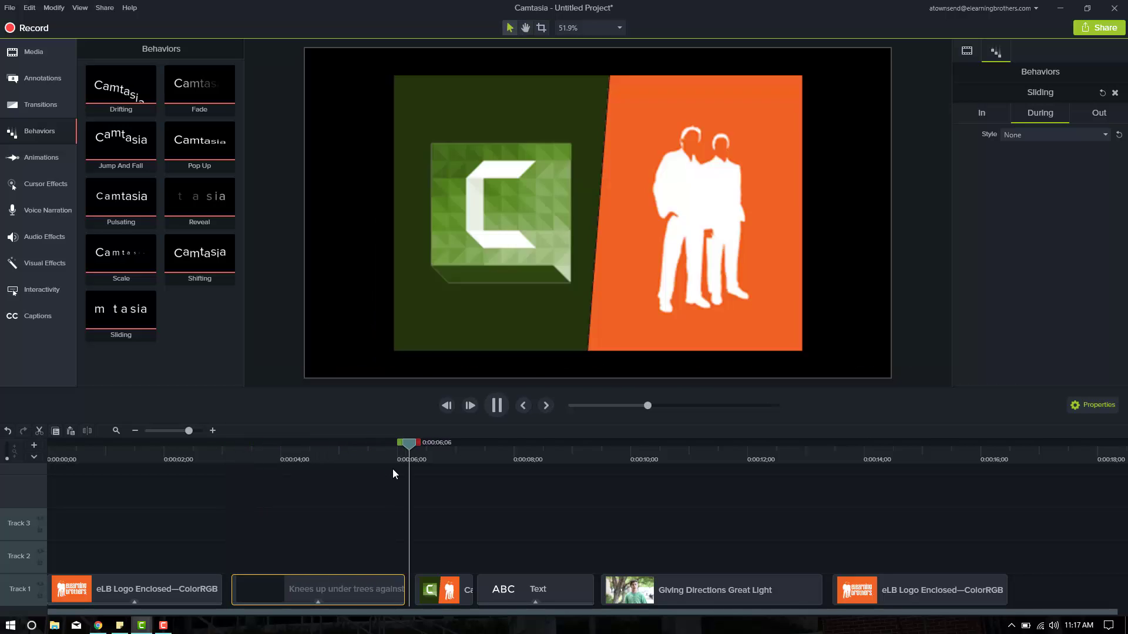
{"action": "key", "text": "space"}
{"action": "left_click_drag", "start_coordinate": [372, 461], "coordinate": [322, 459]}
- Set the tree video's During style to Drifting and preview the drift
{"action": "left_click", "coordinate": [1044, 135]}
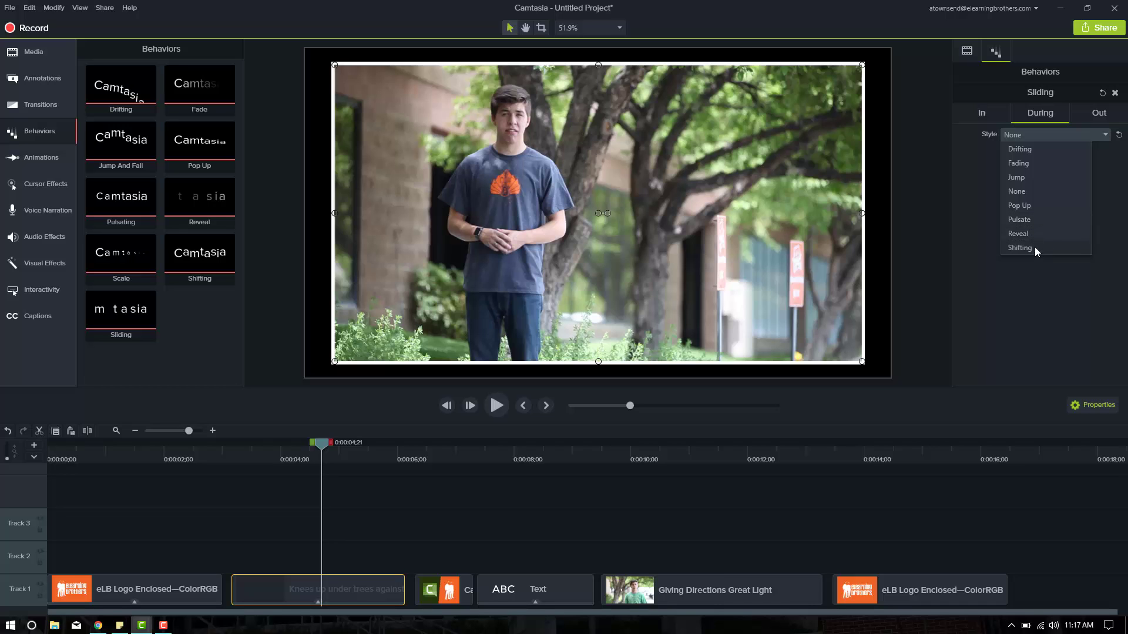
{"action": "left_click", "coordinate": [1026, 150]}
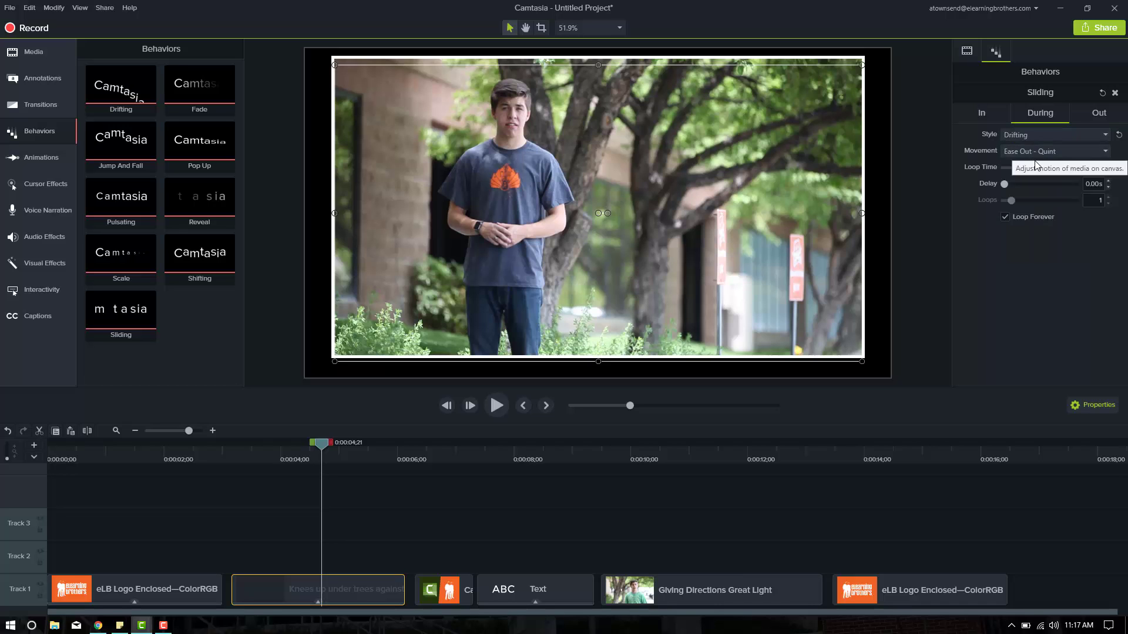
{"action": "left_click", "coordinate": [269, 456]}
{"action": "key", "text": "space"}
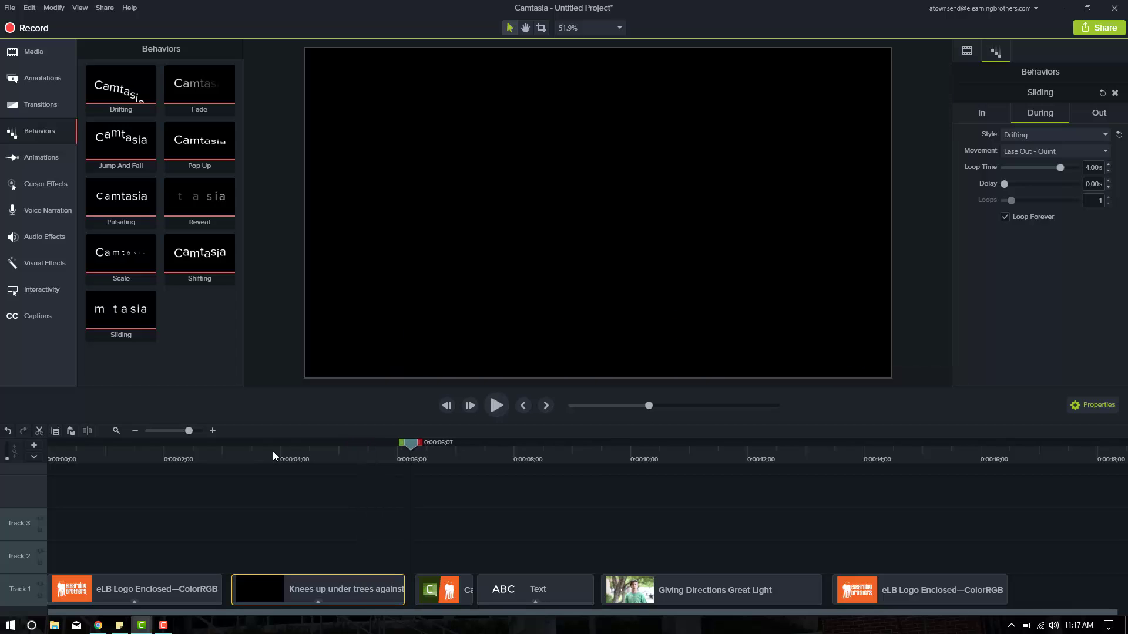
{"action": "left_click_drag", "start_coordinate": [271, 454], "coordinate": [277, 457]}
{"action": "key", "text": "space"}
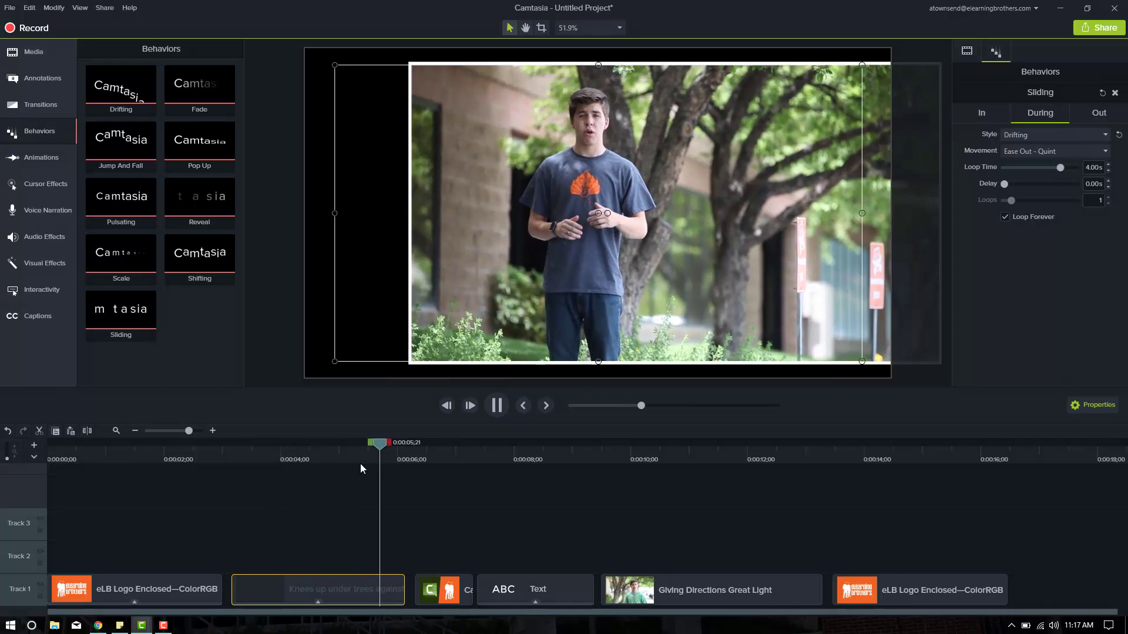
{"action": "key", "text": "space"}
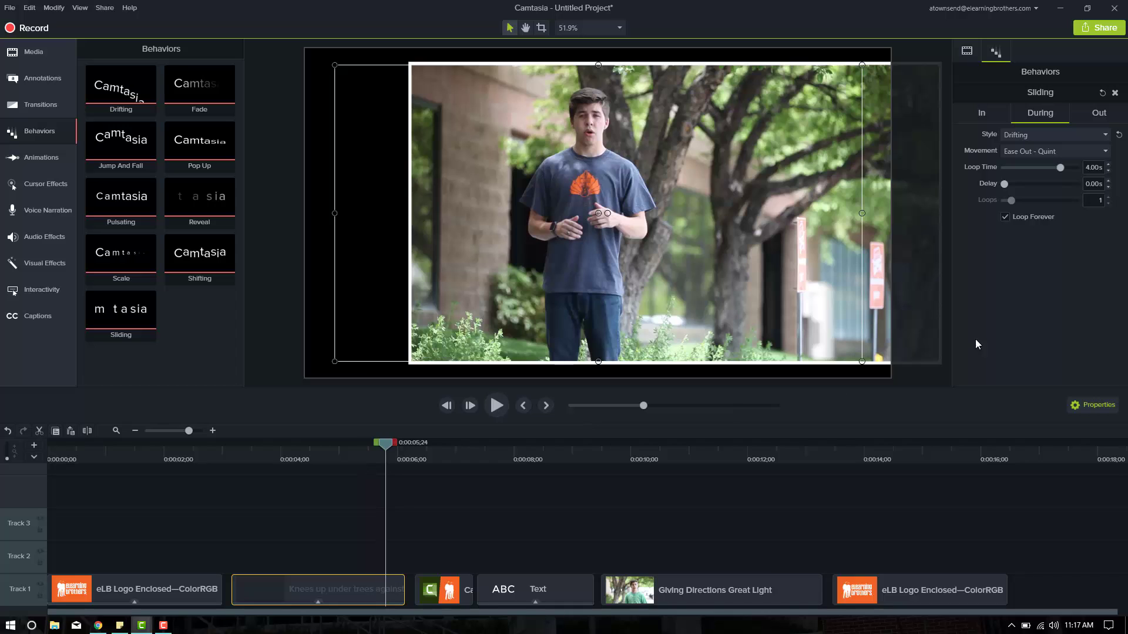
- Change the drift movement to Ease Out - Sine and preview playback
{"action": "left_click", "coordinate": [1062, 151]}
{"action": "mouse_move", "coordinate": [1050, 206]}
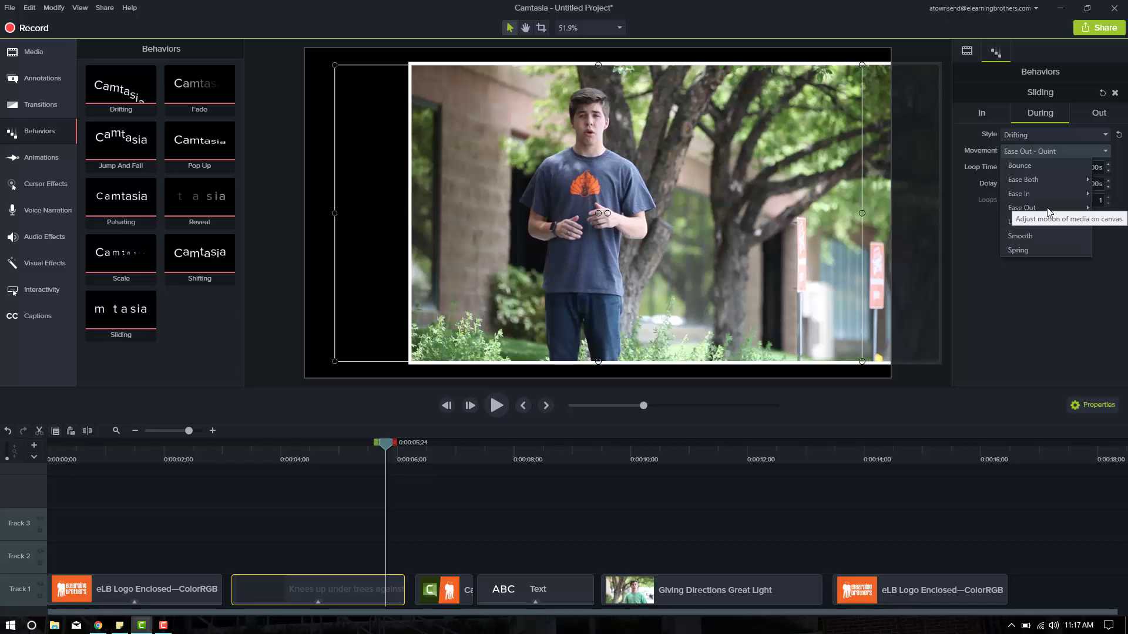
{"action": "left_click", "coordinate": [1096, 209]}
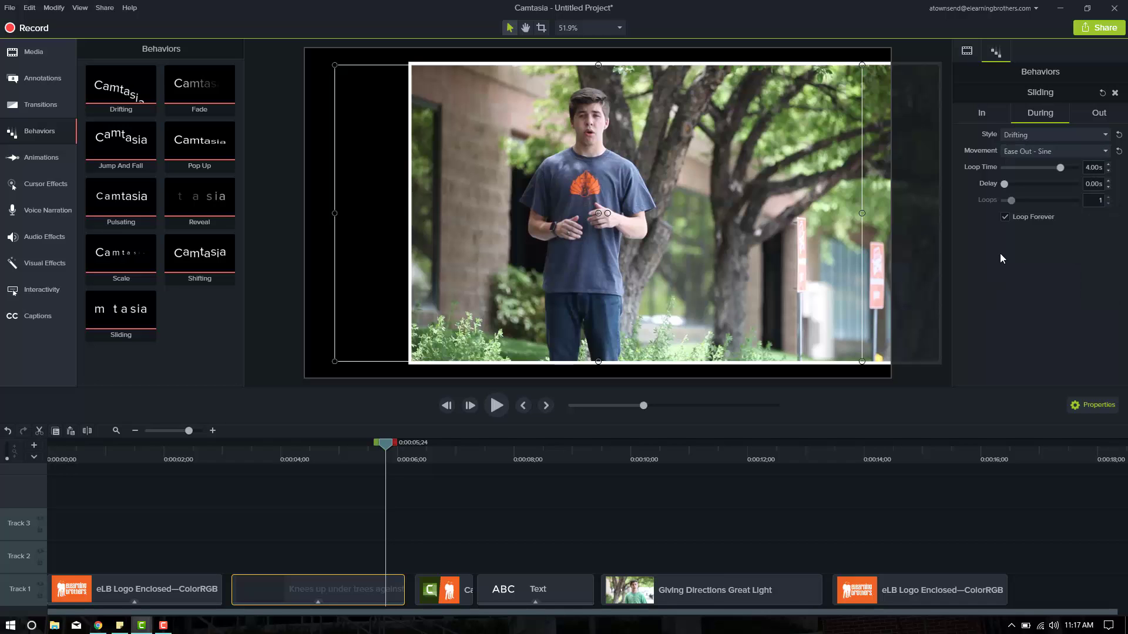
{"action": "left_click", "coordinate": [256, 457]}
{"action": "key", "text": "space"}
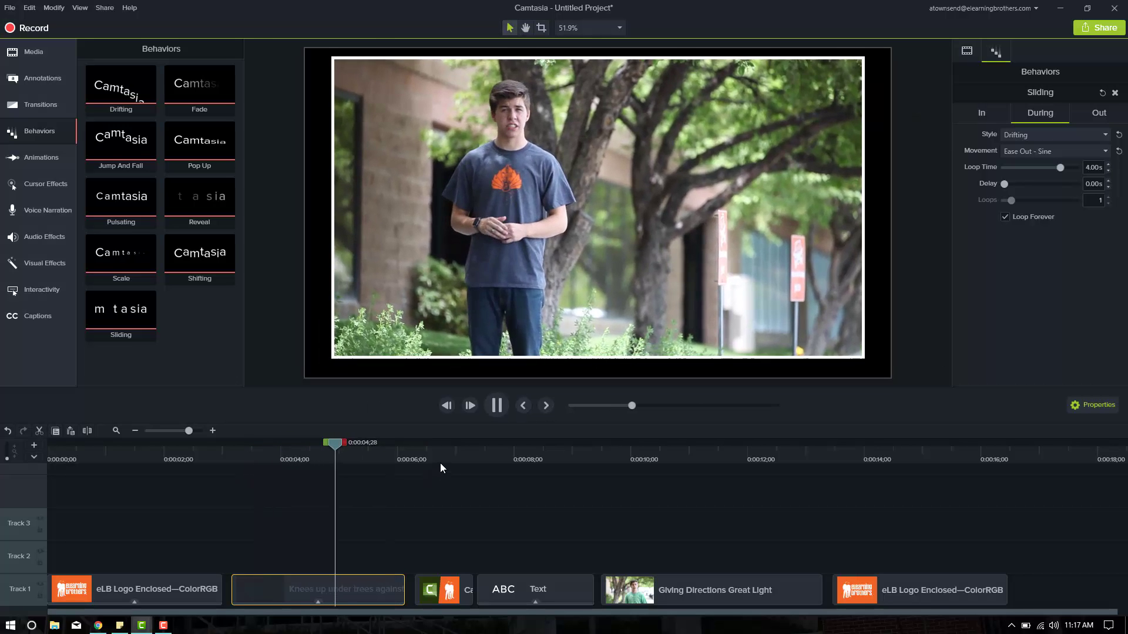
{"action": "key", "text": "space"}
{"action": "left_click_drag", "start_coordinate": [335, 456], "coordinate": [432, 457]}
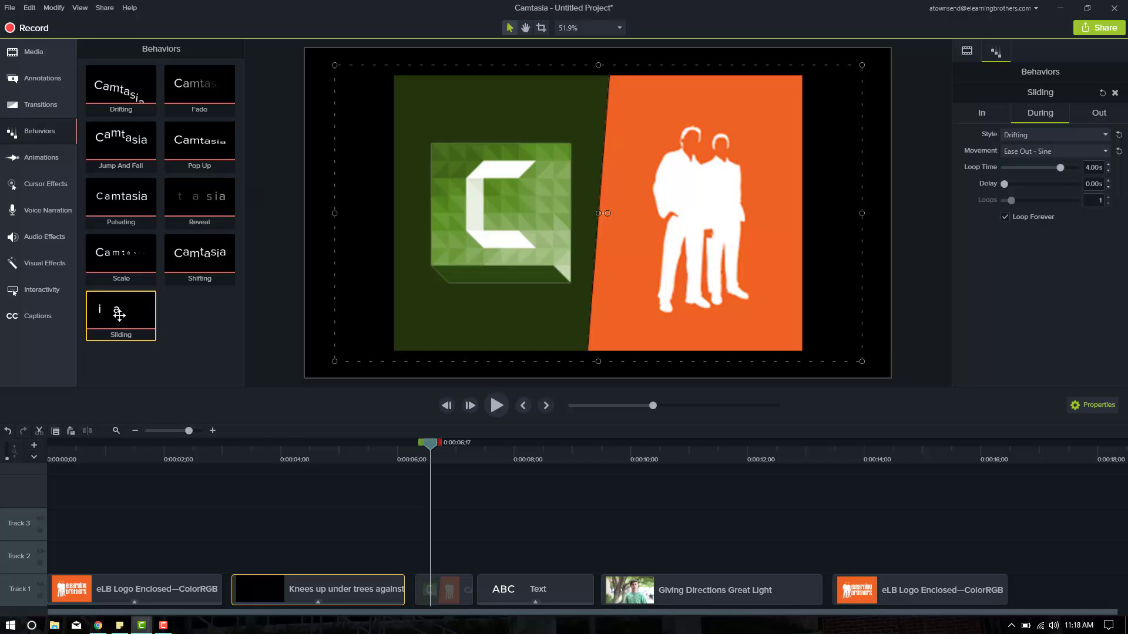
- Apply Sliding to the combined logo clip, add a white Border at thickness 10, and preview
{"action": "left_click_drag", "start_coordinate": [121, 311], "coordinate": [454, 583]}
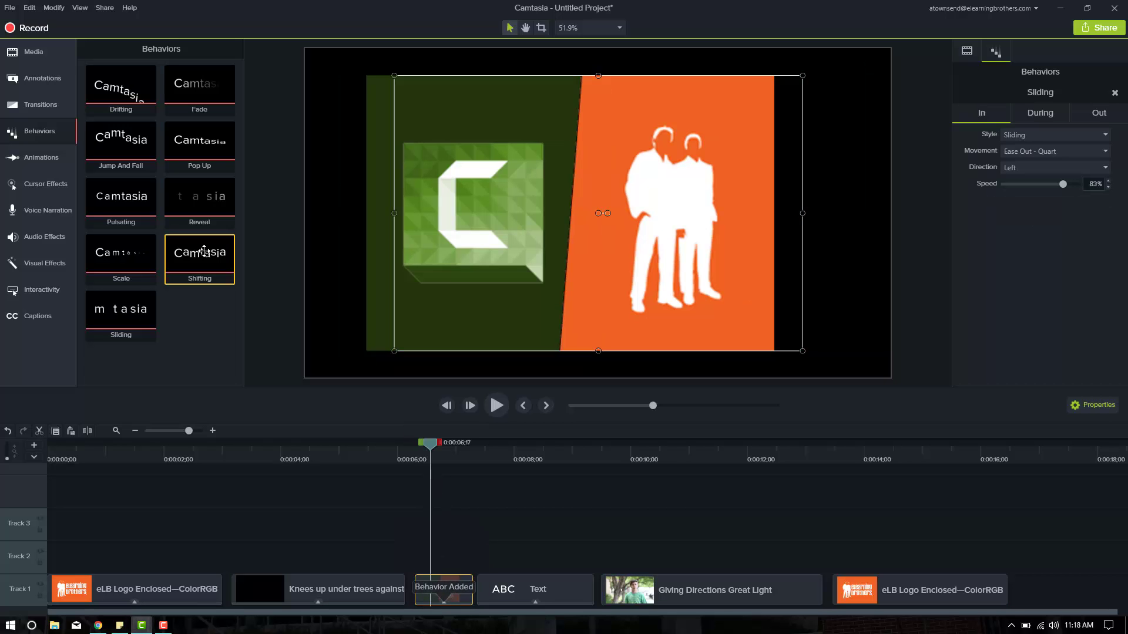
{"action": "left_click", "coordinate": [42, 263]}
{"action": "left_click_drag", "start_coordinate": [202, 76], "coordinate": [445, 589]}
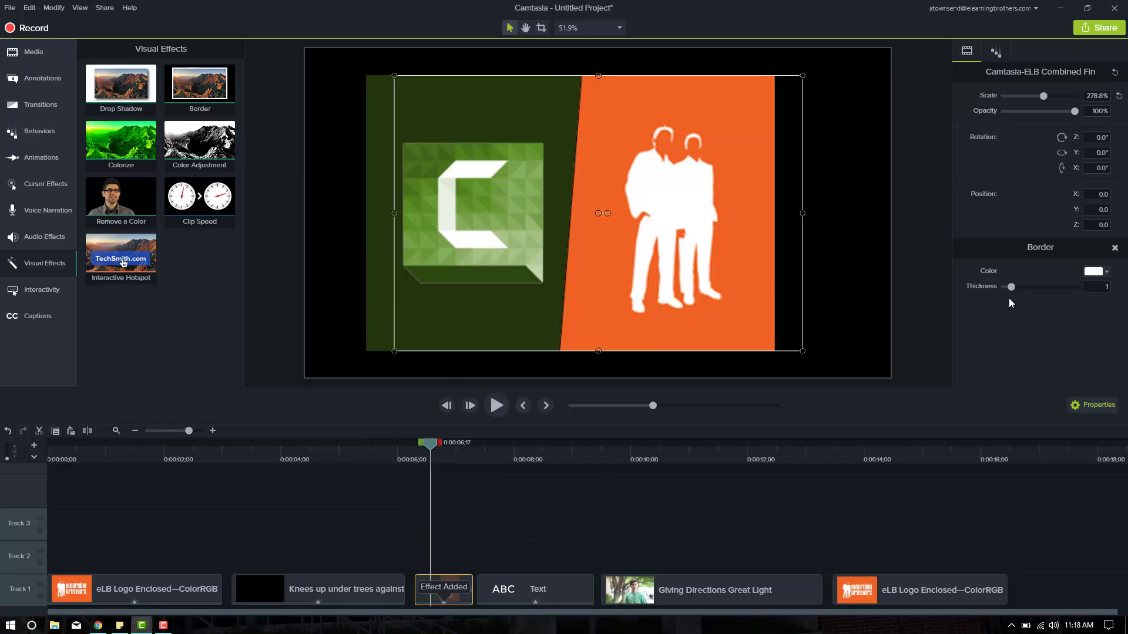
{"action": "left_click_drag", "start_coordinate": [1037, 292], "coordinate": [1111, 297]}
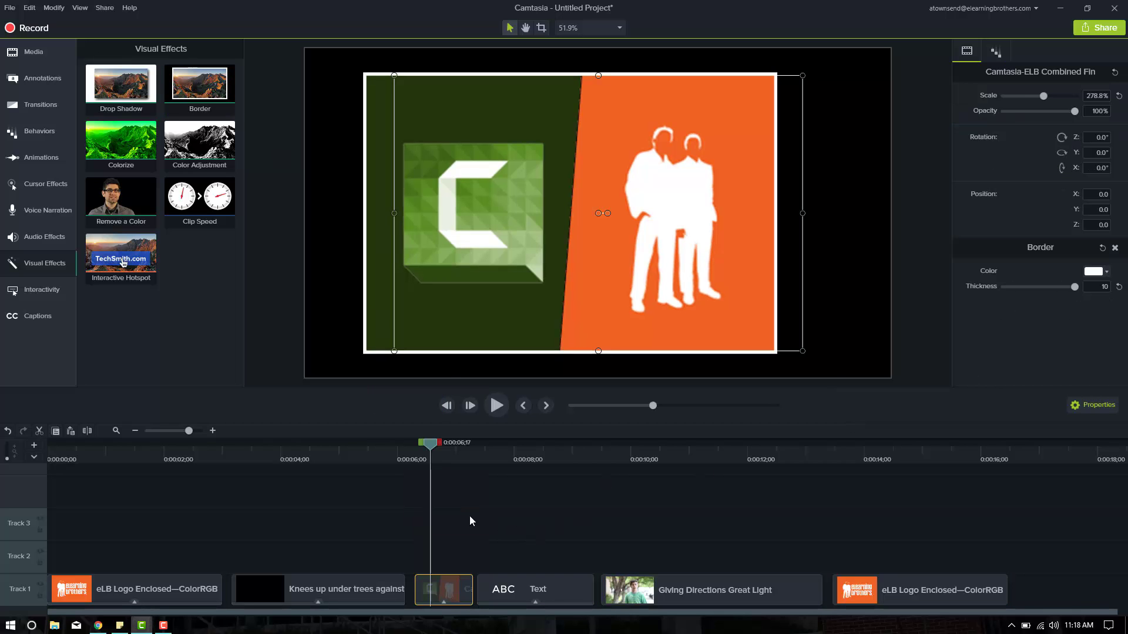
{"action": "left_click", "coordinate": [413, 458]}
{"action": "key", "text": "space"}
{"action": "key", "text": "space"}
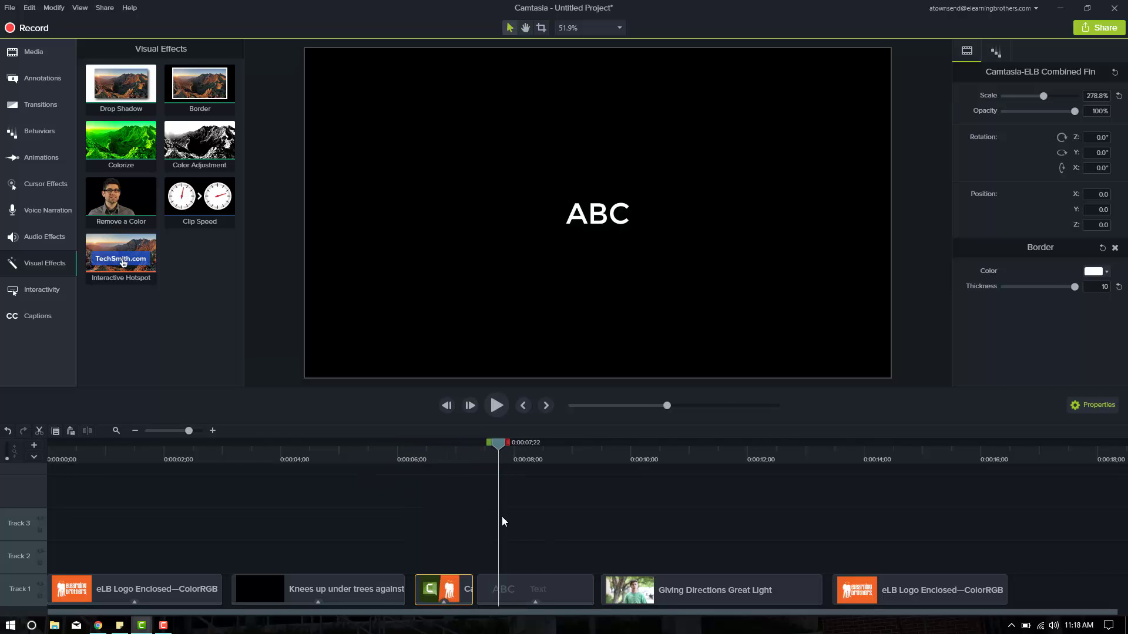
- Replace the ABC text with 'eLearning Brothers Camtasia 9 Templates' and widen the box to two lines
{"action": "double_click", "coordinate": [598, 217]}
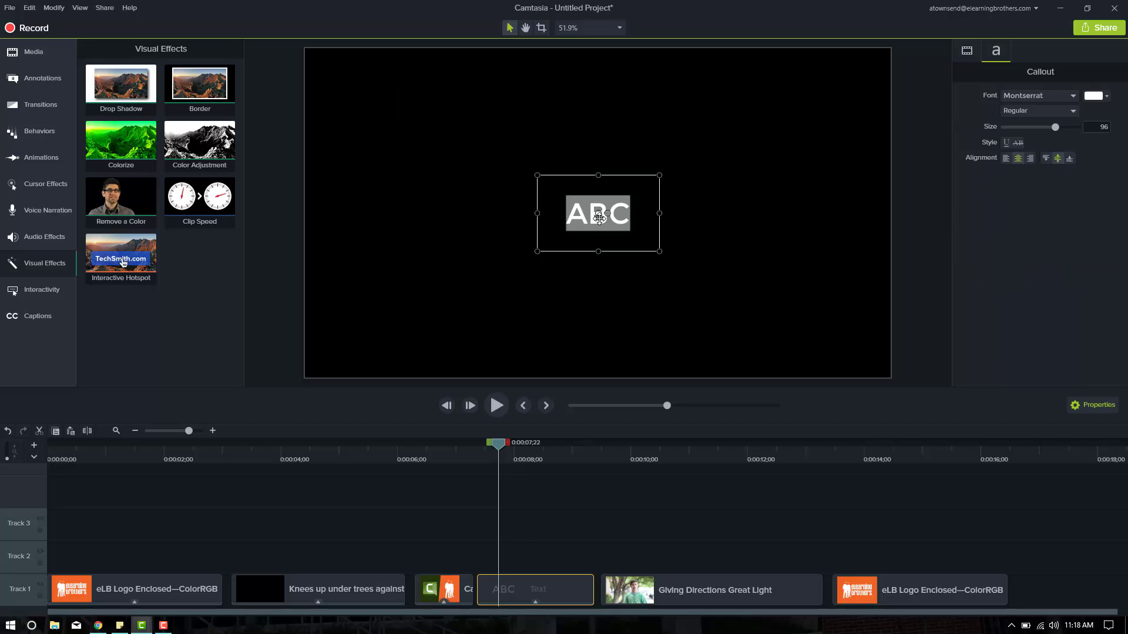
{"action": "type", "text": "eLearning Broth"}
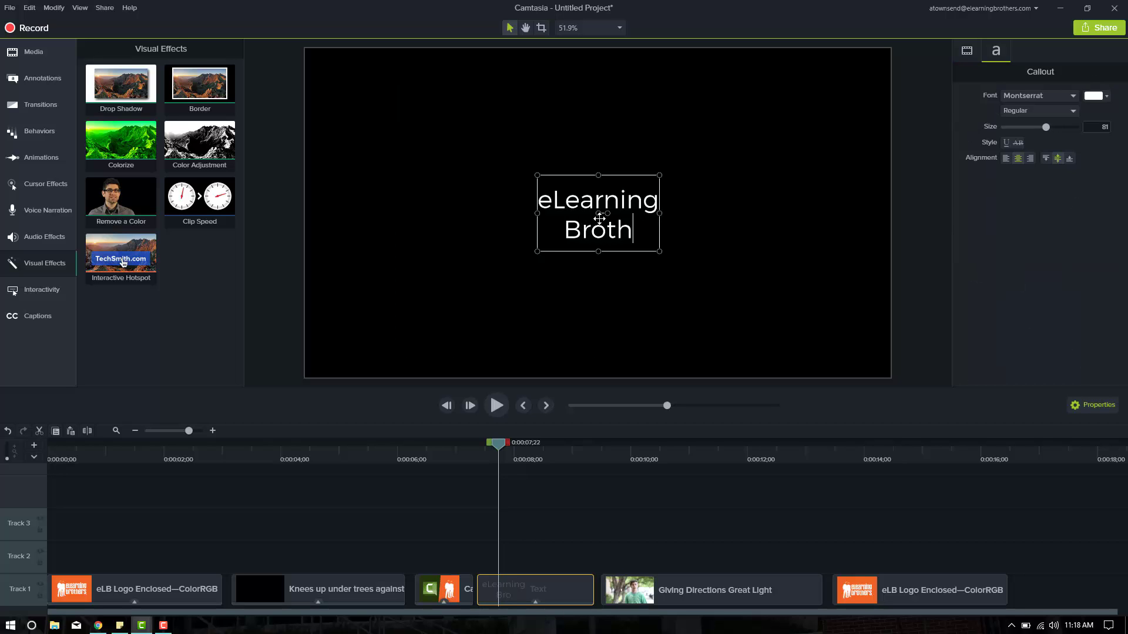
{"action": "type", "text": "ers Camtasi"}
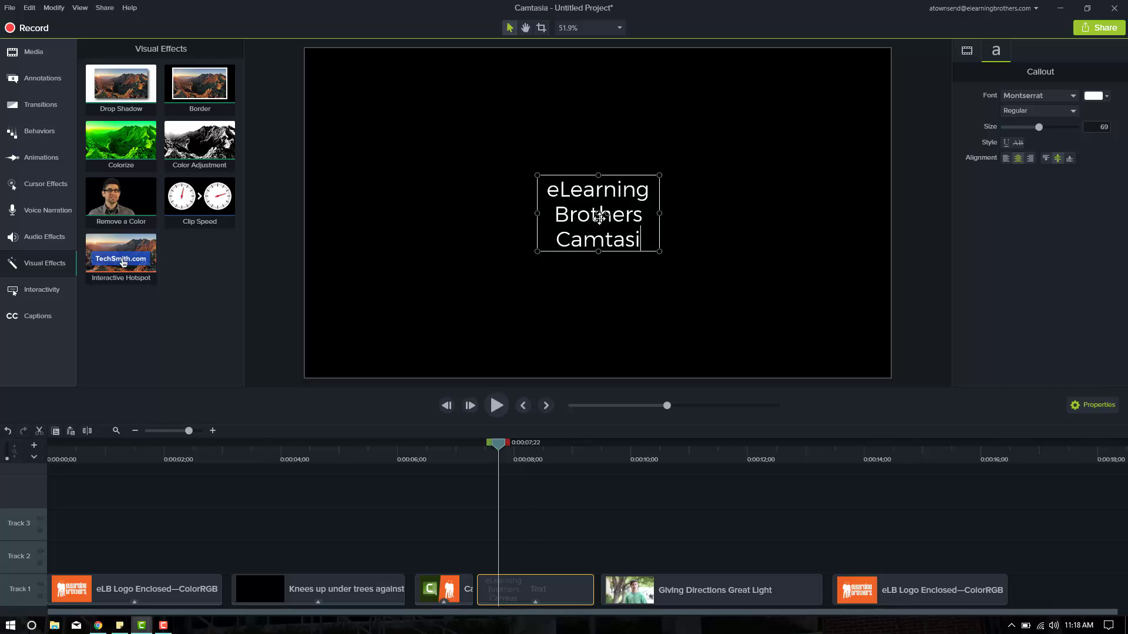
{"action": "type", "text": "a 9 Templates"}
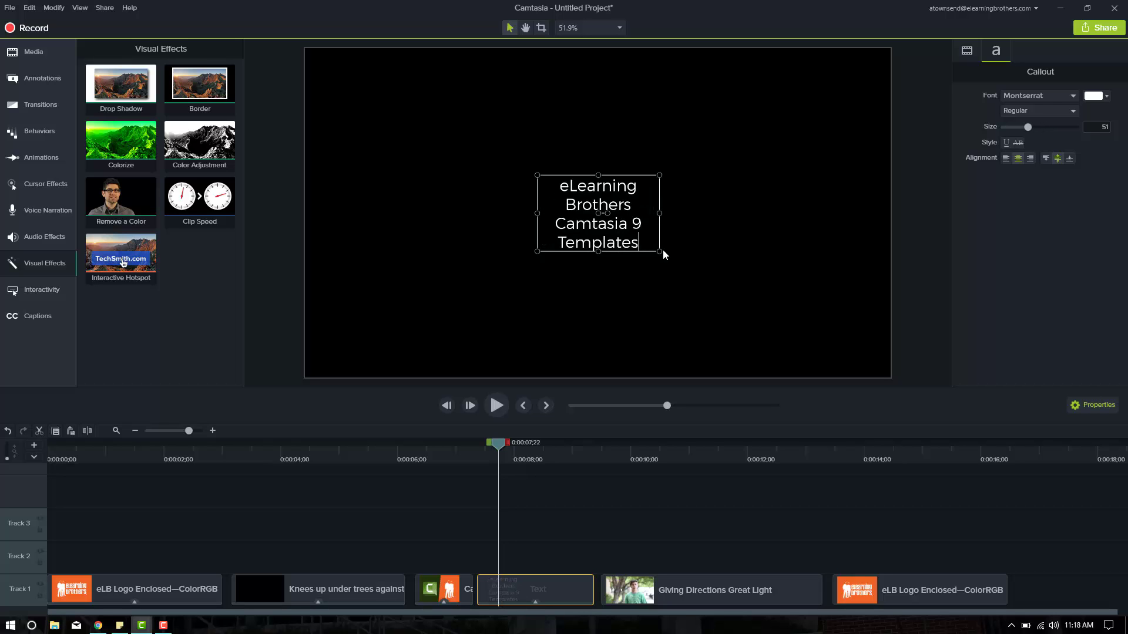
{"action": "left_click_drag", "start_coordinate": [660, 252], "coordinate": [702, 240]}
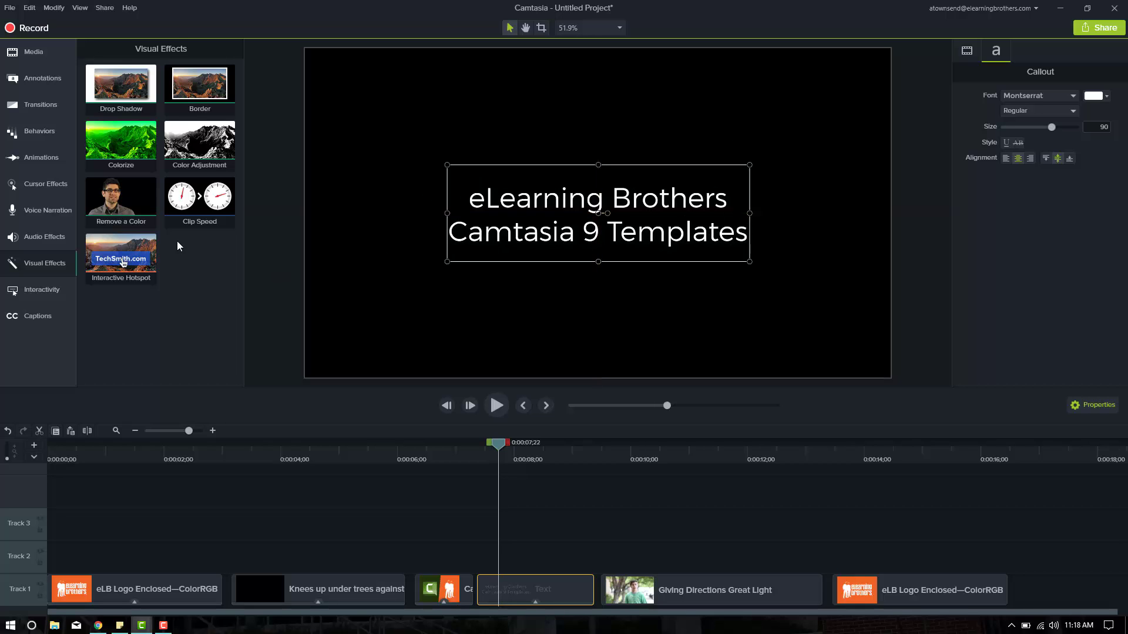
- Apply the Sliding behavior to the title text and preview its entrance
{"action": "left_click", "coordinate": [40, 132]}
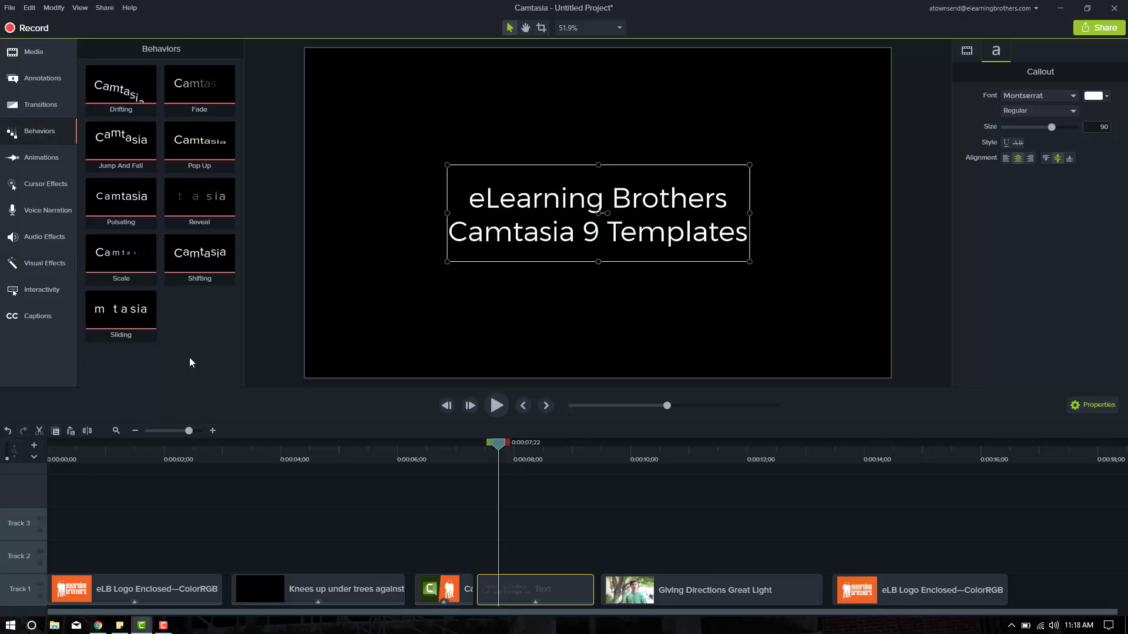
{"action": "left_click_drag", "start_coordinate": [114, 317], "coordinate": [518, 587]}
{"action": "left_click", "coordinate": [474, 461]}
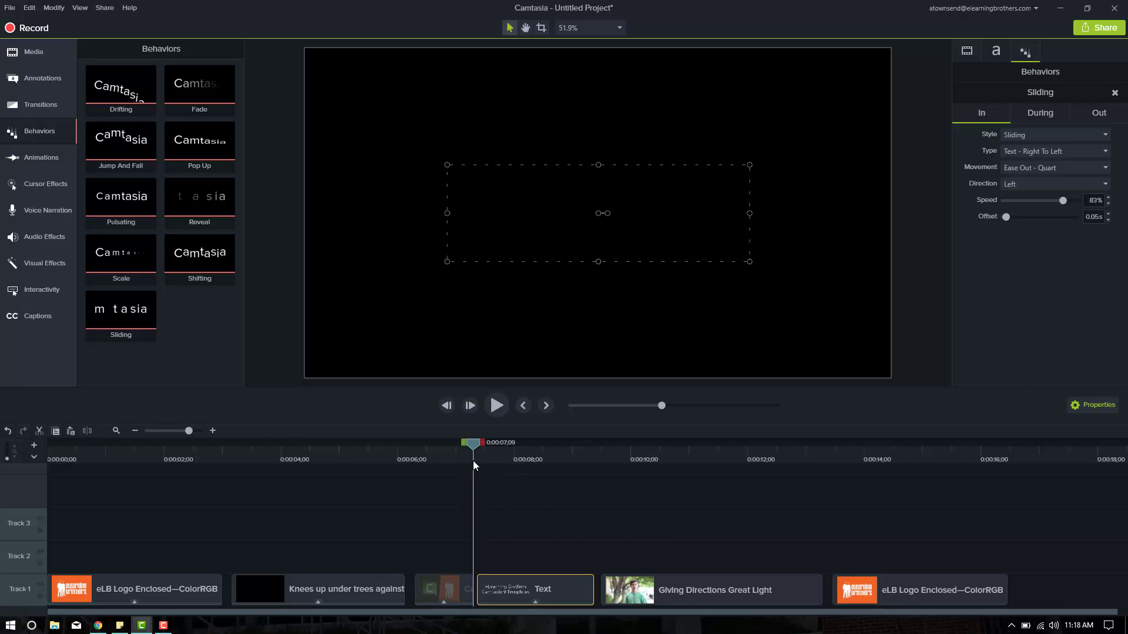
{"action": "key", "text": "space"}
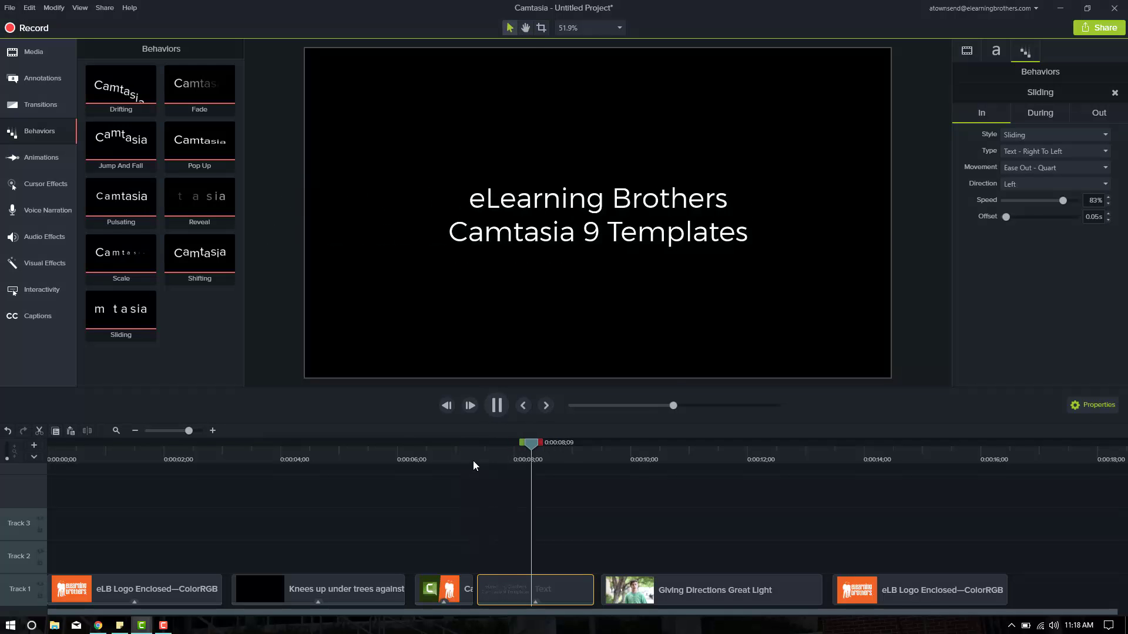
{"action": "left_click_drag", "start_coordinate": [474, 461], "coordinate": [530, 482]}
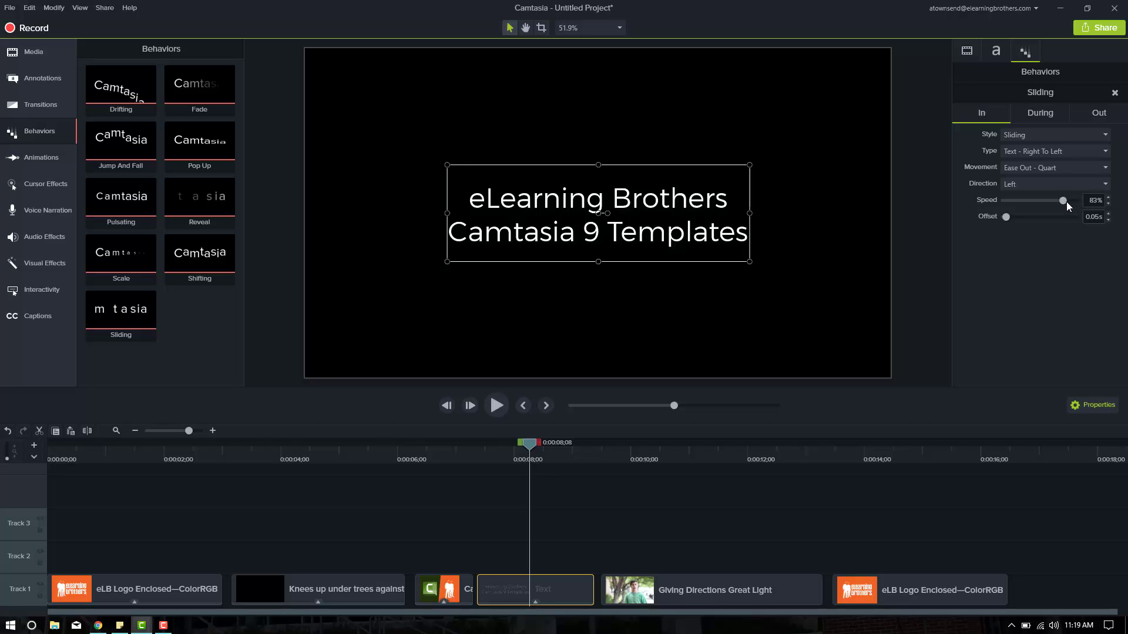
- Raise the title's entrance speed to 96% and replay the faster slide-in
{"action": "left_click_drag", "start_coordinate": [1068, 201], "coordinate": [1072, 203]}
{"action": "left_click", "coordinate": [479, 456]}
{"action": "key", "text": "space"}
{"action": "key", "text": "space"}
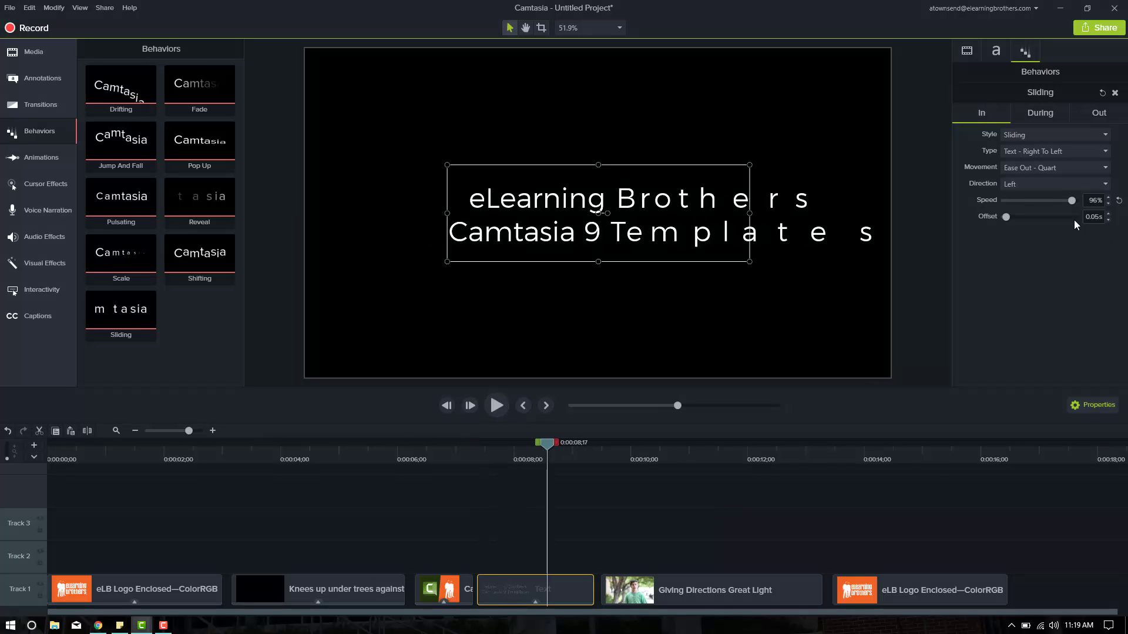
{"action": "left_click", "coordinate": [1027, 135]}
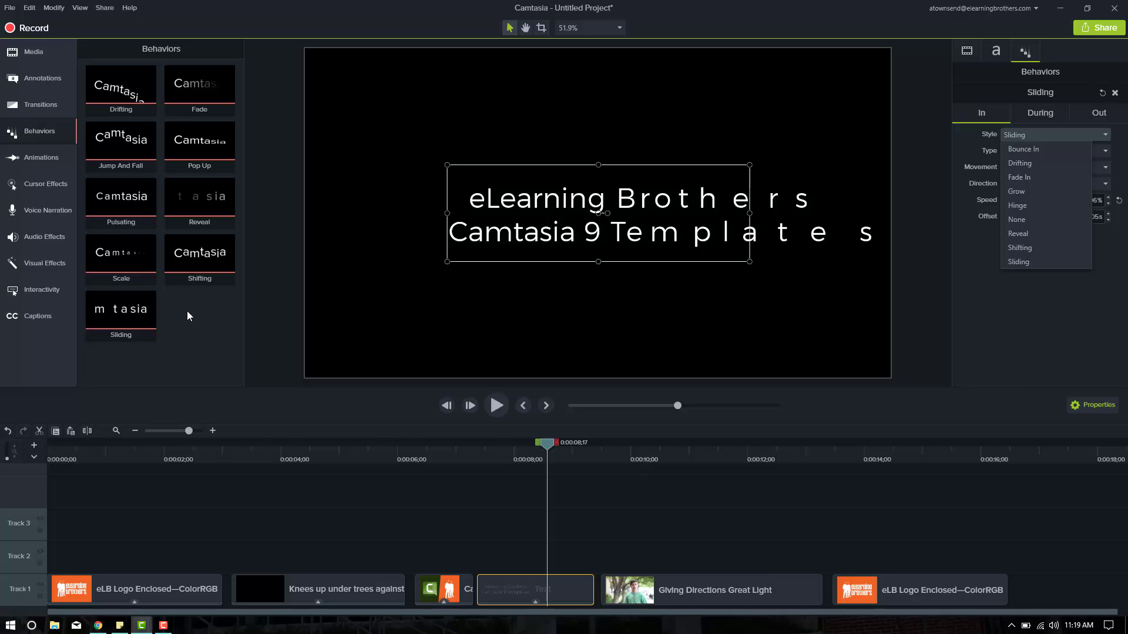
- Switch the title entrance to Bounce In from the Left and preview it twice
{"action": "left_click", "coordinate": [1019, 136]}
{"action": "left_click", "coordinate": [1031, 151]}
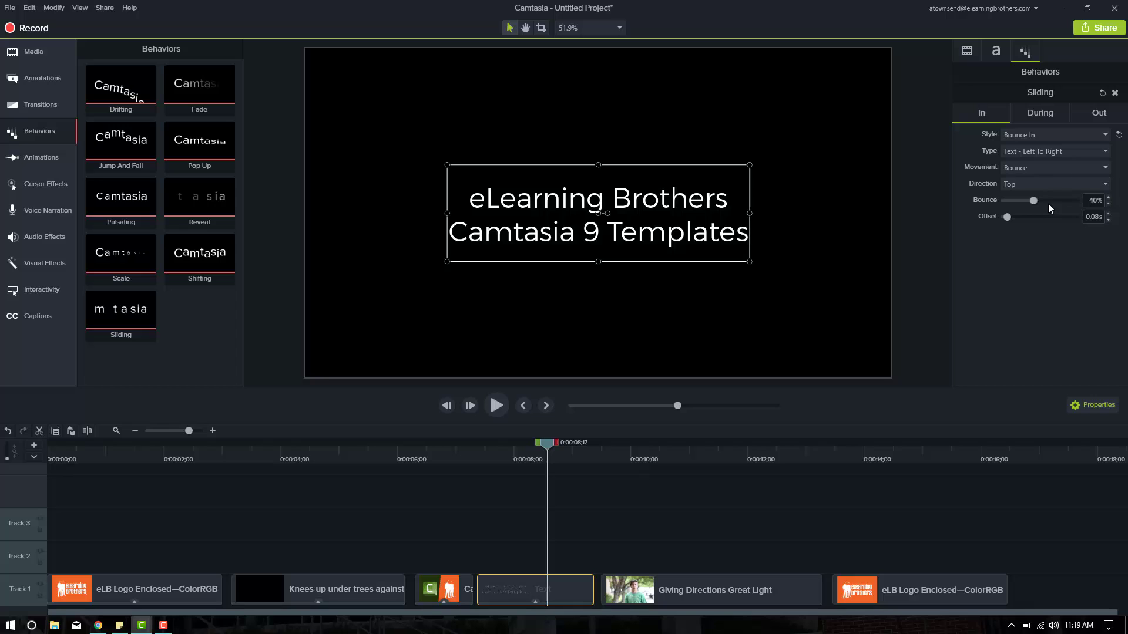
{"action": "left_click", "coordinate": [1035, 184]}
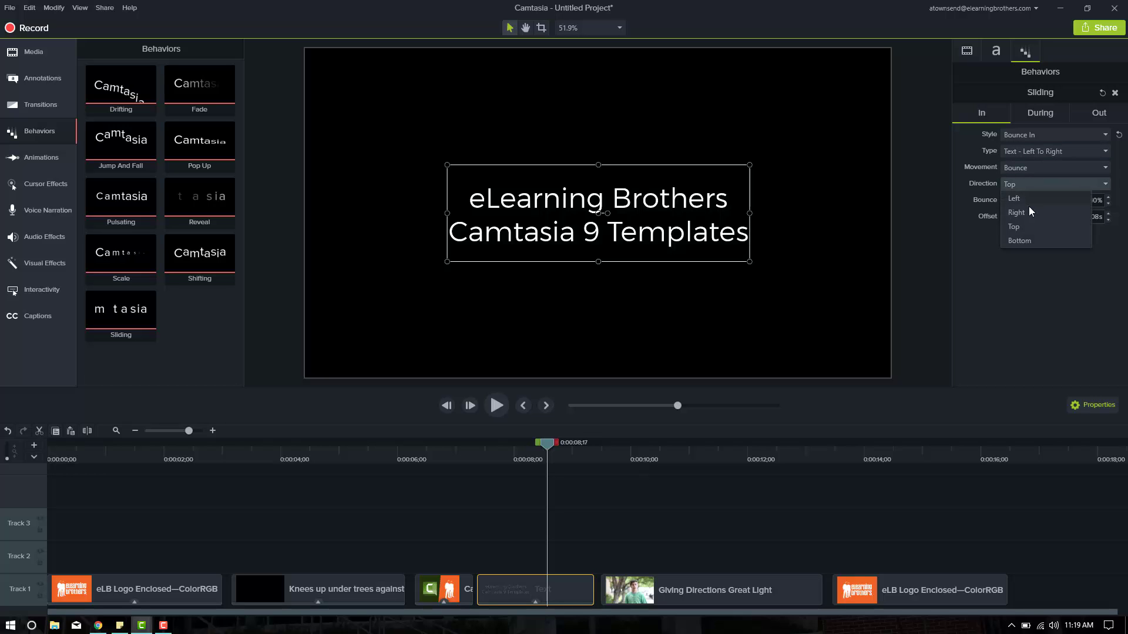
{"action": "left_click", "coordinate": [1019, 200]}
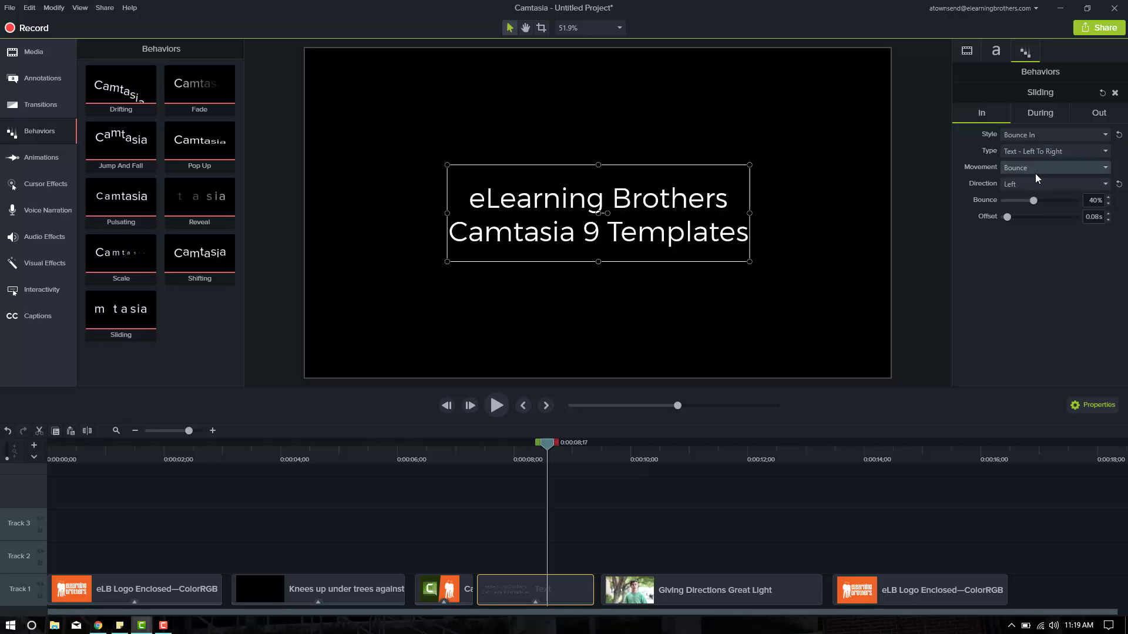
{"action": "left_click", "coordinate": [481, 461]}
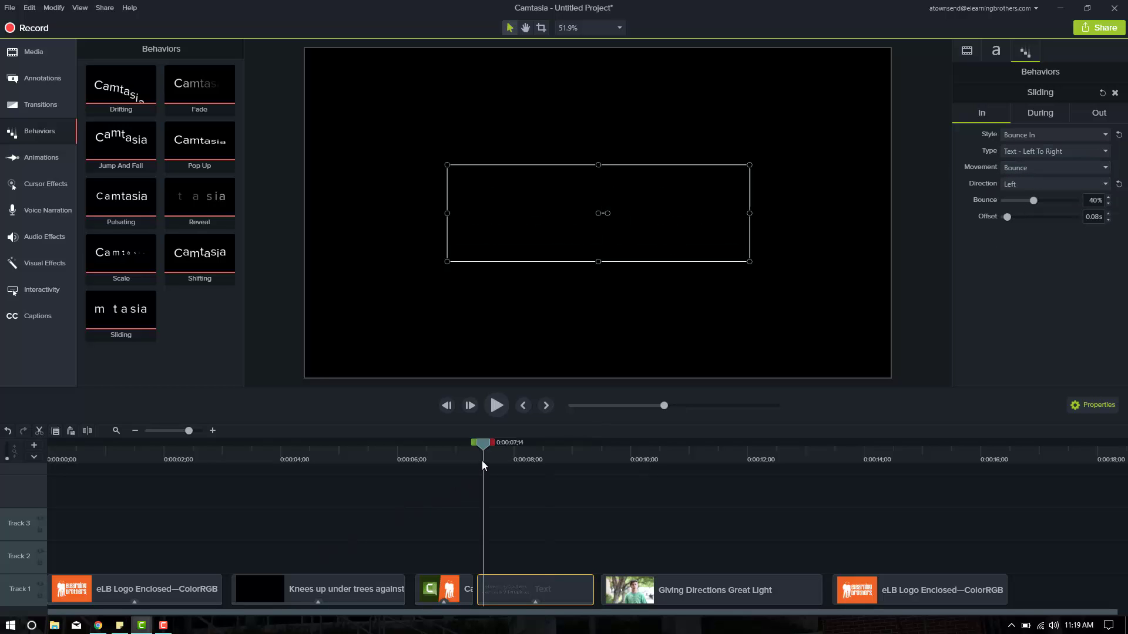
{"action": "key", "text": "space"}
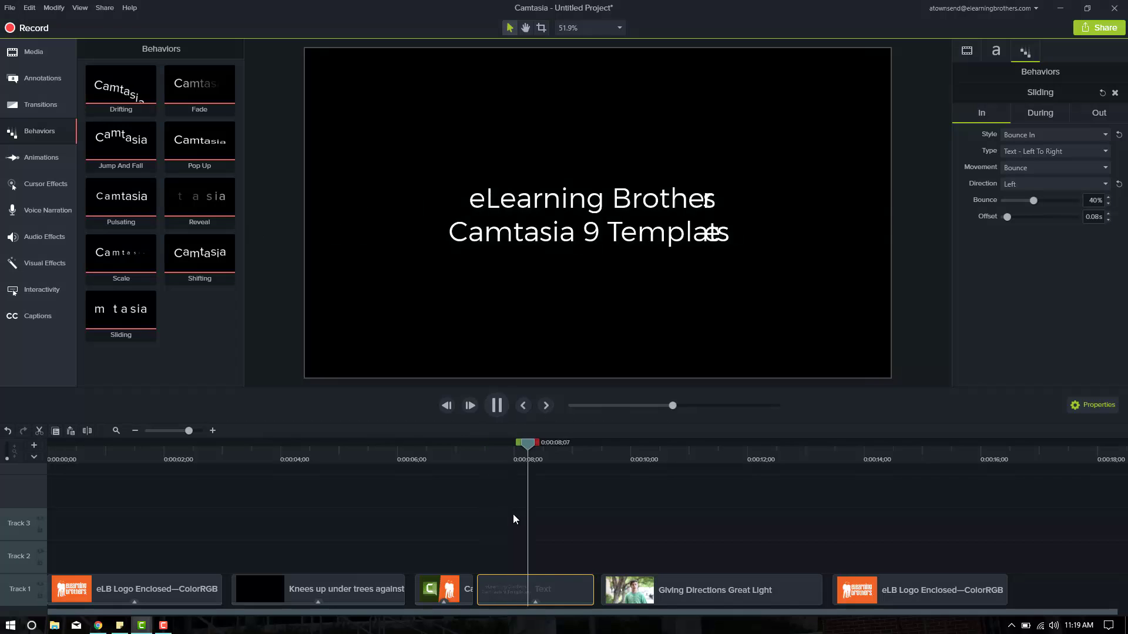
{"action": "key", "text": "space"}
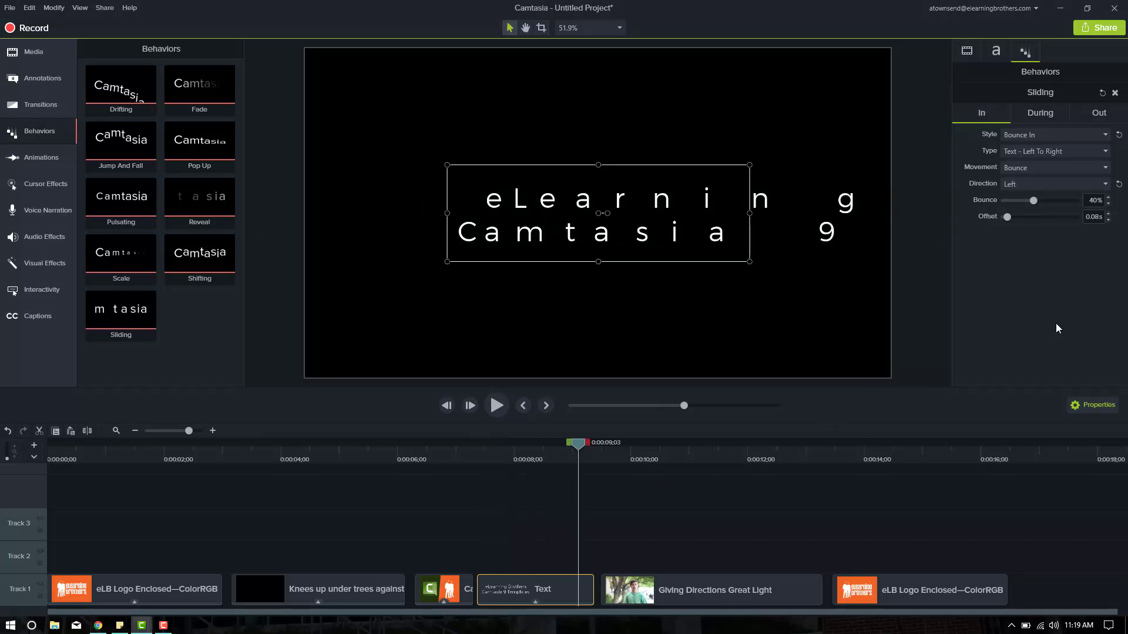
{"action": "left_click", "coordinate": [480, 461]}
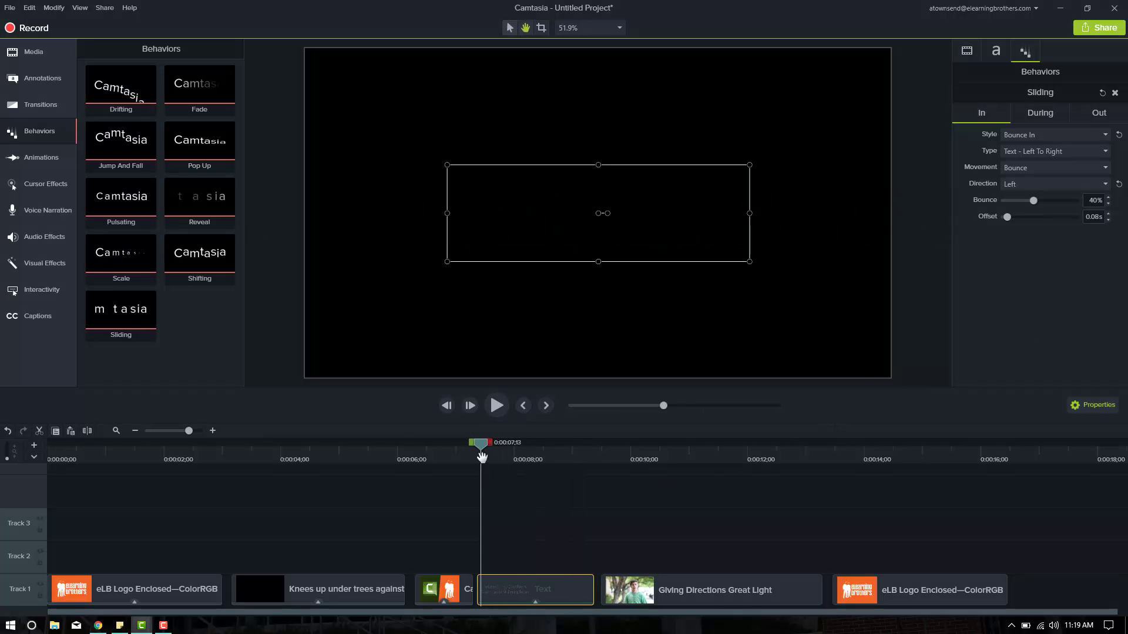
{"action": "key", "text": "space"}
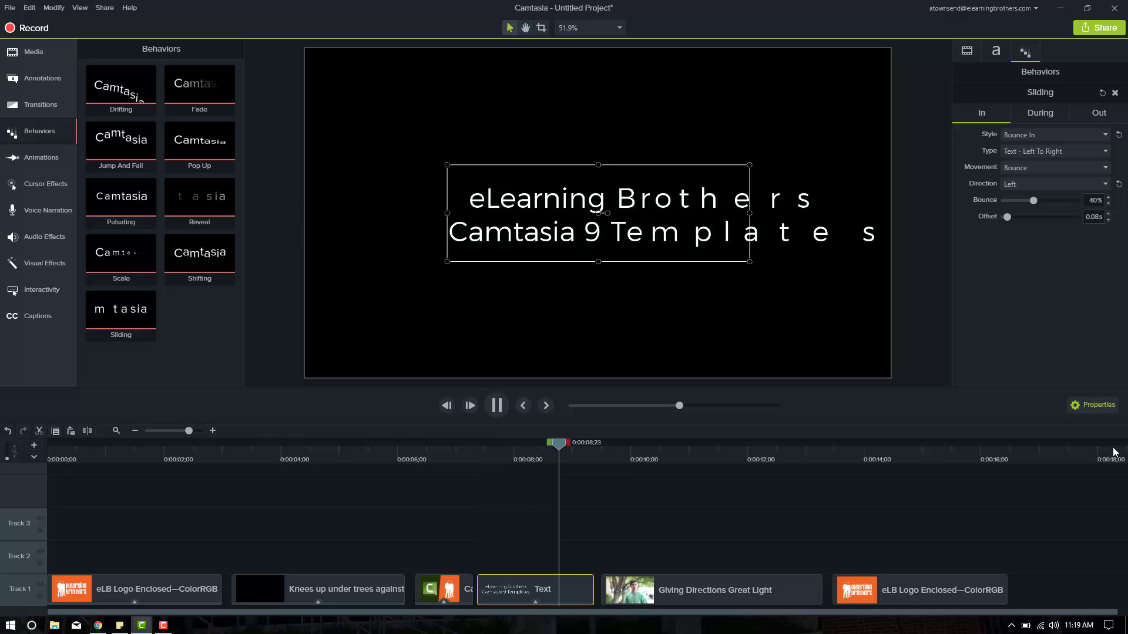
{"action": "key", "text": "space"}
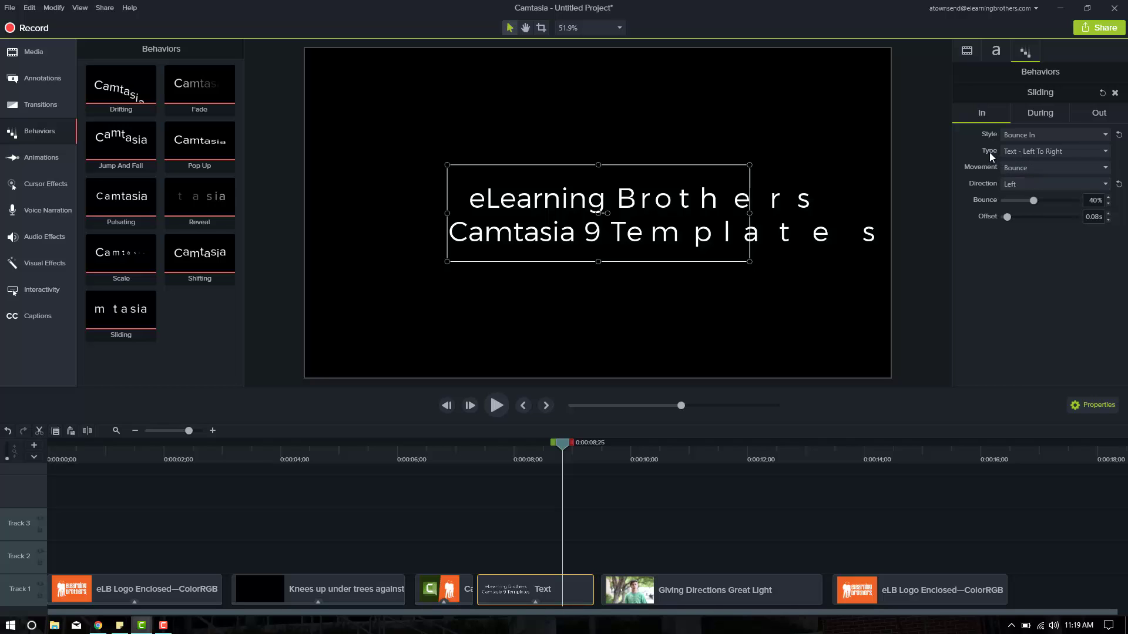
- Change the bounce entrance Type from Text - Left To Right to Object and preview it
{"action": "left_click", "coordinate": [1084, 151]}
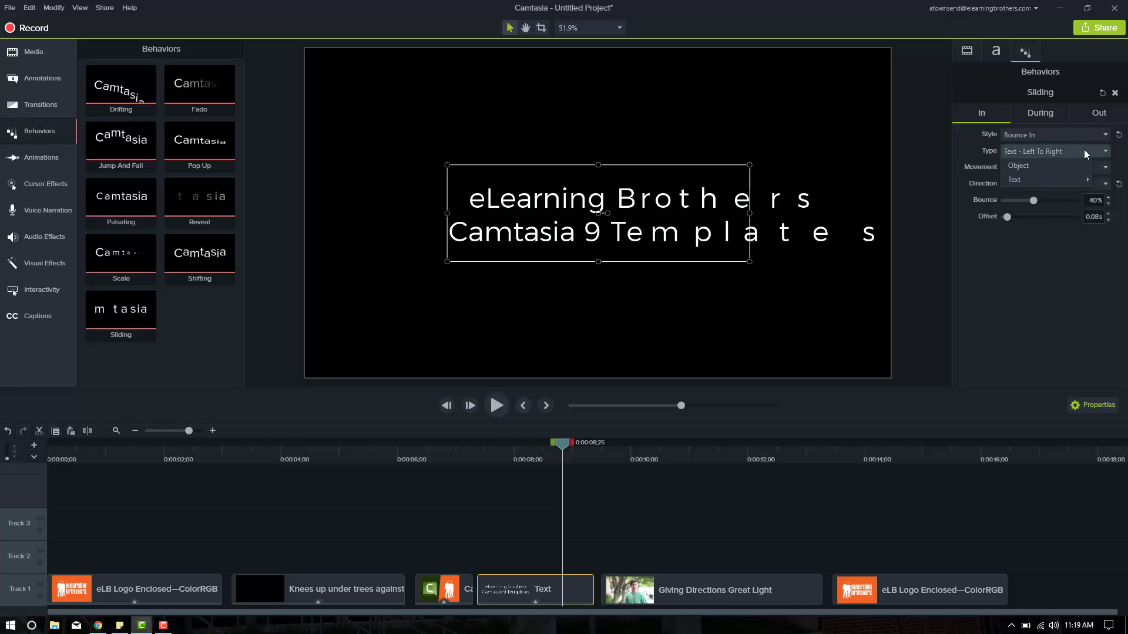
{"action": "left_click", "coordinate": [1024, 165]}
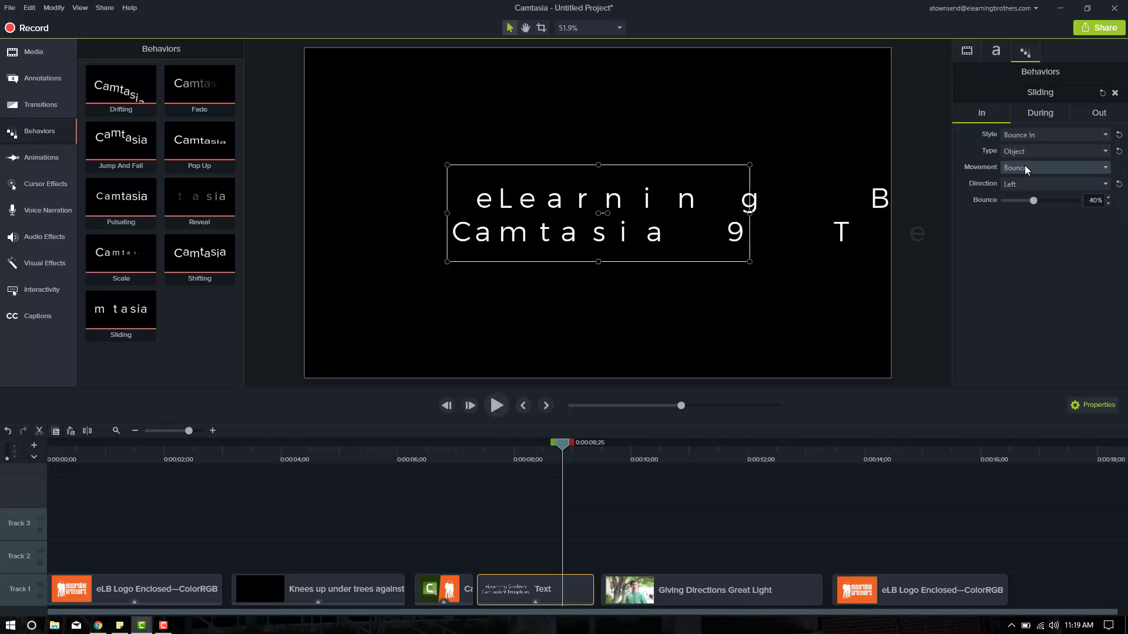
{"action": "left_click", "coordinate": [475, 464]}
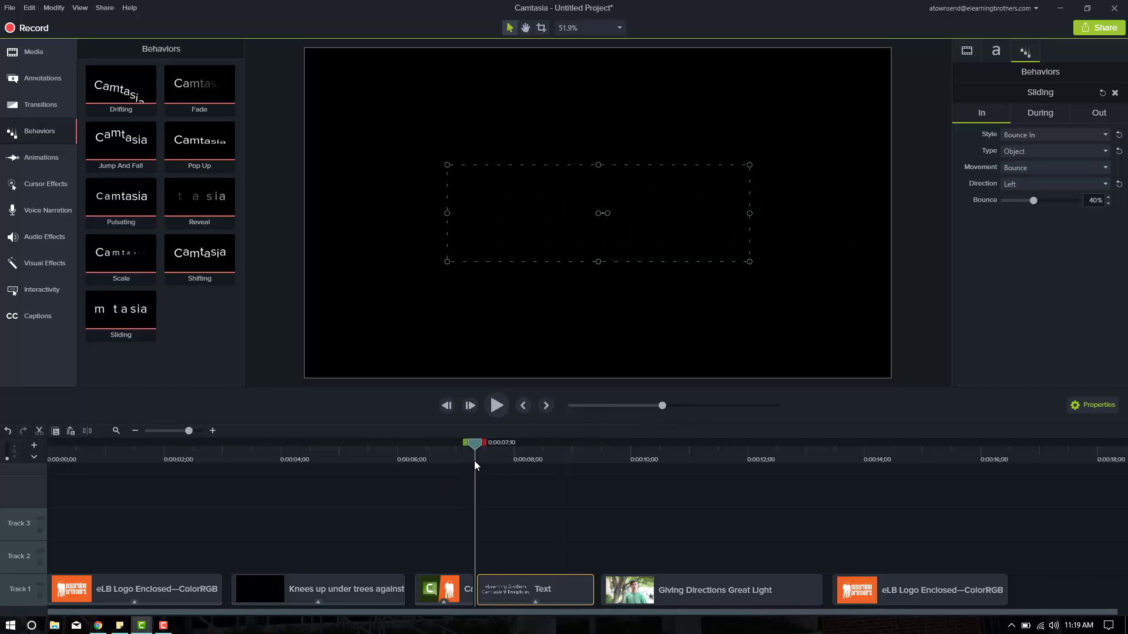
{"action": "key", "text": "space"}
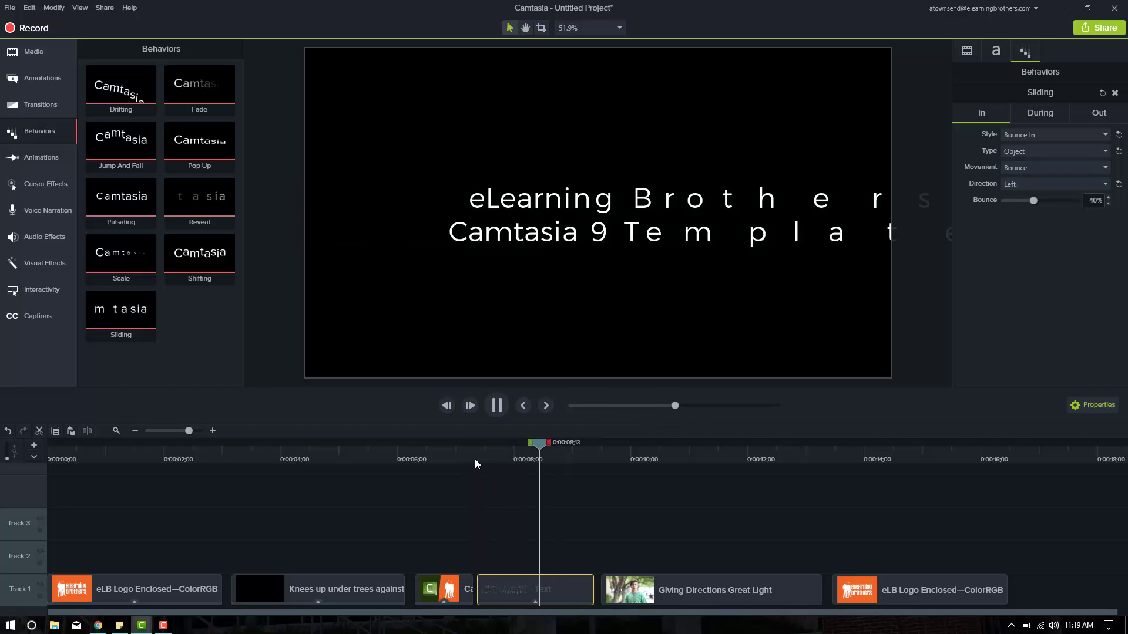
{"action": "left_click", "coordinate": [477, 459]}
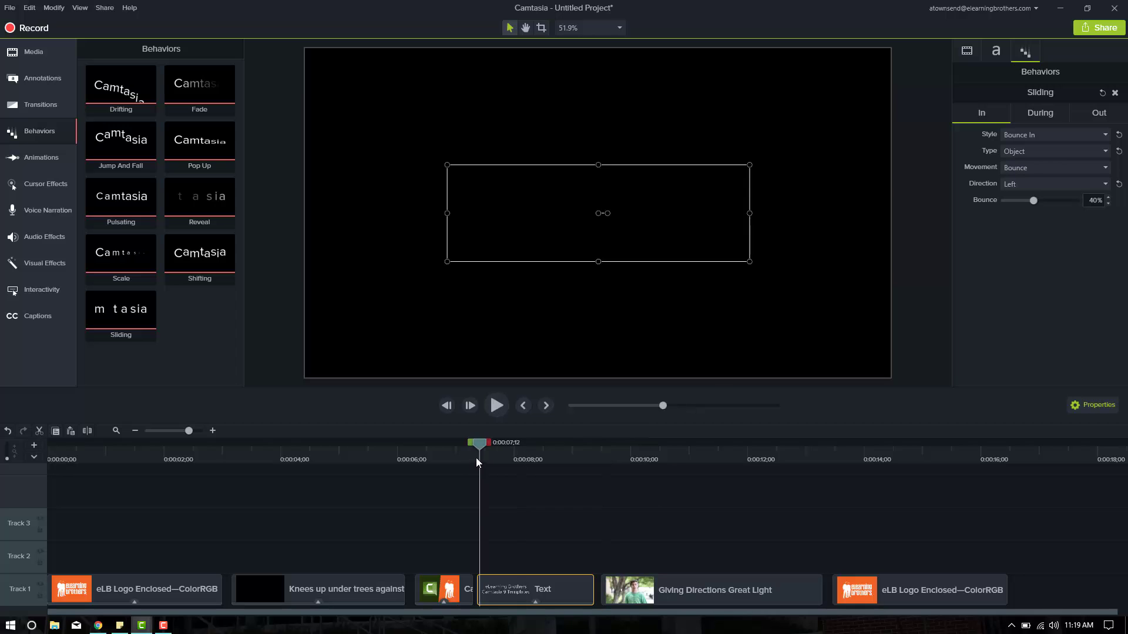
{"action": "key", "text": "space"}
{"action": "key", "text": "space"}
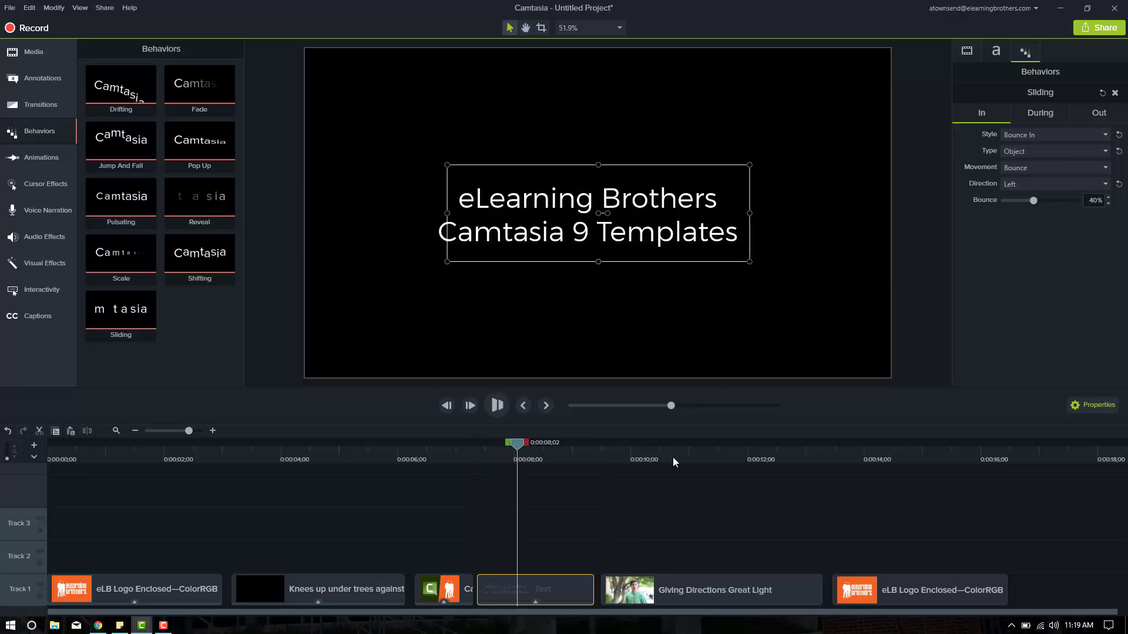
- Set the title's During animation style to None
{"action": "left_click", "coordinate": [1040, 113]}
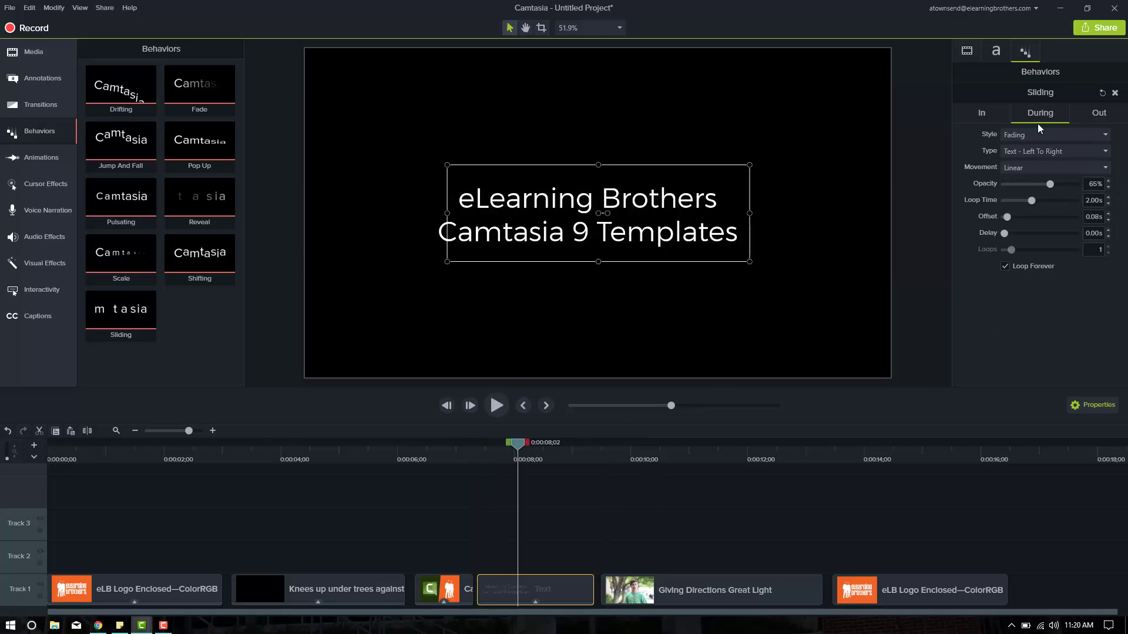
{"action": "mouse_move", "coordinate": [518, 446]}
{"action": "left_mouse_down"}
{"action": "mouse_move", "coordinate": [542, 451]}
{"action": "mouse_move", "coordinate": [511, 451]}
{"action": "mouse_move", "coordinate": [523, 451]}
{"action": "left_mouse_up"}
{"action": "left_click", "coordinate": [1013, 135]}
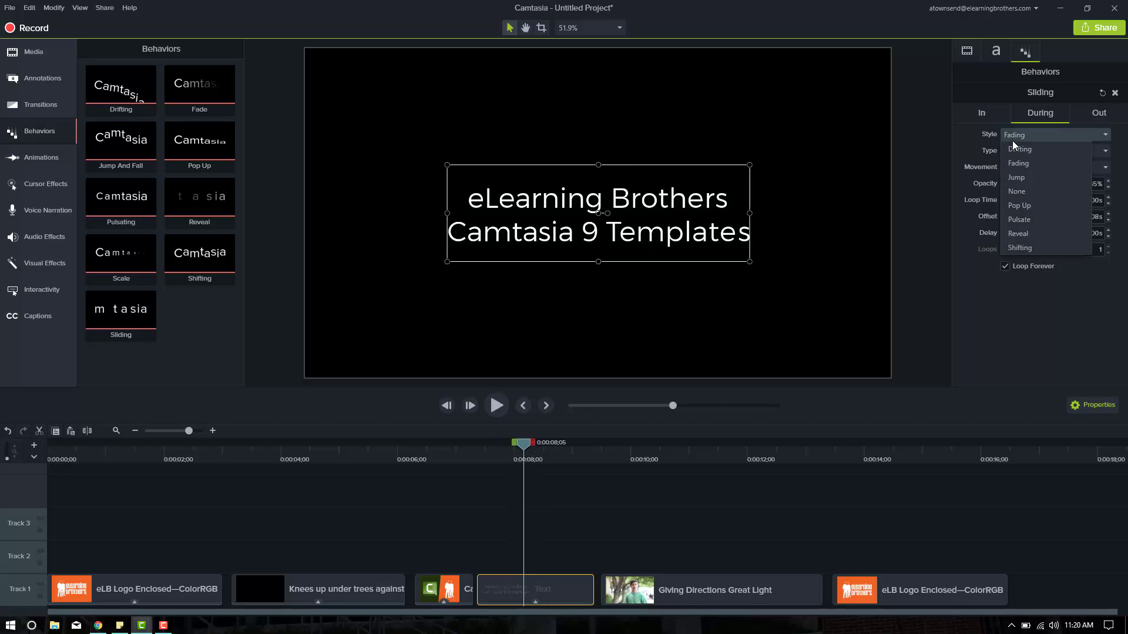
{"action": "left_click", "coordinate": [1022, 189]}
- Make the title's Sliding exit move as a whole Object and preview the entrance and exit
{"action": "left_click", "coordinate": [1099, 113]}
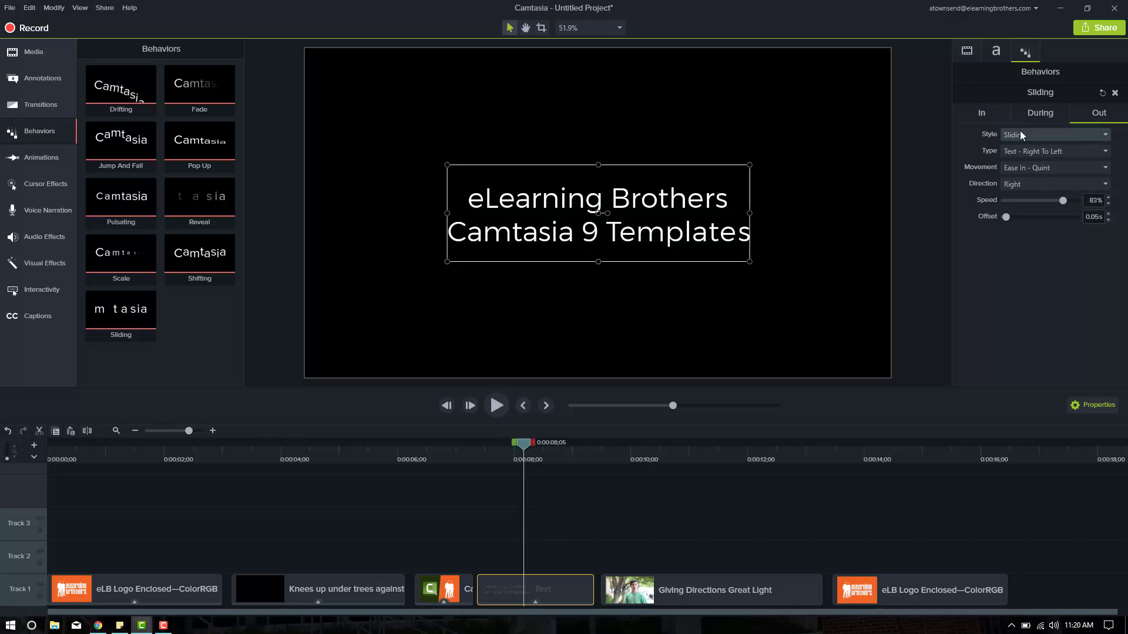
{"action": "left_click", "coordinate": [984, 114]}
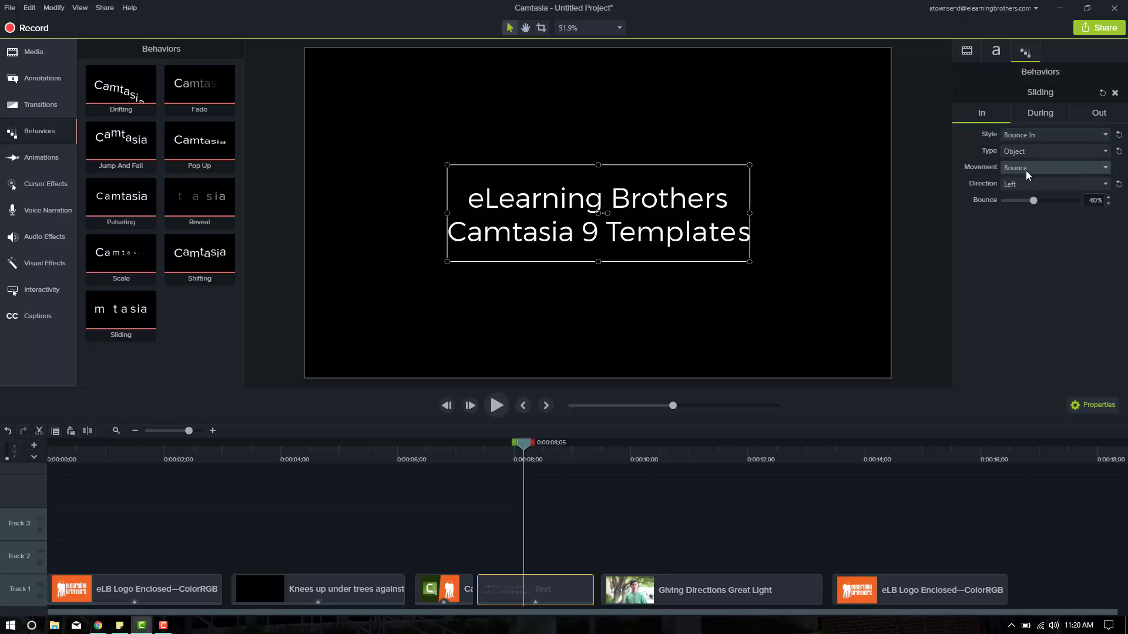
{"action": "left_click", "coordinate": [1095, 111]}
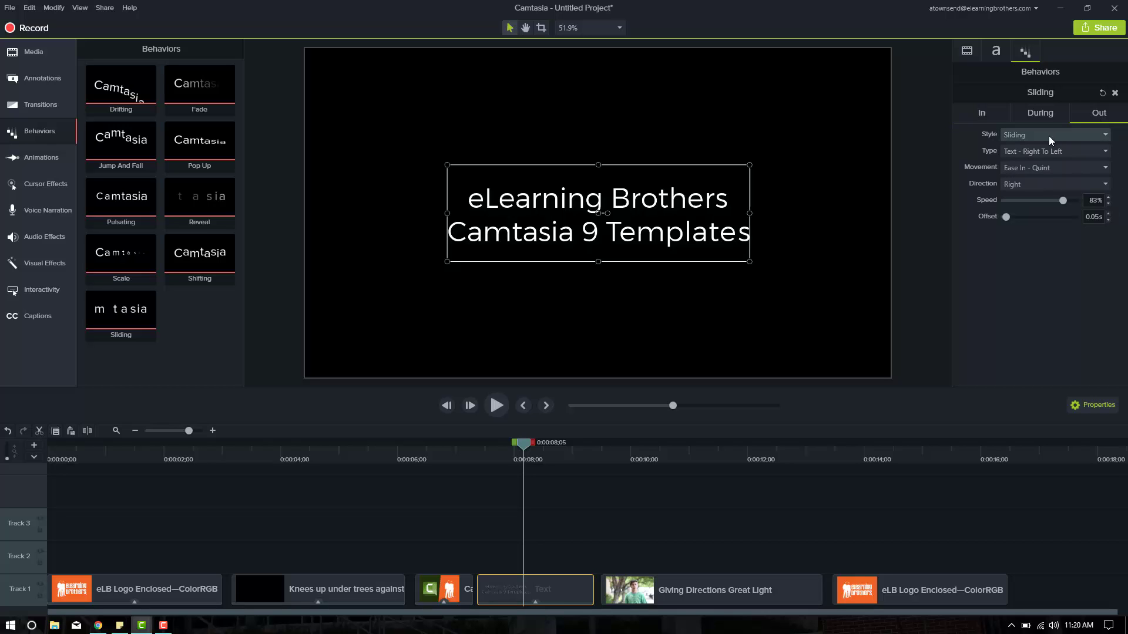
{"action": "left_click", "coordinate": [1052, 150]}
{"action": "left_click", "coordinate": [1023, 166]}
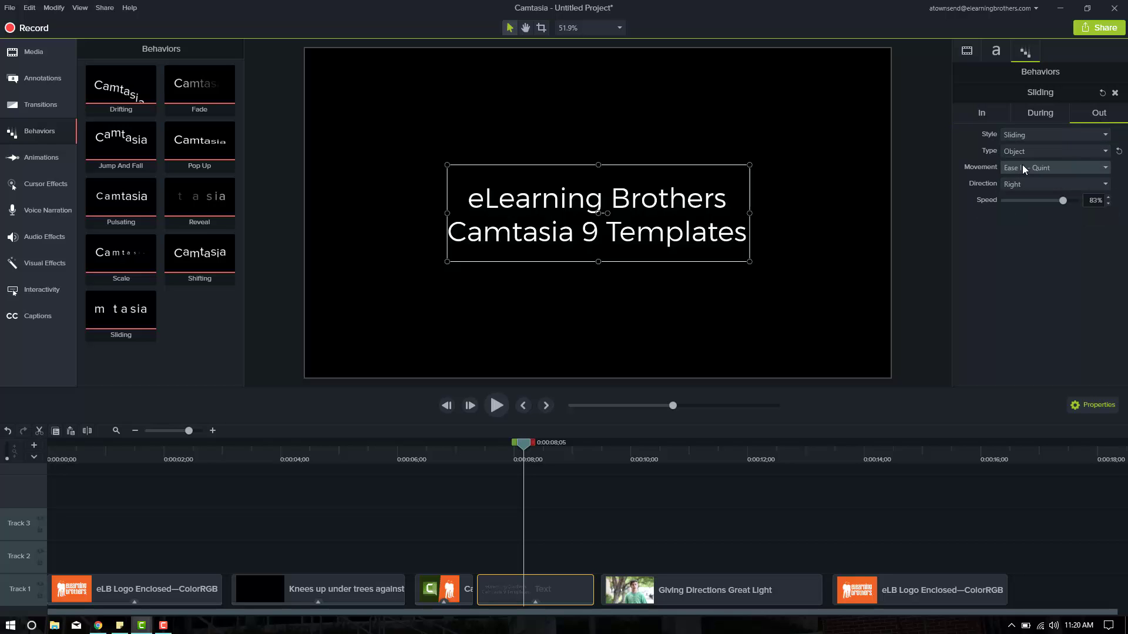
{"action": "left_click", "coordinate": [484, 456]}
{"action": "key", "text": "space"}
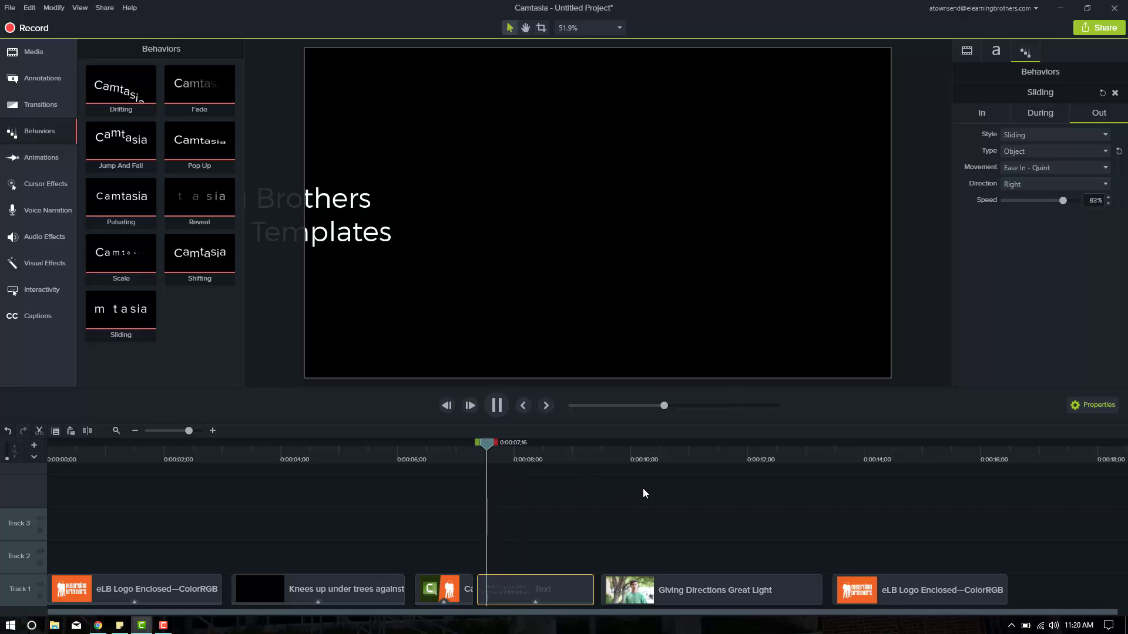
{"action": "key", "text": "space"}
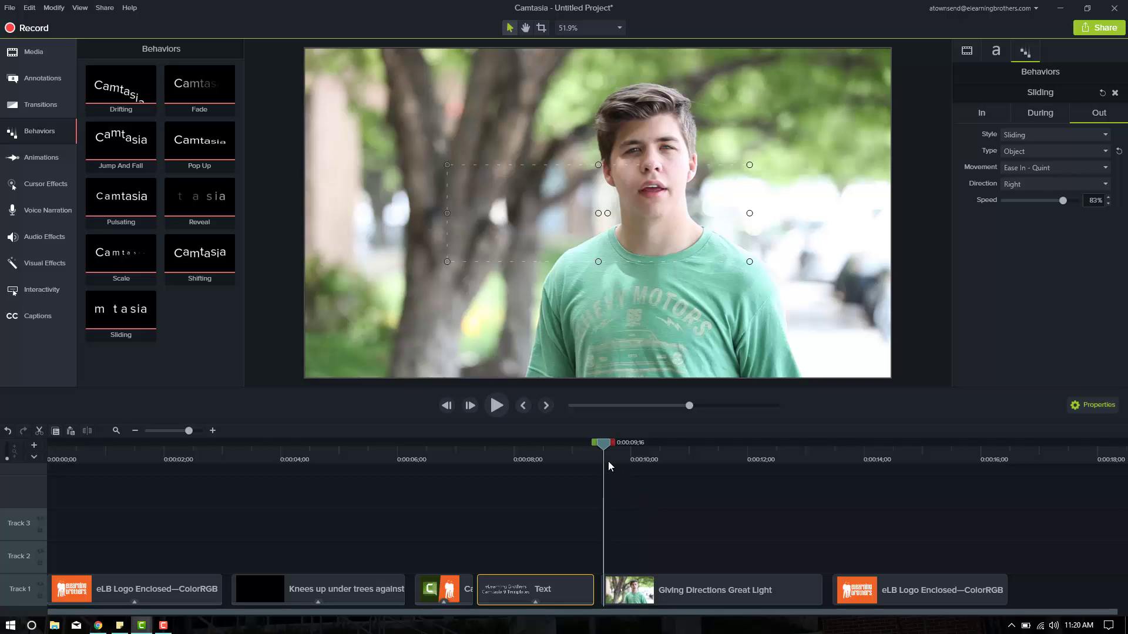
- Scale the Giving Directions Great Light clip to 90% and give it a white Border, thickness 10
{"action": "left_click_drag", "start_coordinate": [605, 442], "coordinate": [633, 443]}
{"action": "left_click", "coordinate": [678, 589]}
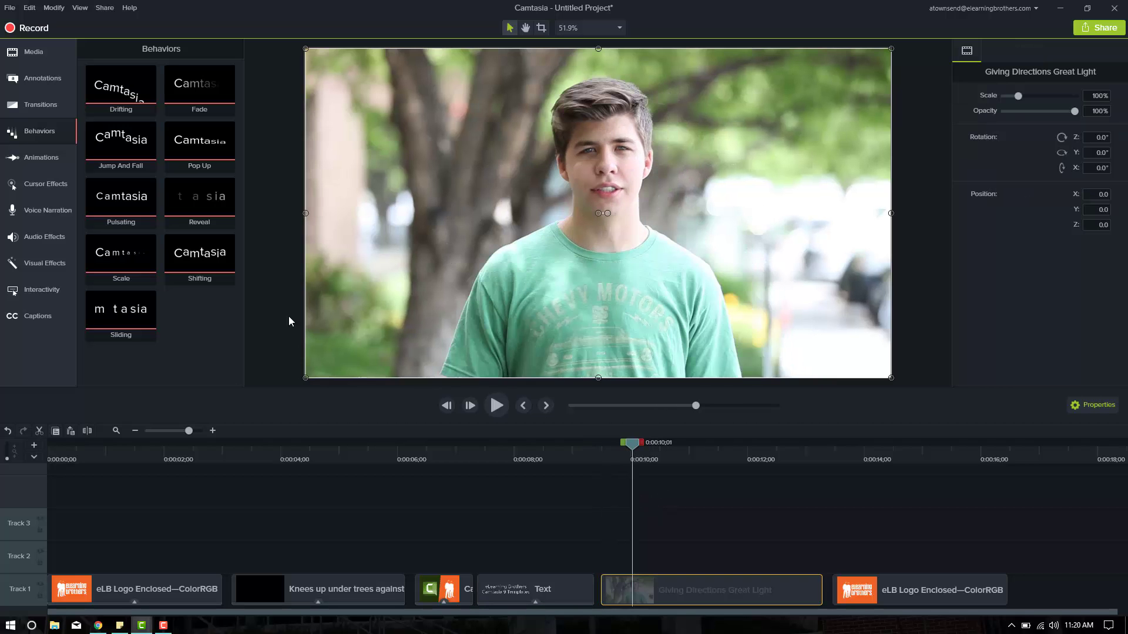
{"action": "left_click", "coordinate": [44, 263]}
{"action": "left_click_drag", "start_coordinate": [209, 92], "coordinate": [352, 230]}
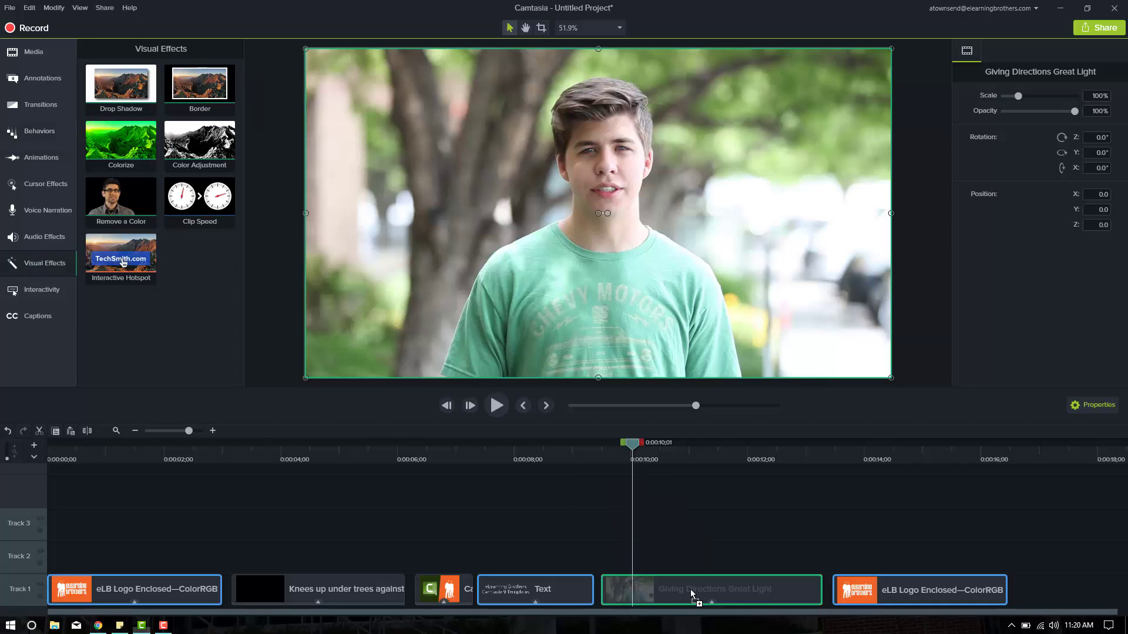
{"action": "left_click", "coordinate": [1096, 95]}
{"action": "type", "text": "90"}
{"action": "key", "text": "Return"}
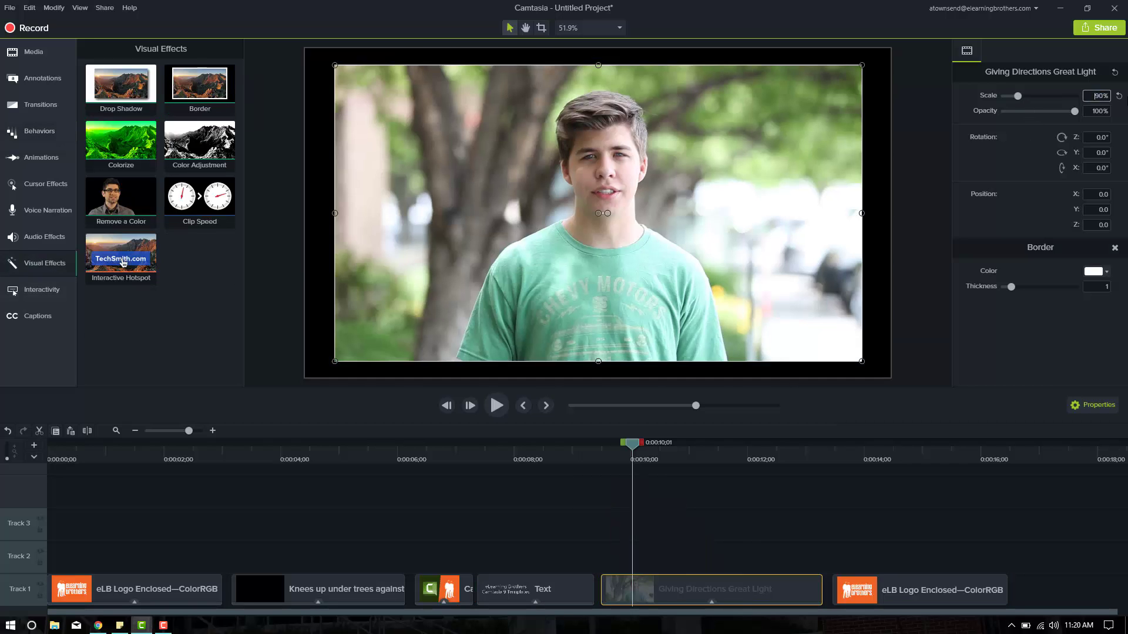
{"action": "left_click_drag", "start_coordinate": [1035, 290], "coordinate": [1094, 301]}
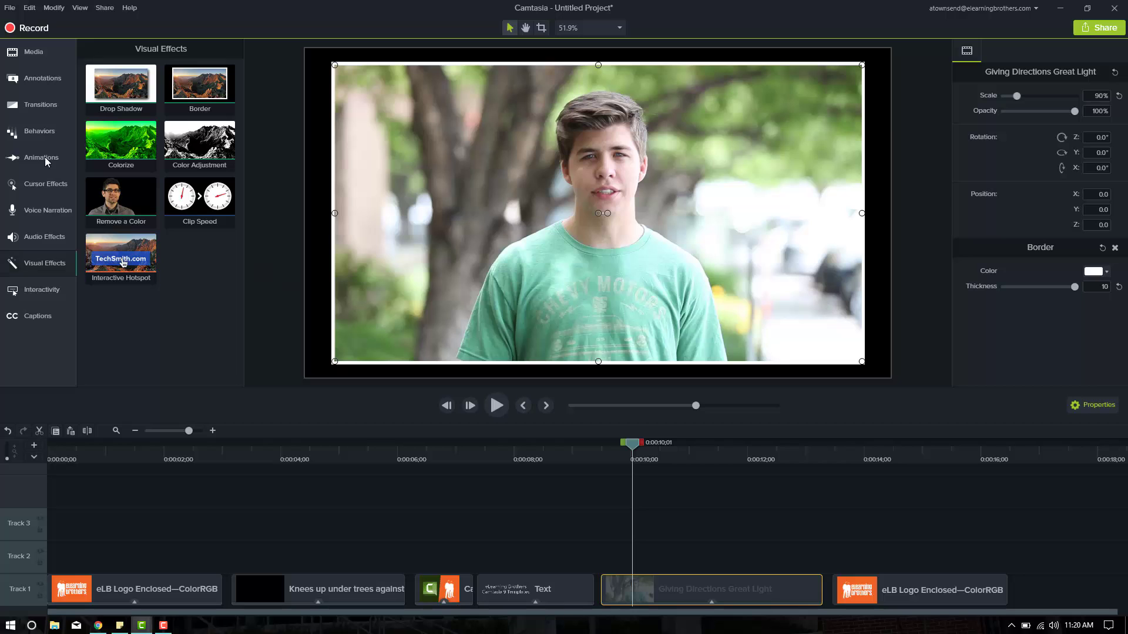
{"action": "left_click", "coordinate": [40, 130]}
- Apply Sliding to the Giving Directions clip and preview its entrance
{"action": "left_click_drag", "start_coordinate": [121, 311], "coordinate": [671, 577]}
{"action": "left_click_drag", "start_coordinate": [613, 460], "coordinate": [569, 470]}
{"action": "key", "text": "space"}
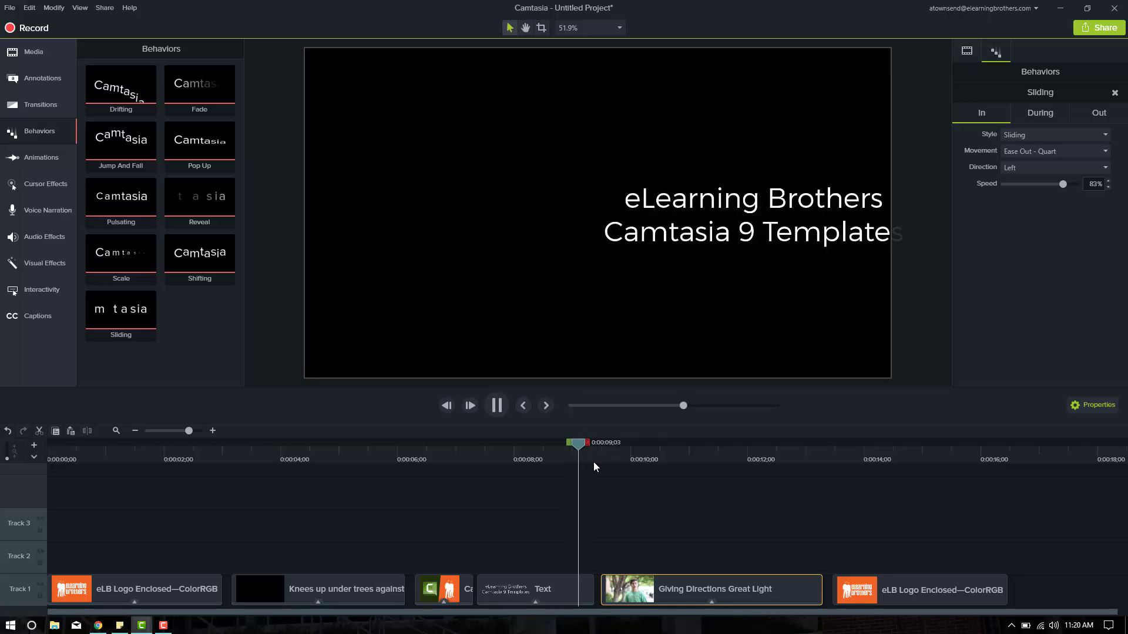
{"action": "key", "text": "space"}
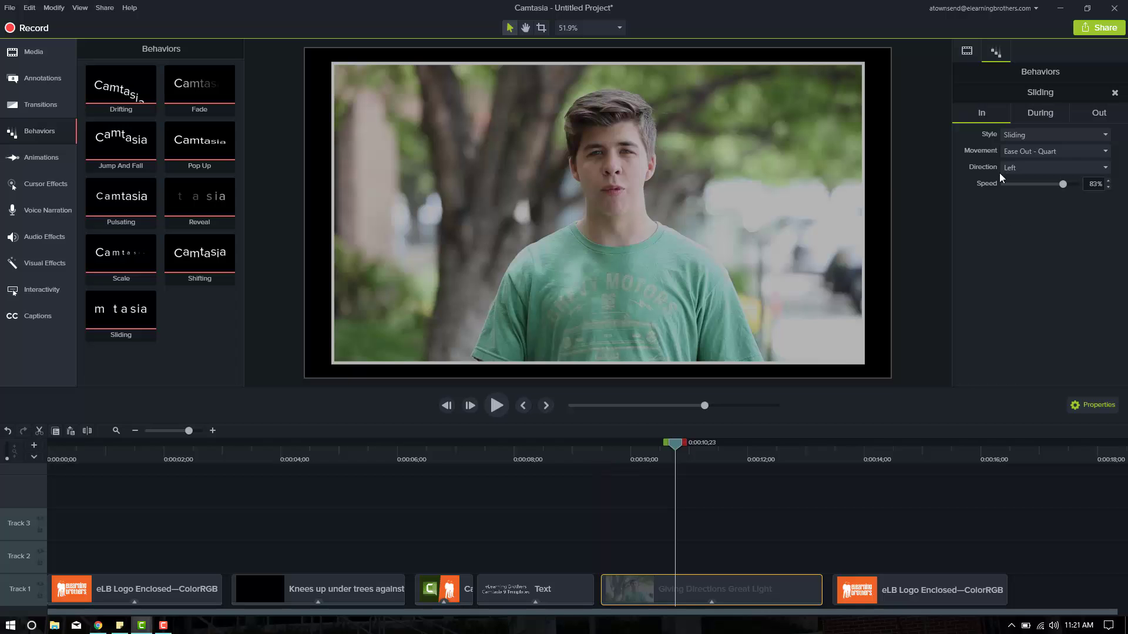
- Set the clip's During motion style to None
{"action": "left_click", "coordinate": [1028, 119]}
{"action": "left_click", "coordinate": [1042, 134]}
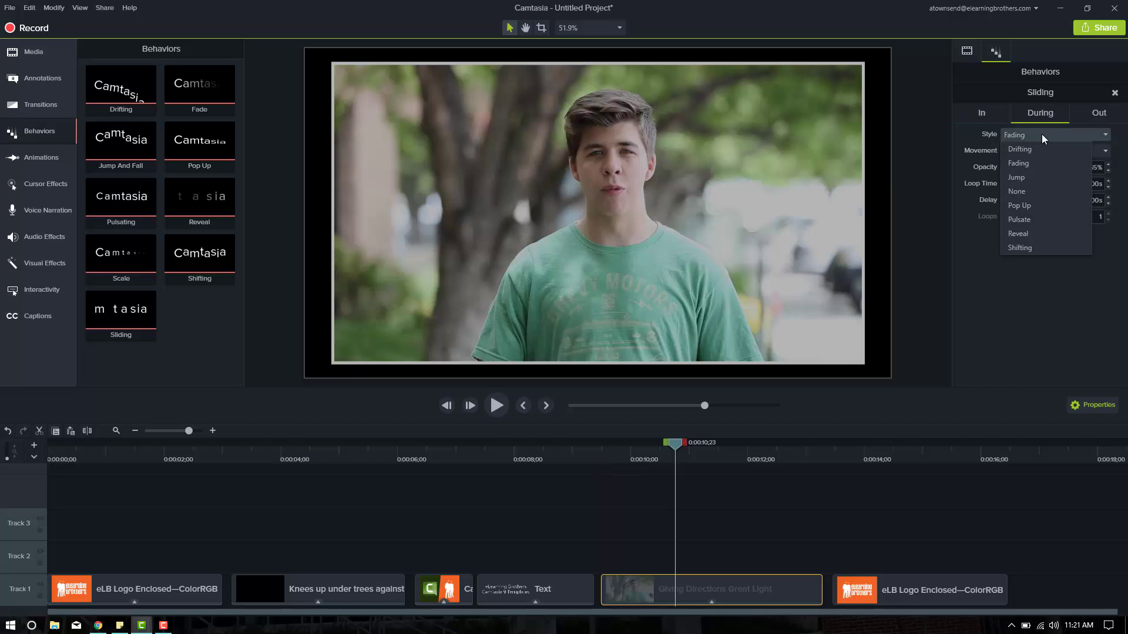
{"action": "left_click", "coordinate": [1042, 190]}
{"action": "left_click", "coordinate": [590, 459]}
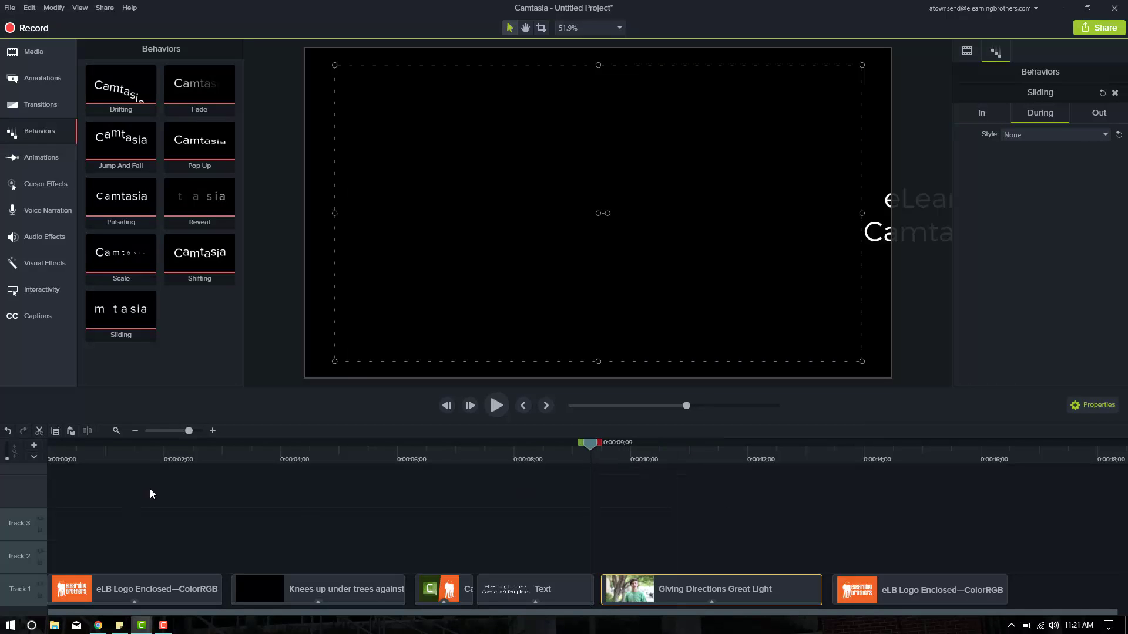
- Shift the Knees up clip left to the playhead so it overlaps the opening logo's exit
{"action": "left_click_drag", "start_coordinate": [201, 461], "coordinate": [225, 466]}
{"action": "left_click_drag", "start_coordinate": [284, 594], "coordinate": [279, 595]}
{"action": "left_click", "coordinate": [203, 459]}
{"action": "left_click_drag", "start_coordinate": [195, 448], "coordinate": [385, 461]}
- Pull the Camtasia logo clip left, raise it to Track 2, and preview the overlap
{"action": "left_click_drag", "start_coordinate": [438, 589], "coordinate": [419, 589]}
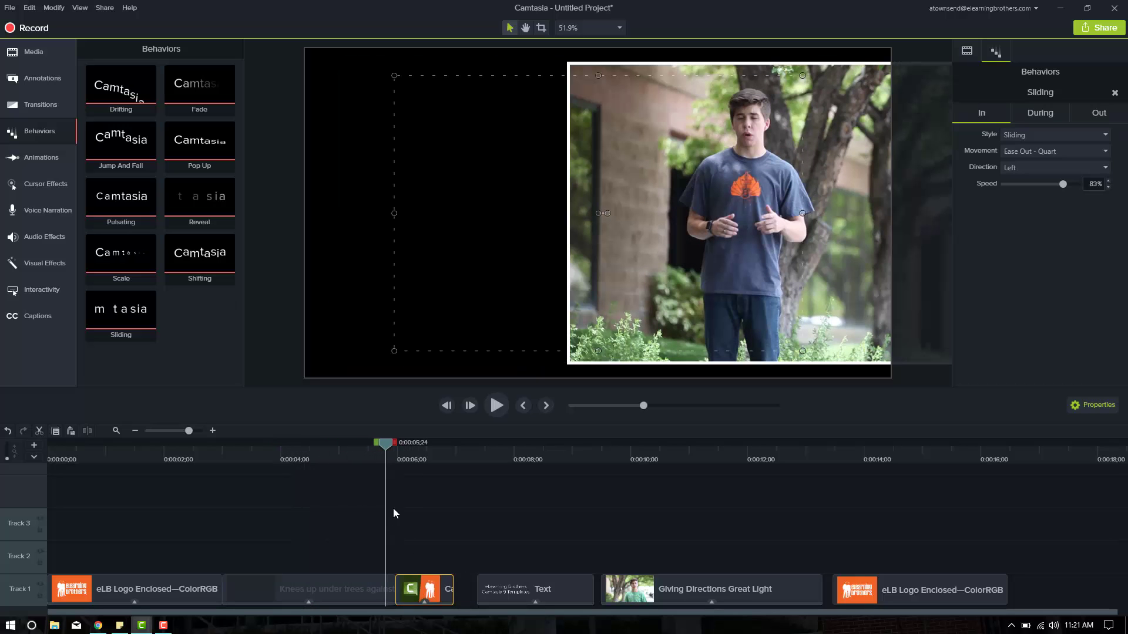
{"action": "key", "text": "space"}
{"action": "key", "text": "space"}
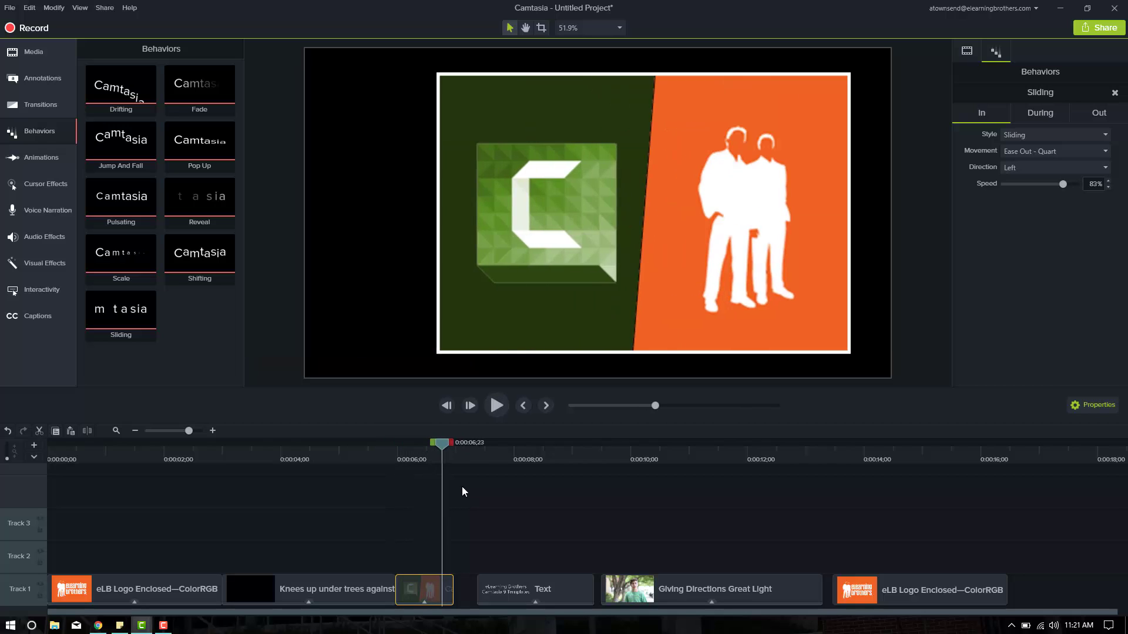
{"action": "mouse_move", "coordinate": [399, 457]}
{"action": "left_mouse_down"}
{"action": "mouse_move", "coordinate": [363, 461]}
{"action": "mouse_move", "coordinate": [388, 471]}
{"action": "left_mouse_up"}
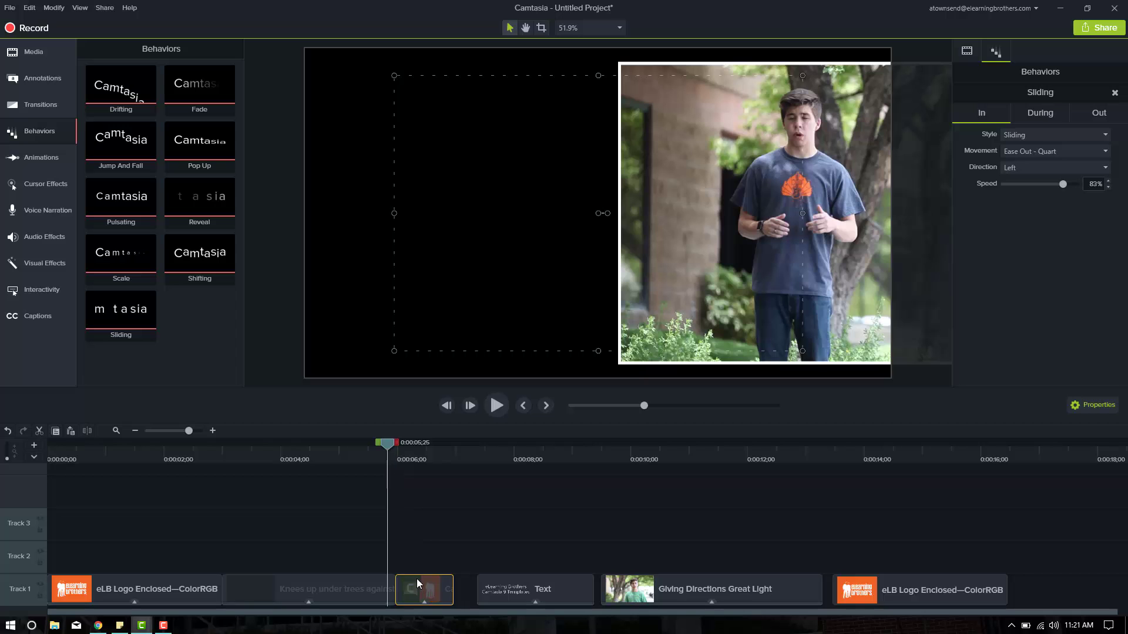
{"action": "left_click_drag", "start_coordinate": [415, 576], "coordinate": [408, 561]}
{"action": "left_click", "coordinate": [390, 444]}
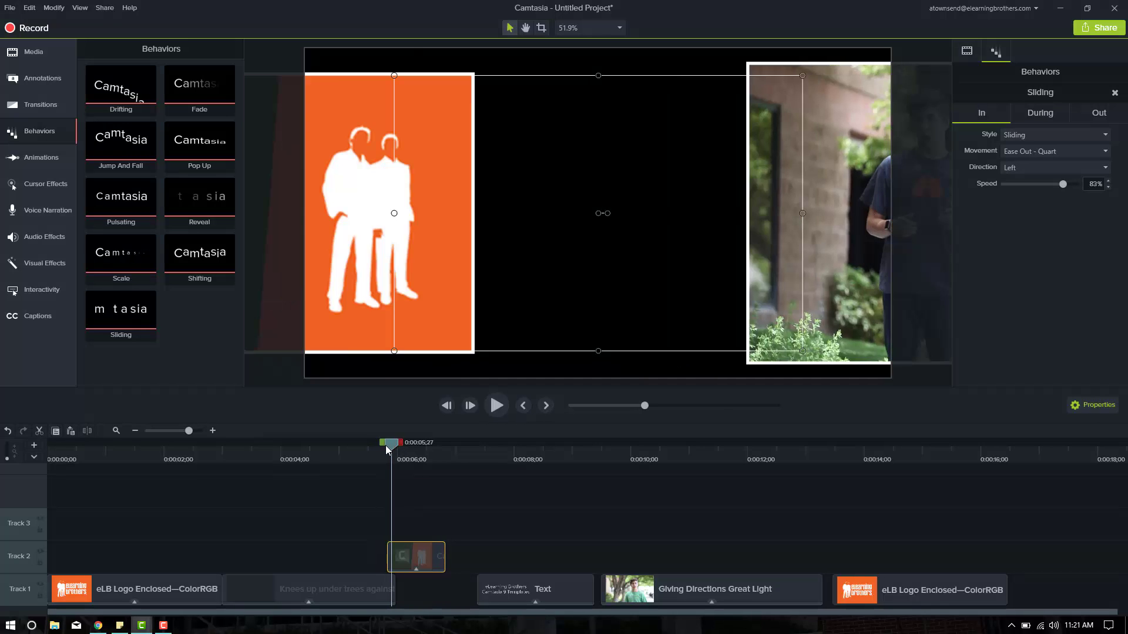
{"action": "left_click_drag", "start_coordinate": [383, 451], "coordinate": [355, 449]}
{"action": "key", "text": "space"}
{"action": "key", "text": "space"}
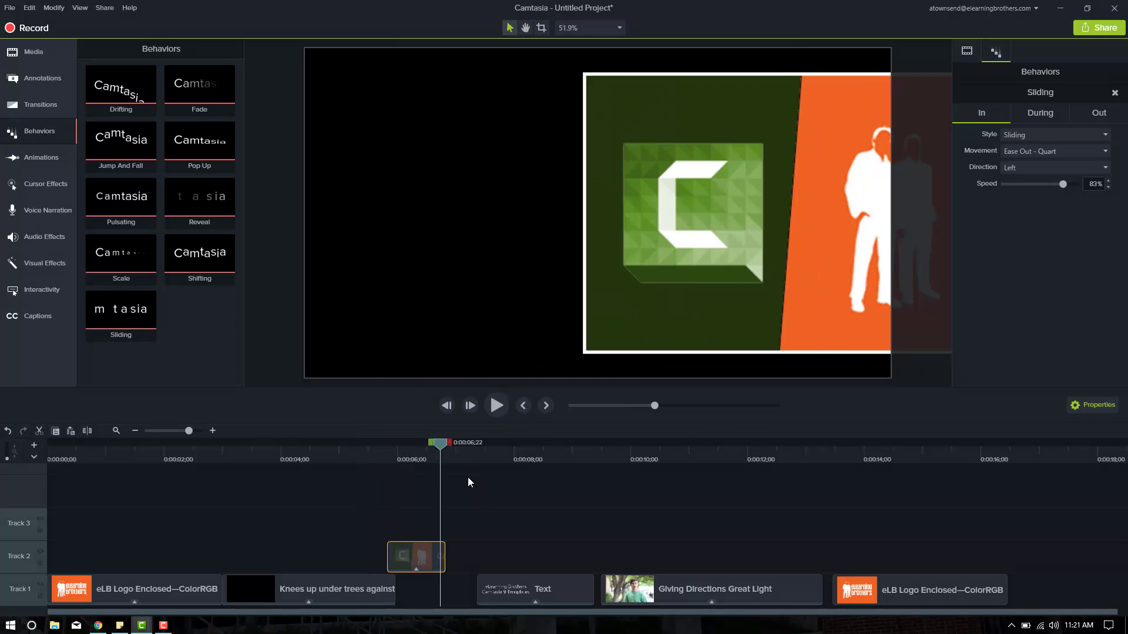
{"action": "left_click_drag", "start_coordinate": [443, 446], "coordinate": [442, 446]}
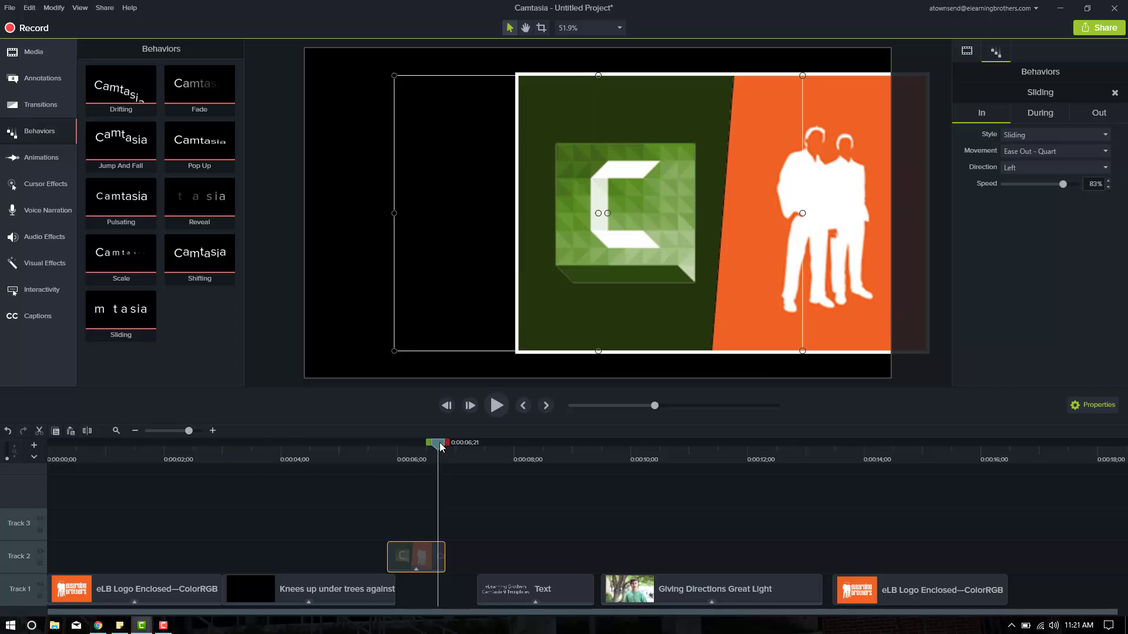
- Slide the Text clip left to the playhead, then raise the Giving Directions clip to Track 2
{"action": "left_click_drag", "start_coordinate": [509, 584], "coordinate": [467, 590]}
{"action": "left_click", "coordinate": [411, 457]}
{"action": "key", "text": "space"}
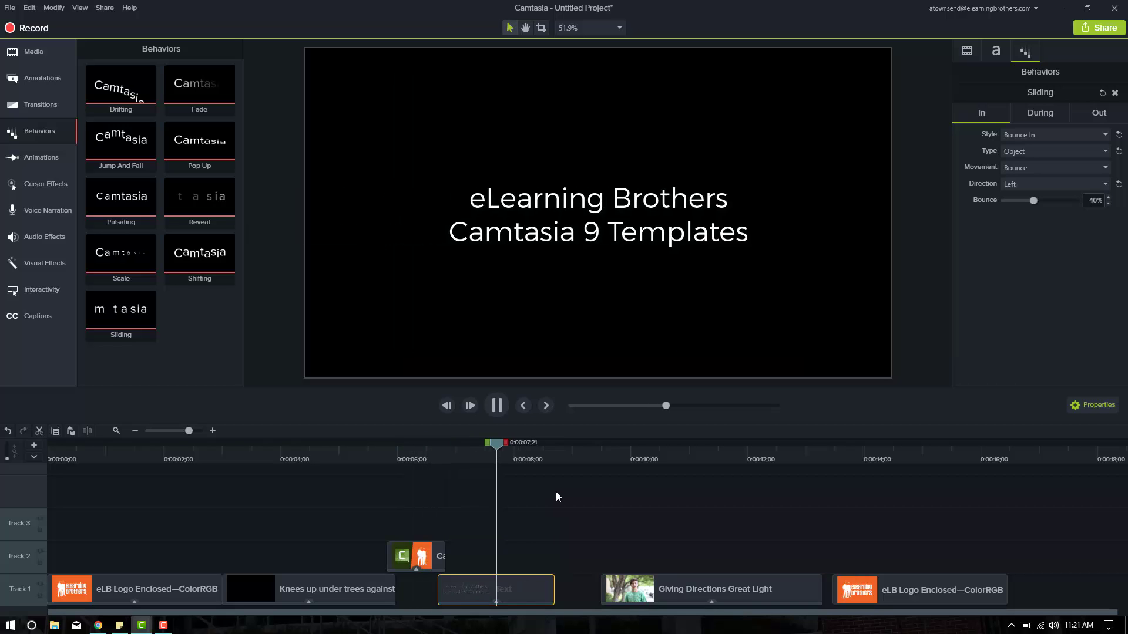
{"action": "left_click_drag", "start_coordinate": [640, 593], "coordinate": [566, 559]}
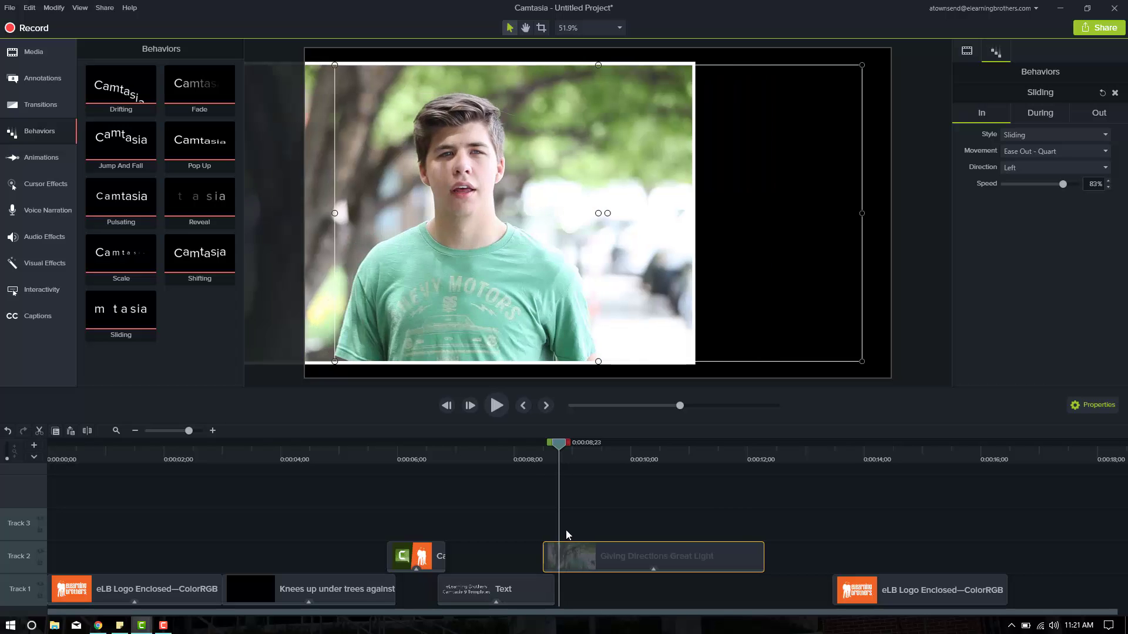
{"action": "key", "text": "space"}
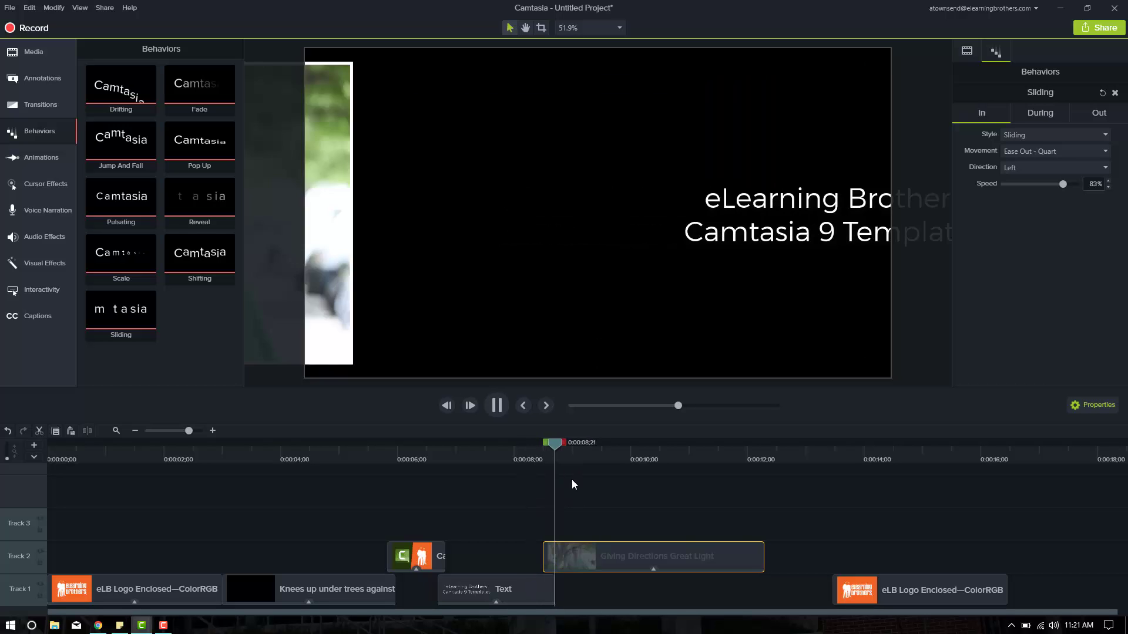
{"action": "left_click", "coordinate": [538, 450]}
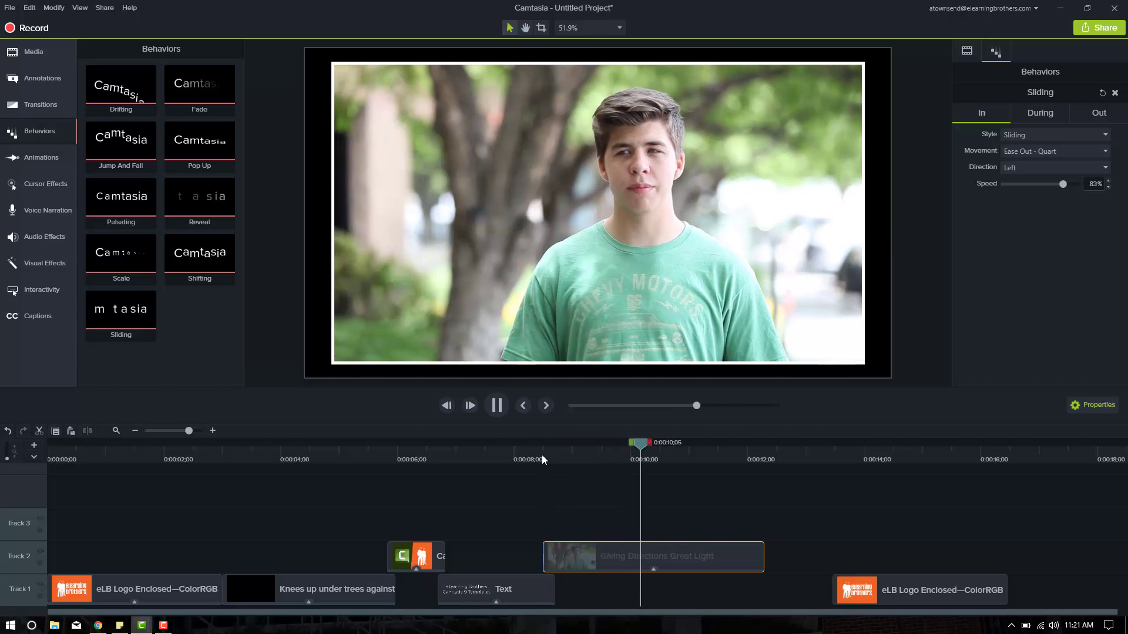
- Switch the Giving Directions Great Light clip's During style to Pop Up and preview it
{"action": "key", "text": "space"}
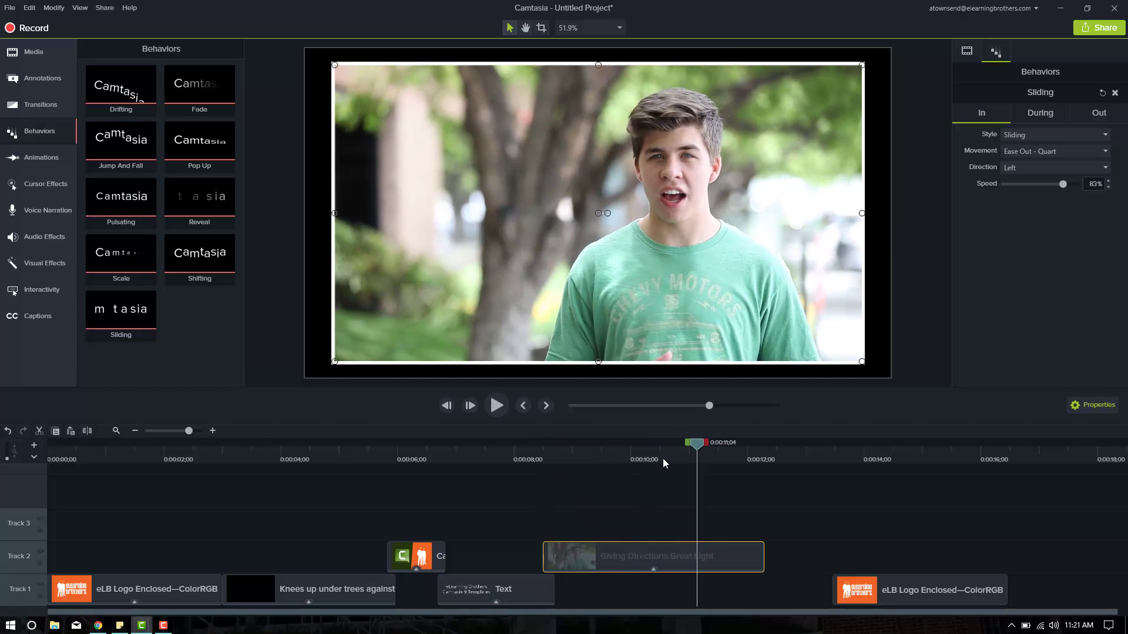
{"action": "left_click", "coordinate": [664, 459]}
{"action": "left_click", "coordinate": [1035, 118]}
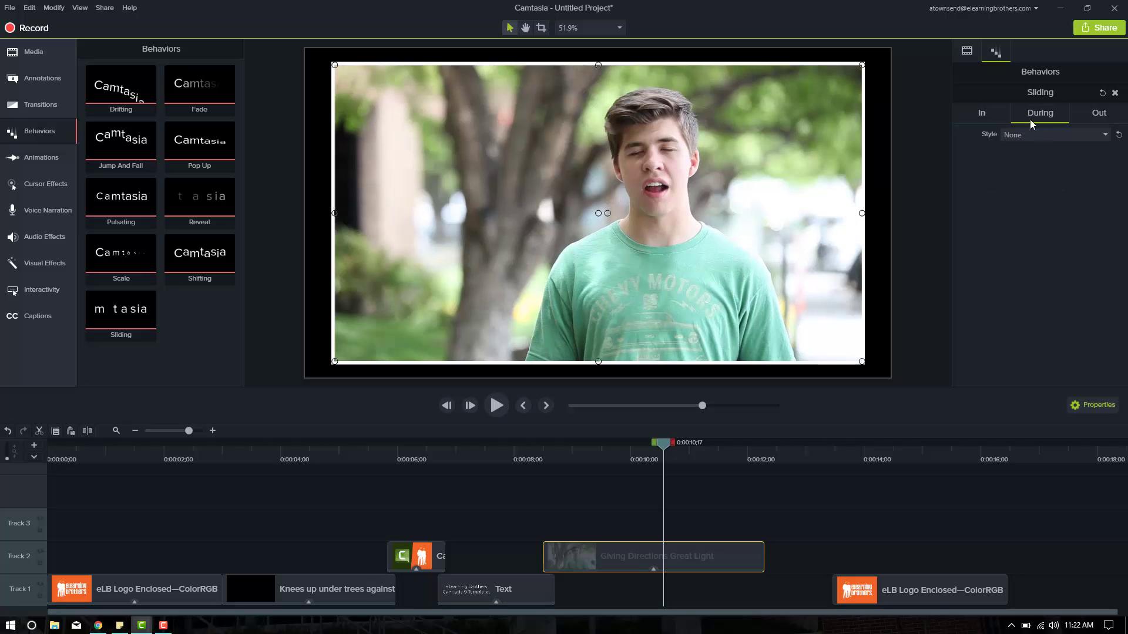
{"action": "left_click", "coordinate": [1037, 134]}
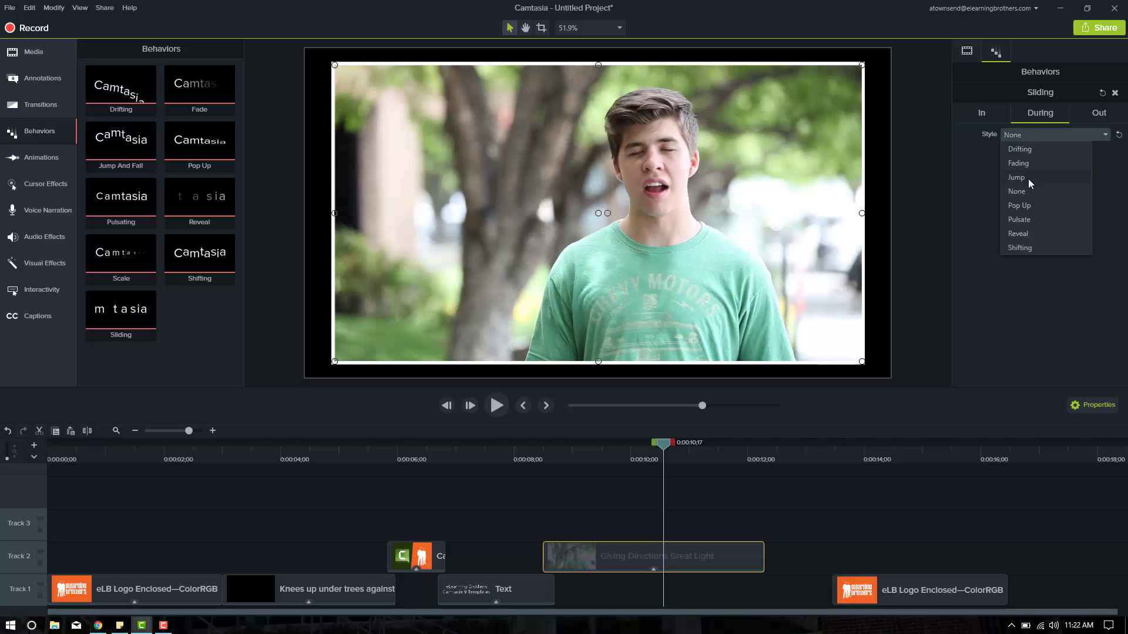
{"action": "left_click", "coordinate": [1022, 206]}
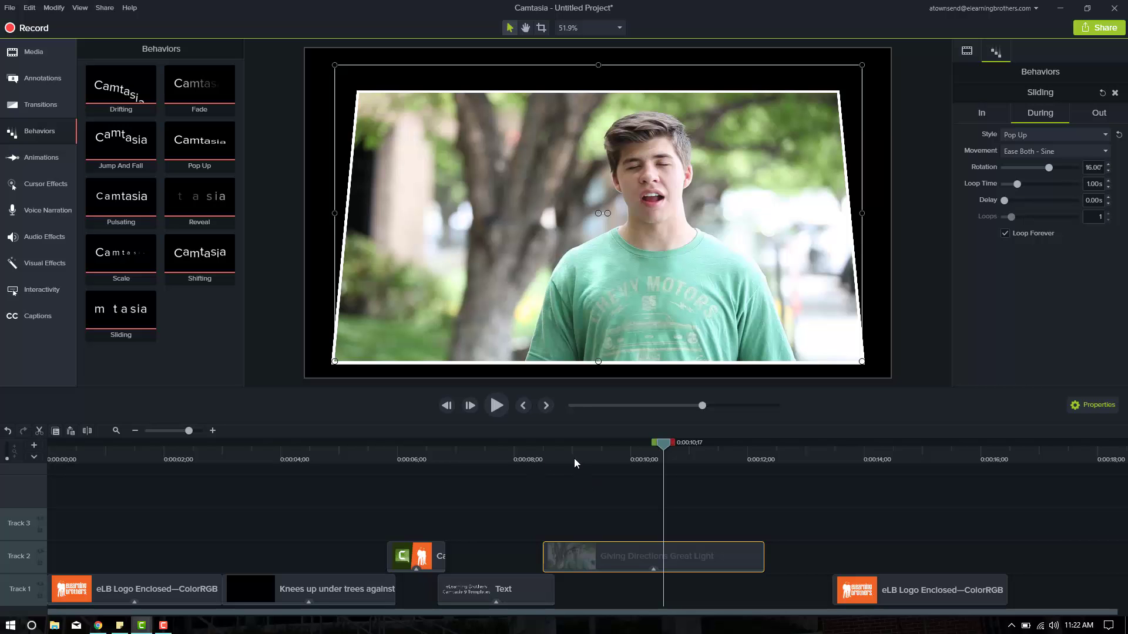
{"action": "left_click", "coordinate": [555, 457]}
{"action": "key", "text": "space"}
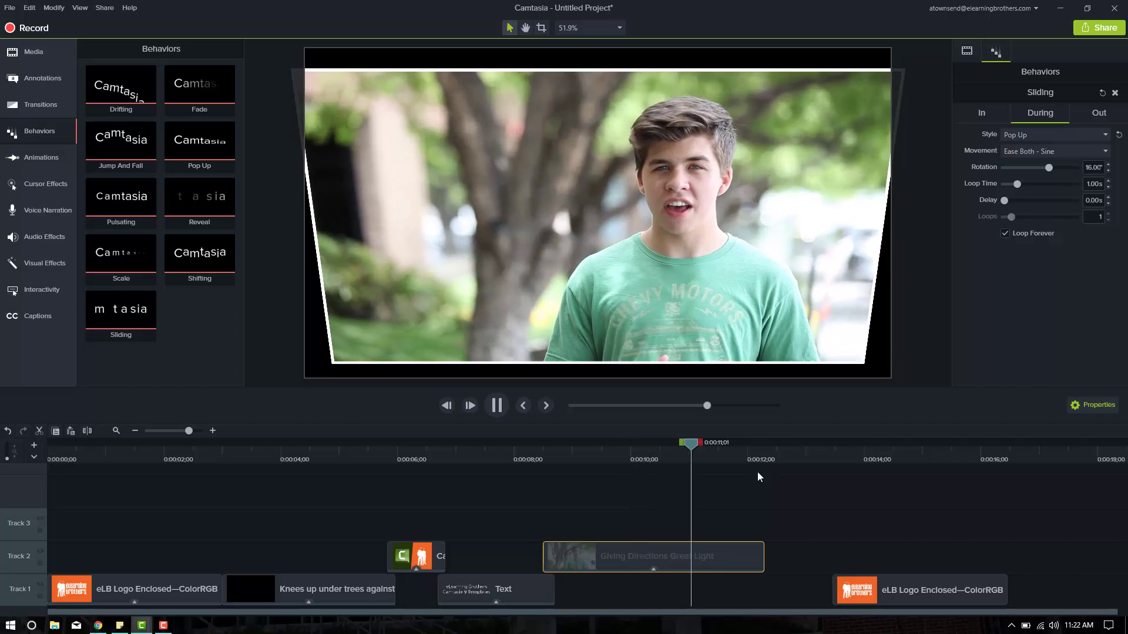
{"action": "key", "text": "space"}
- Reduce the Pop Up rotation to 8° with a 2.00s loop time, then preview
{"action": "left_click", "coordinate": [645, 461]}
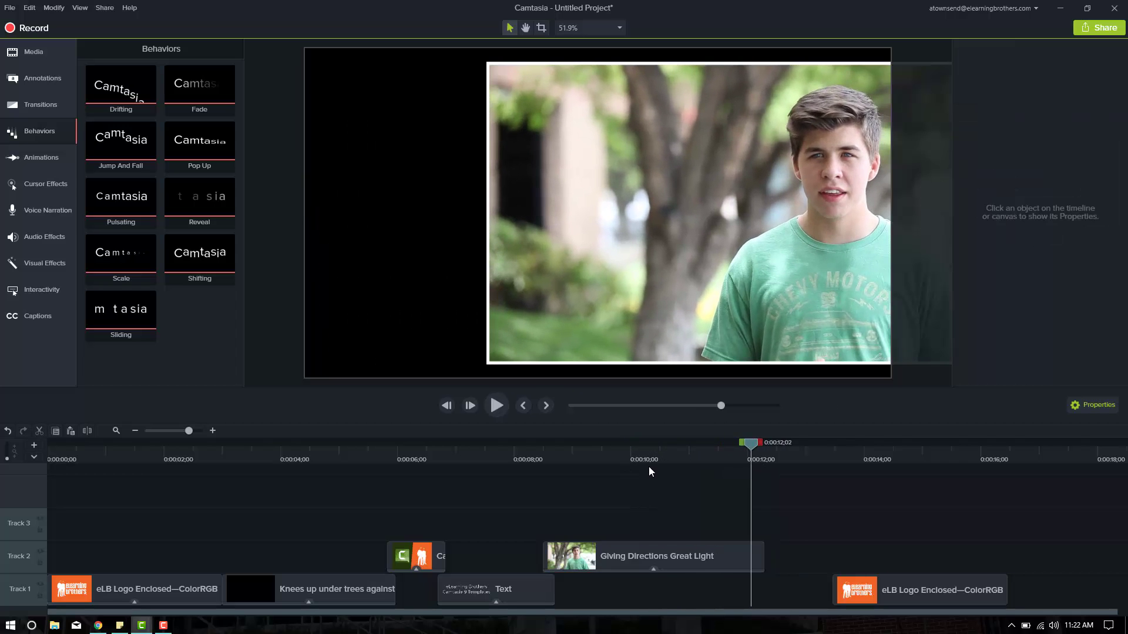
{"action": "left_click", "coordinate": [658, 555]}
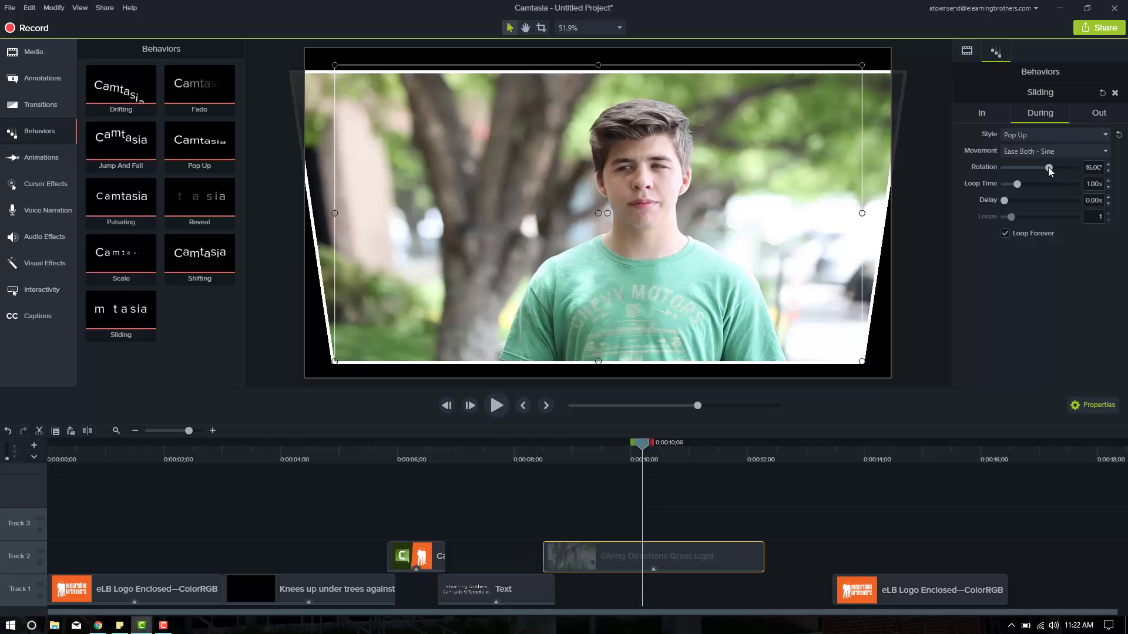
{"action": "left_click_drag", "start_coordinate": [1048, 169], "coordinate": [1032, 188]}
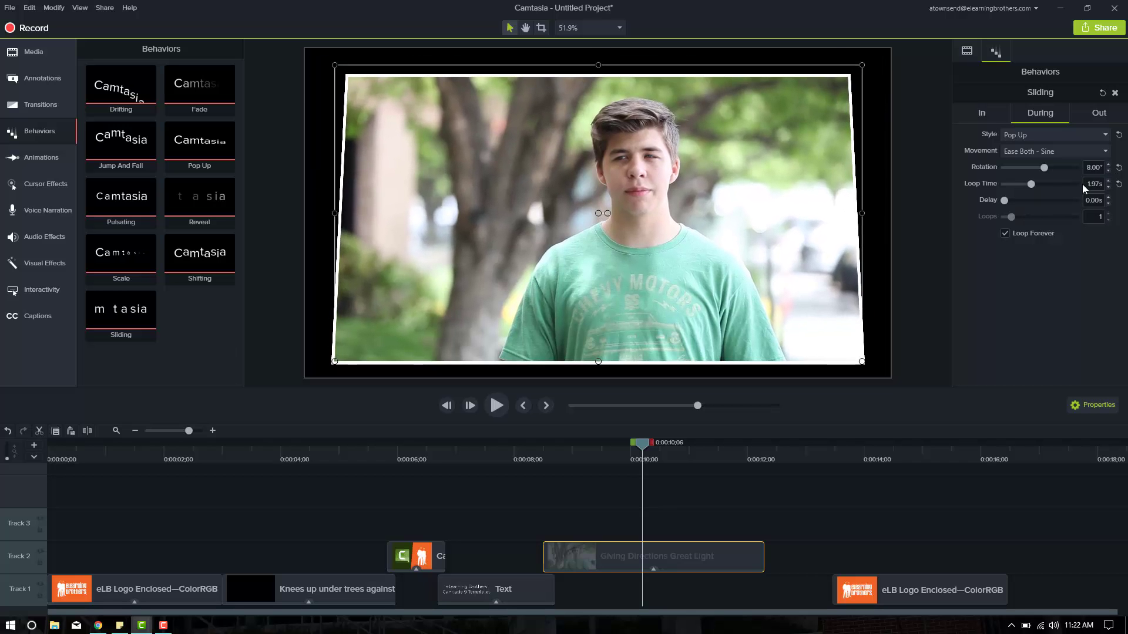
{"action": "type", "text": "2"}
{"action": "key", "text": "Return"}
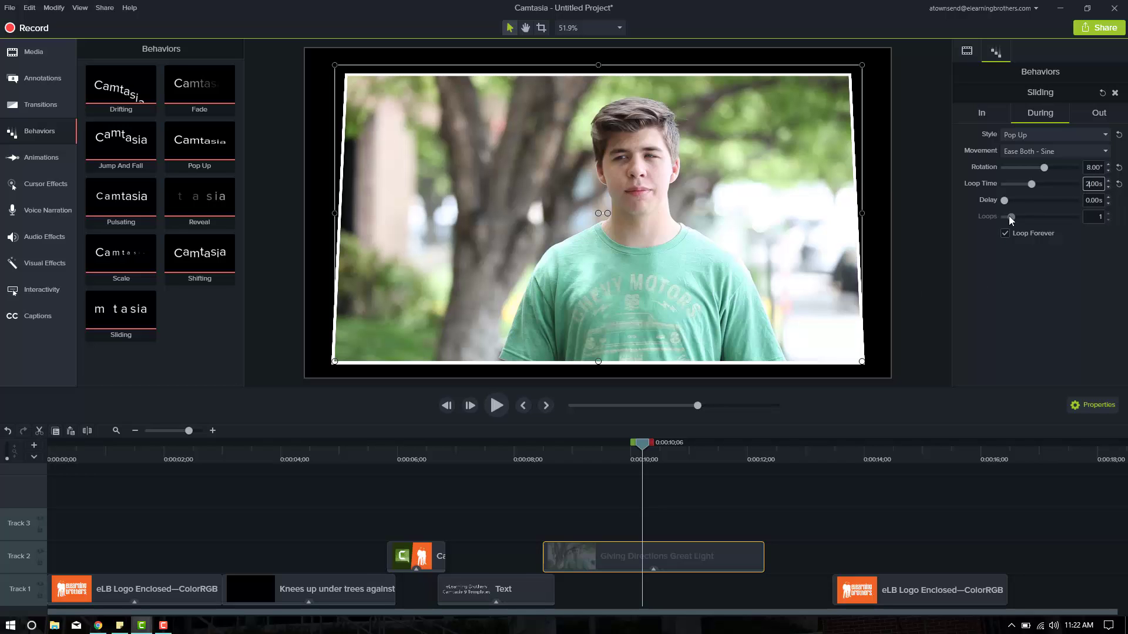
{"action": "left_click", "coordinate": [545, 454]}
{"action": "key", "text": "space"}
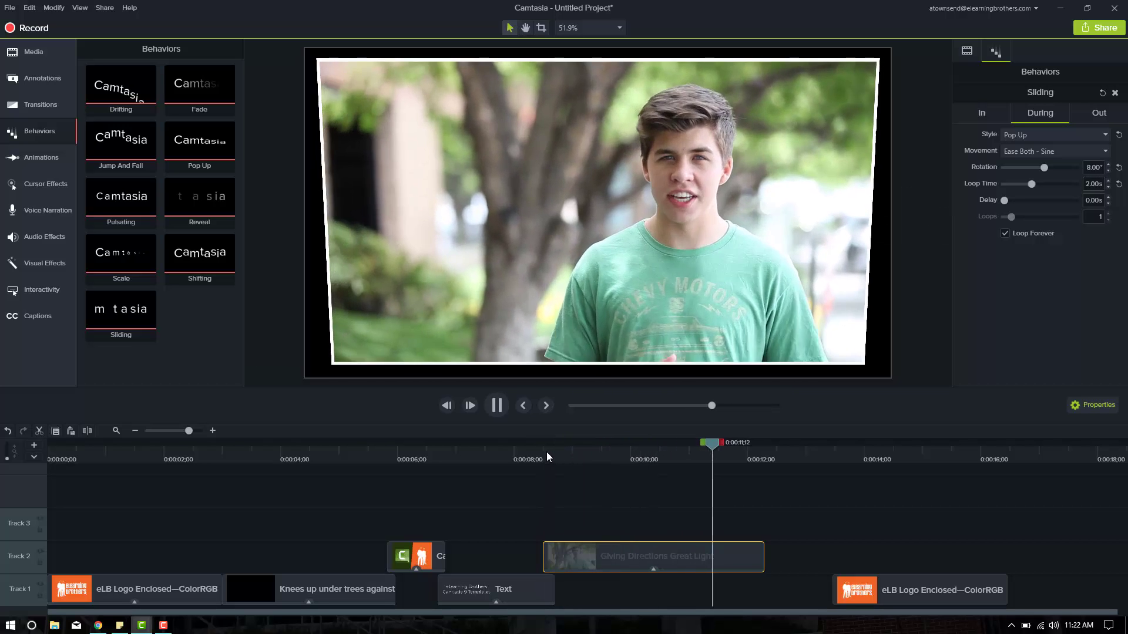
{"action": "left_click", "coordinate": [626, 467]}
{"action": "left_click_drag", "start_coordinate": [573, 454], "coordinate": [700, 447]}
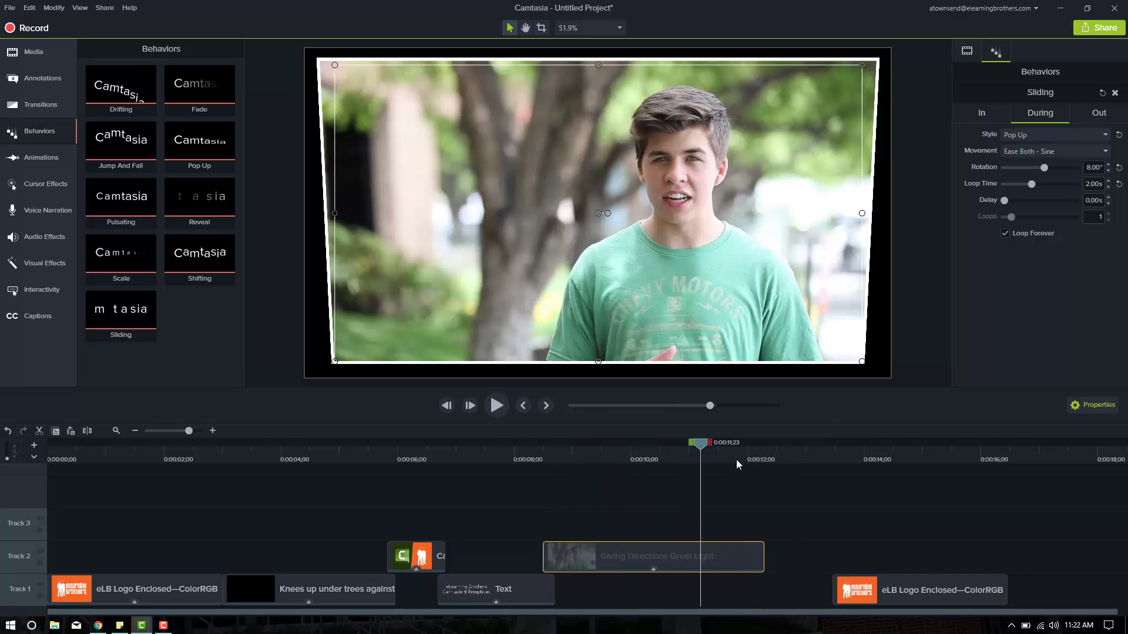
- Move the end logo clip earlier to start at 12 seconds and compare it with the opening logo
{"action": "left_click", "coordinate": [747, 459]}
{"action": "left_click_drag", "start_coordinate": [886, 593], "coordinate": [816, 593]}
{"action": "left_click", "coordinate": [765, 459]}
{"action": "key", "text": "space"}
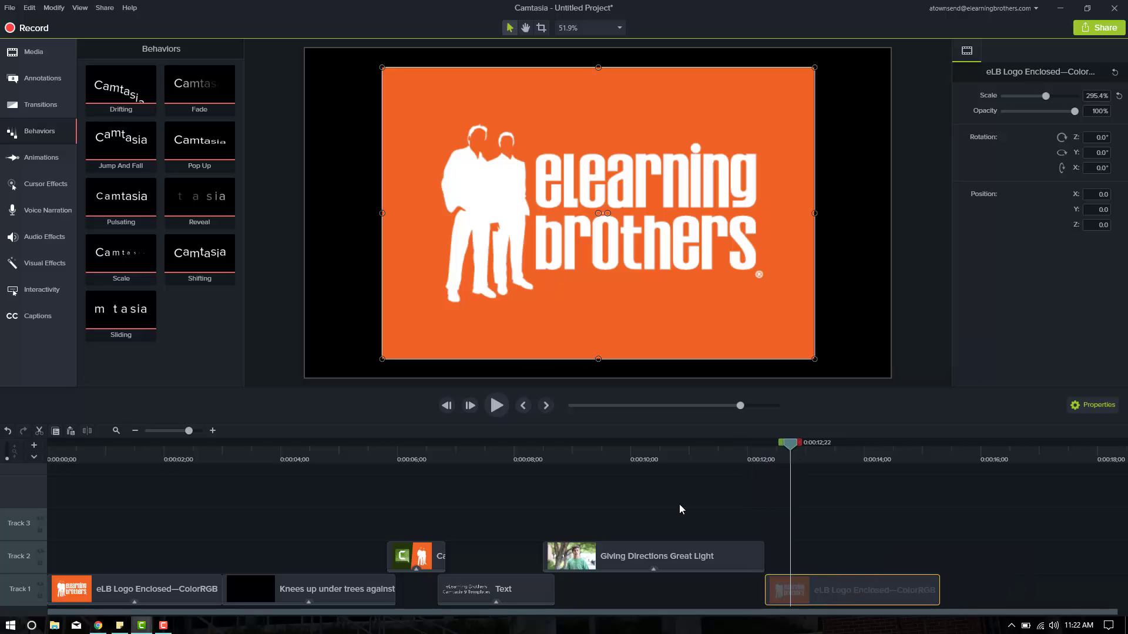
{"action": "left_click", "coordinate": [148, 459]}
{"action": "left_click", "coordinate": [132, 597]}
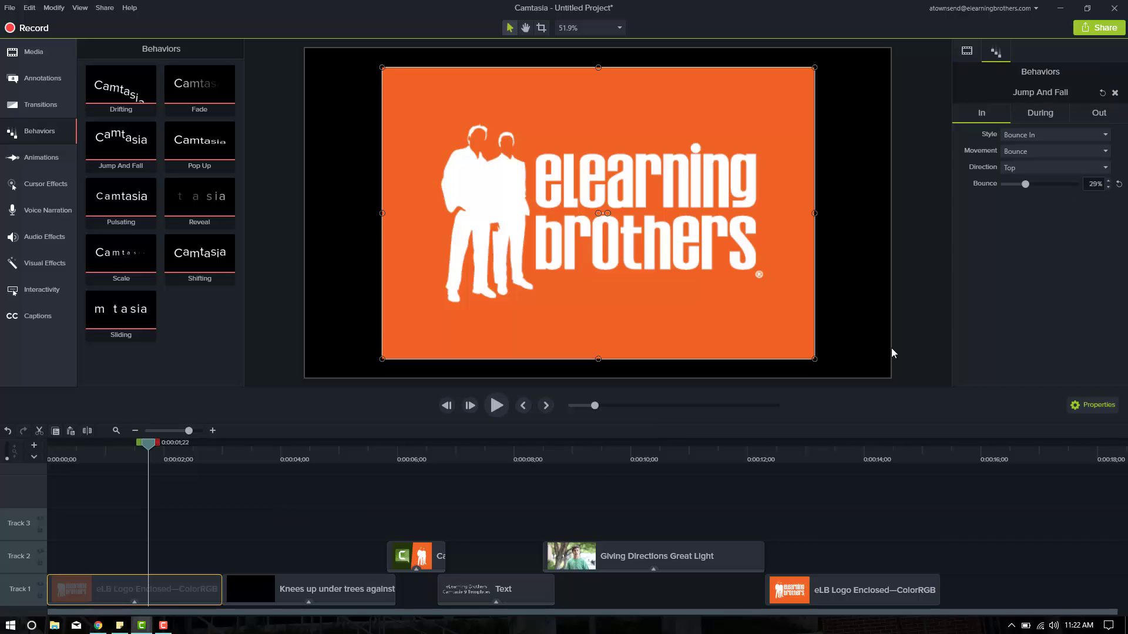
{"action": "left_click", "coordinate": [859, 579]}
{"action": "left_click", "coordinate": [848, 453]}
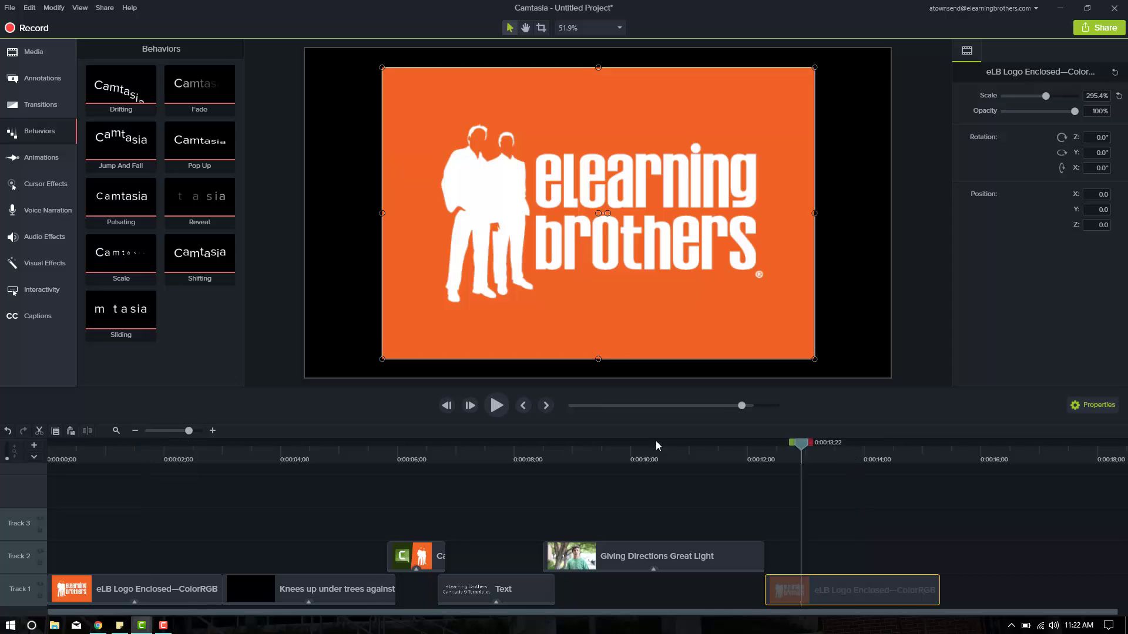
- Apply the Sliding behavior to the end logo with a Bounce In entrance, then preview
{"action": "left_click_drag", "start_coordinate": [125, 313], "coordinate": [846, 587]}
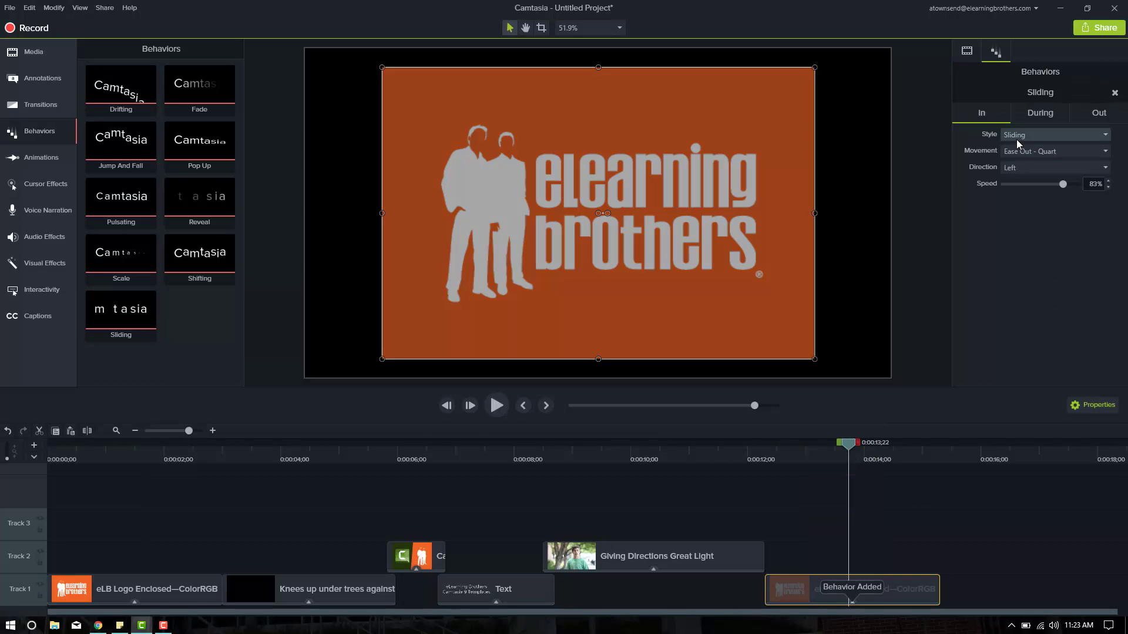
{"action": "left_click", "coordinate": [1016, 140]}
{"action": "left_click", "coordinate": [1023, 149]}
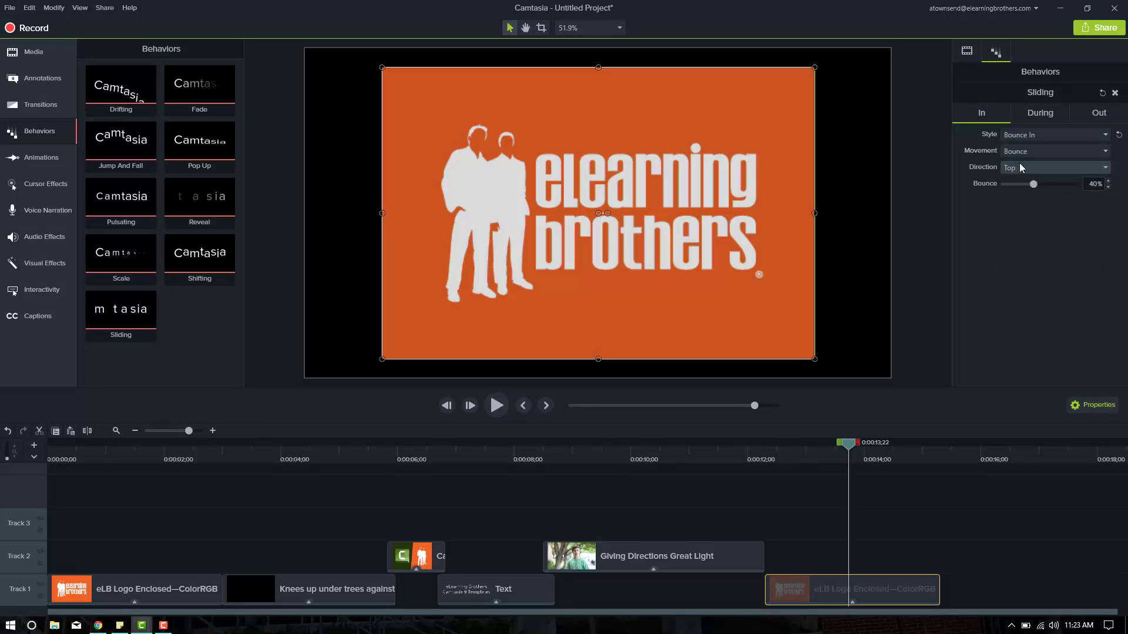
{"action": "left_click", "coordinate": [765, 456]}
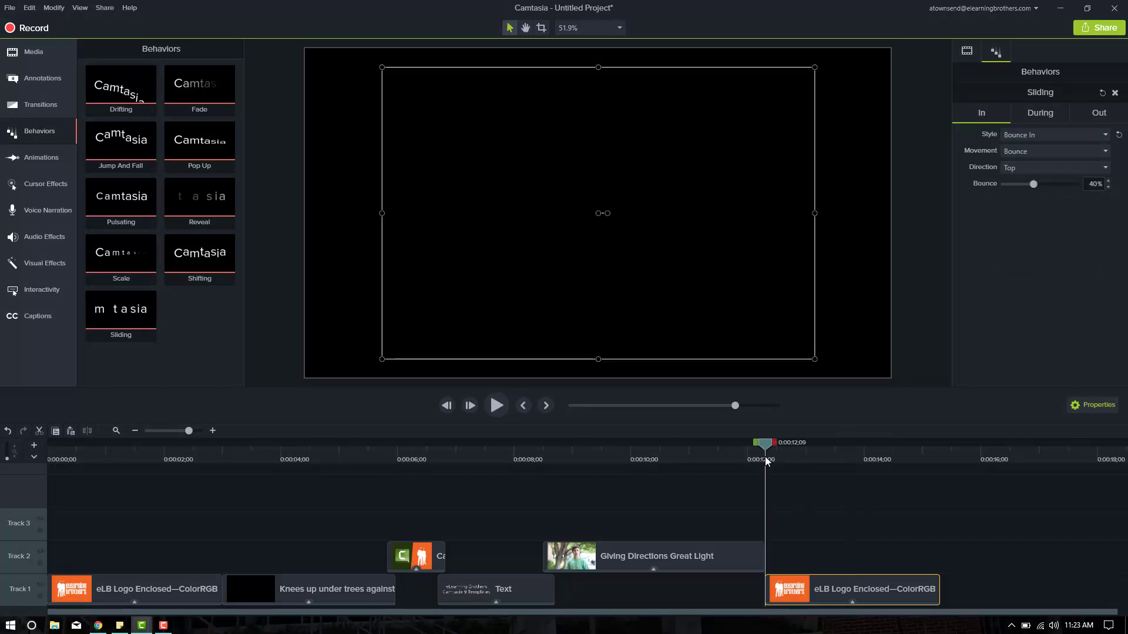
{"action": "key", "text": "space"}
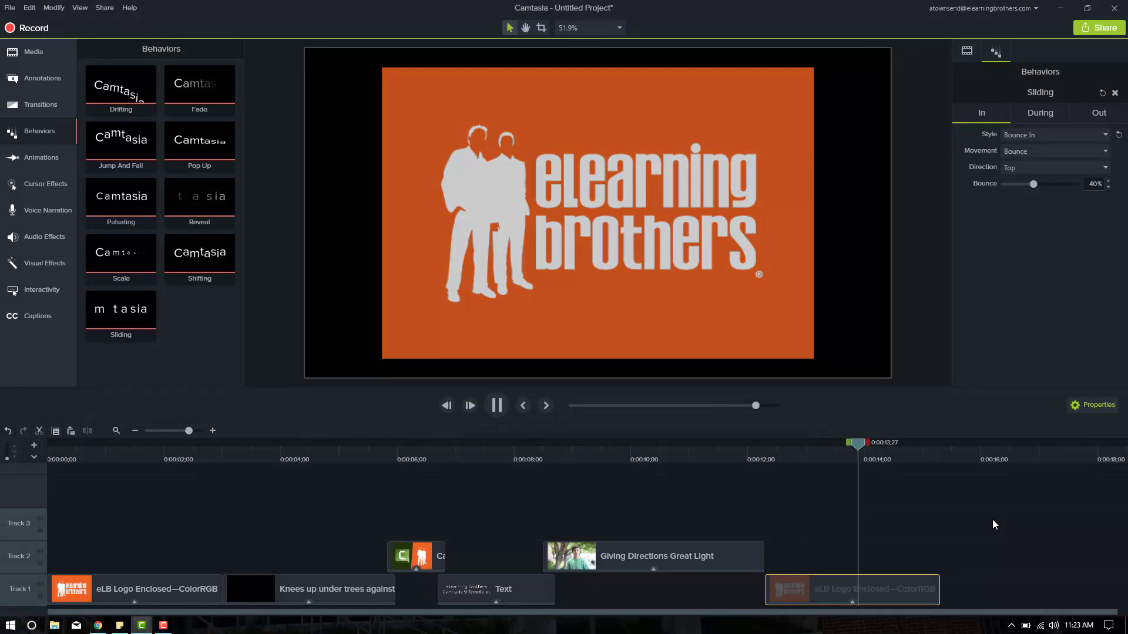
{"action": "key", "text": "space"}
- Set the end logo's During style to None and Out direction to Bottom, then play it
{"action": "left_click", "coordinate": [1031, 119]}
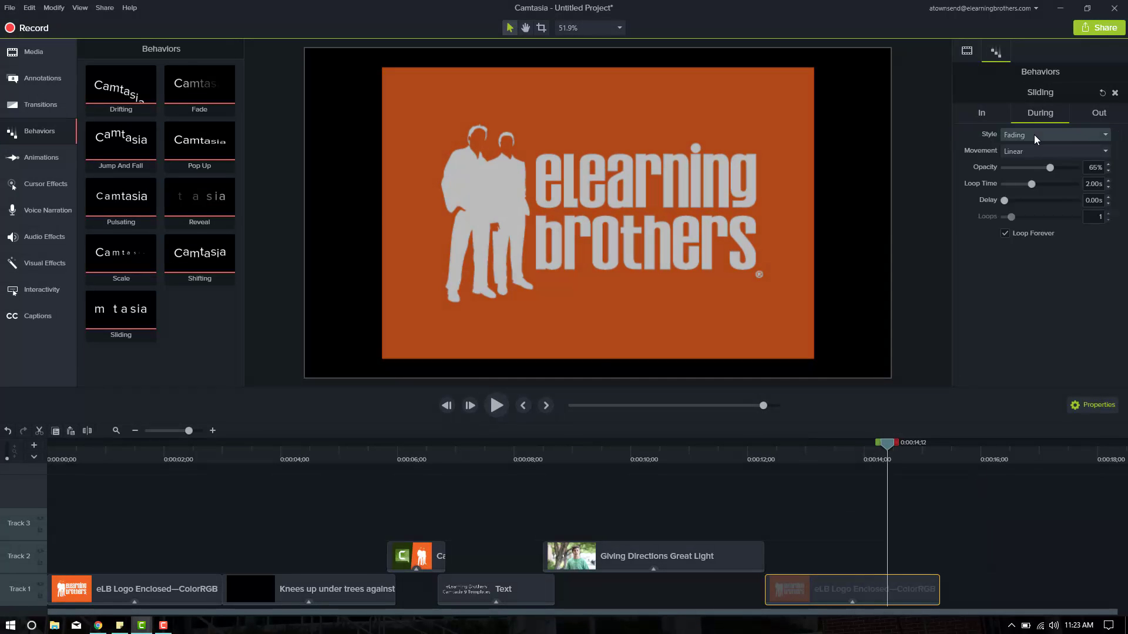
{"action": "left_click", "coordinate": [1034, 136]}
{"action": "left_click", "coordinate": [1025, 160]}
{"action": "left_click", "coordinate": [1094, 116]}
{"action": "left_click", "coordinate": [1064, 169]}
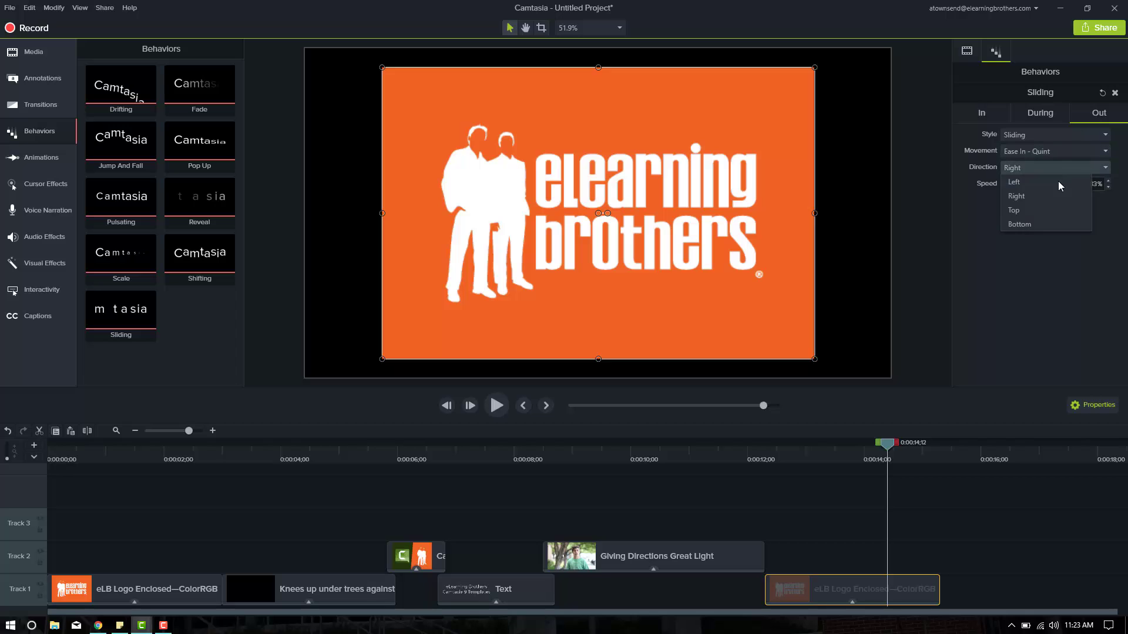
{"action": "left_click", "coordinate": [1040, 227]}
{"action": "left_click", "coordinate": [774, 450]}
{"action": "key", "text": "space"}
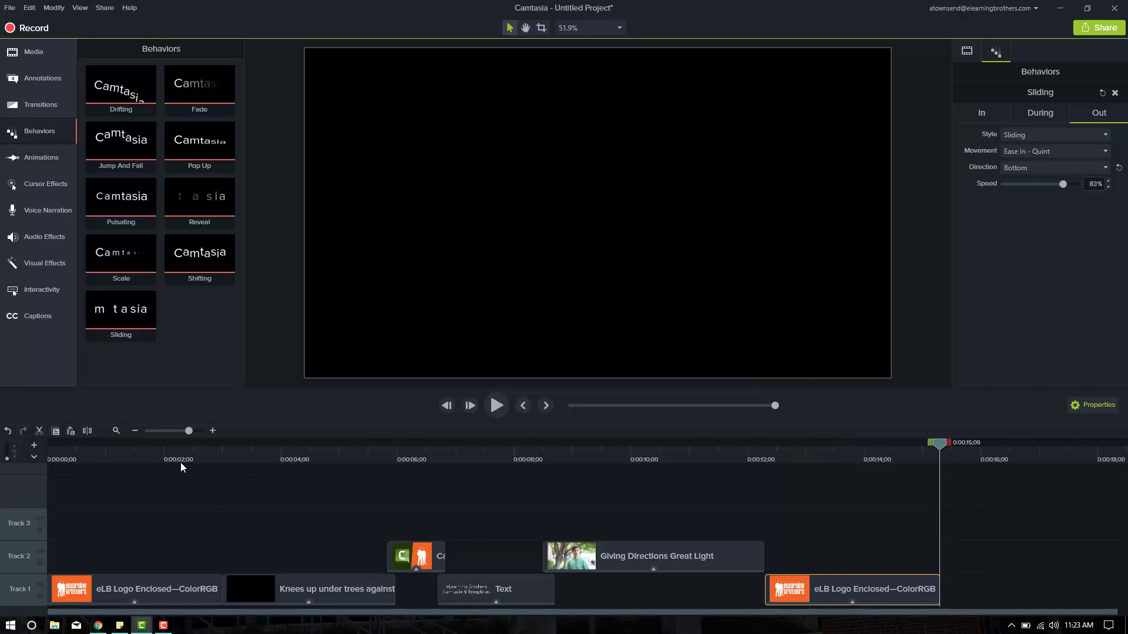
- Scrub the opening clips, then select Giving Directions Great Light and Shift-add the Knees up clip
{"action": "left_click", "coordinate": [178, 460]}
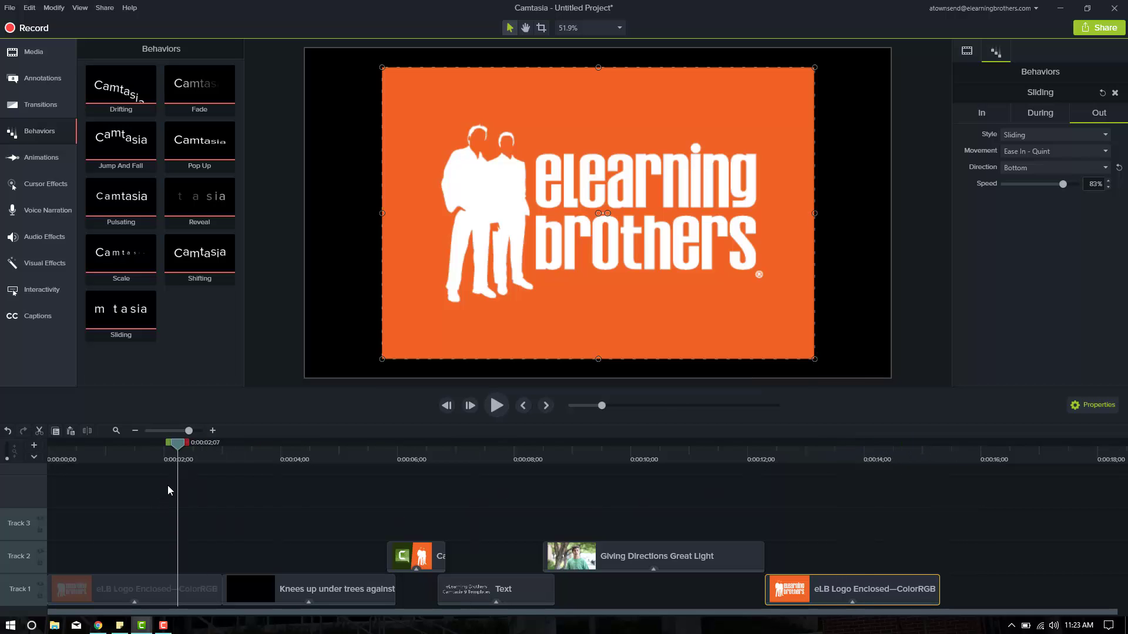
{"action": "left_click_drag", "start_coordinate": [239, 452], "coordinate": [304, 465]}
{"action": "left_click_drag", "start_coordinate": [597, 453], "coordinate": [618, 454]}
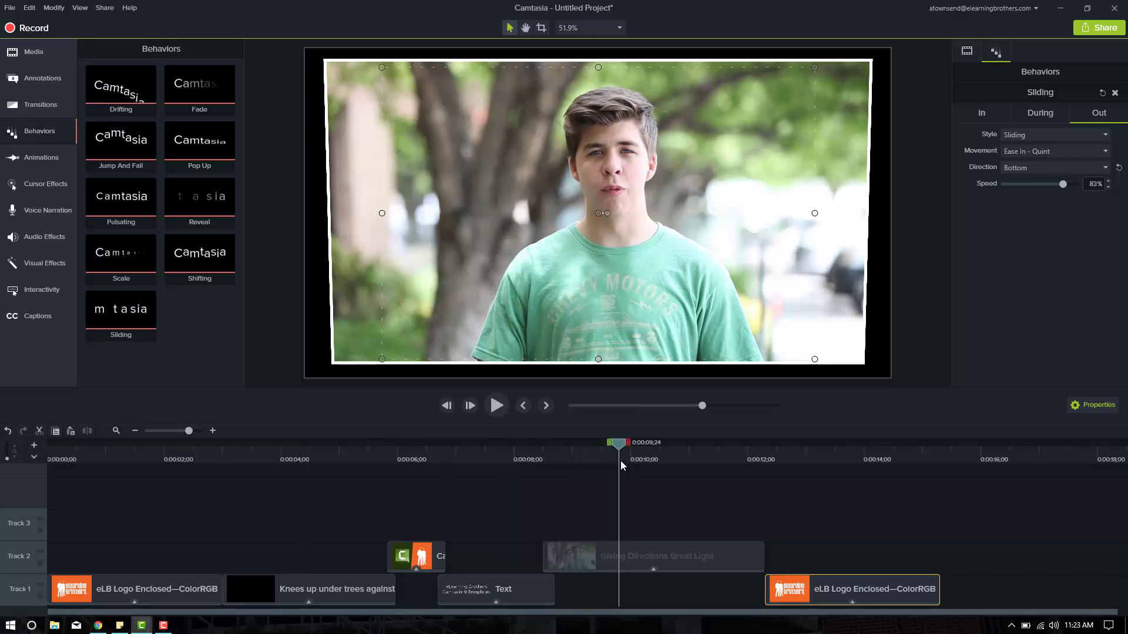
{"action": "left_click", "coordinate": [634, 554]}
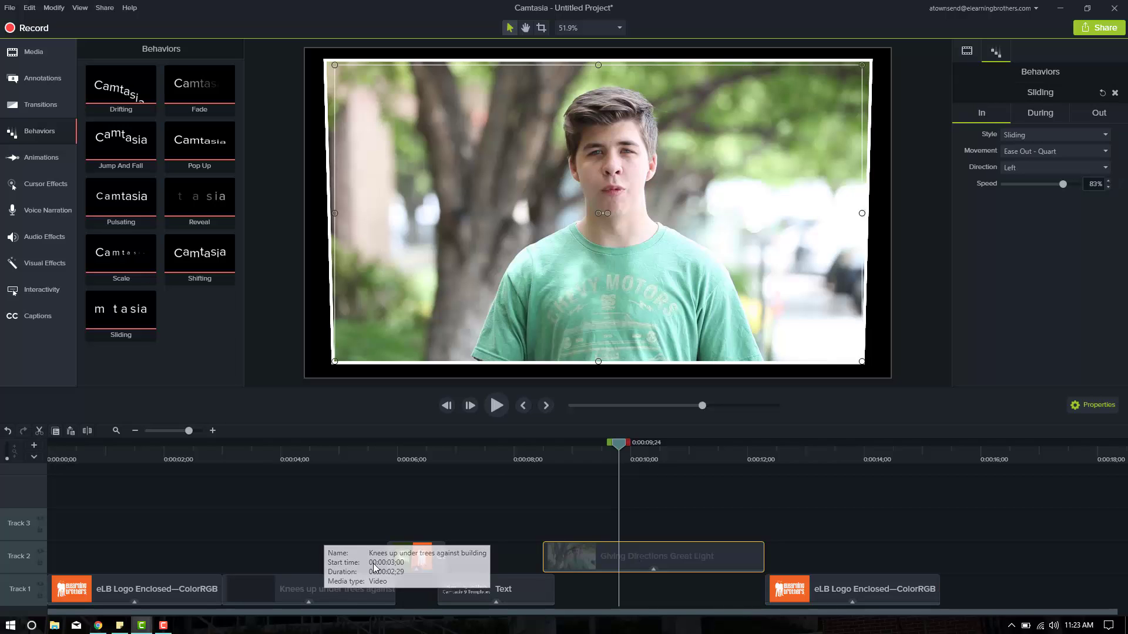
{"action": "left_click", "coordinate": [301, 588], "text": "ctrl"}
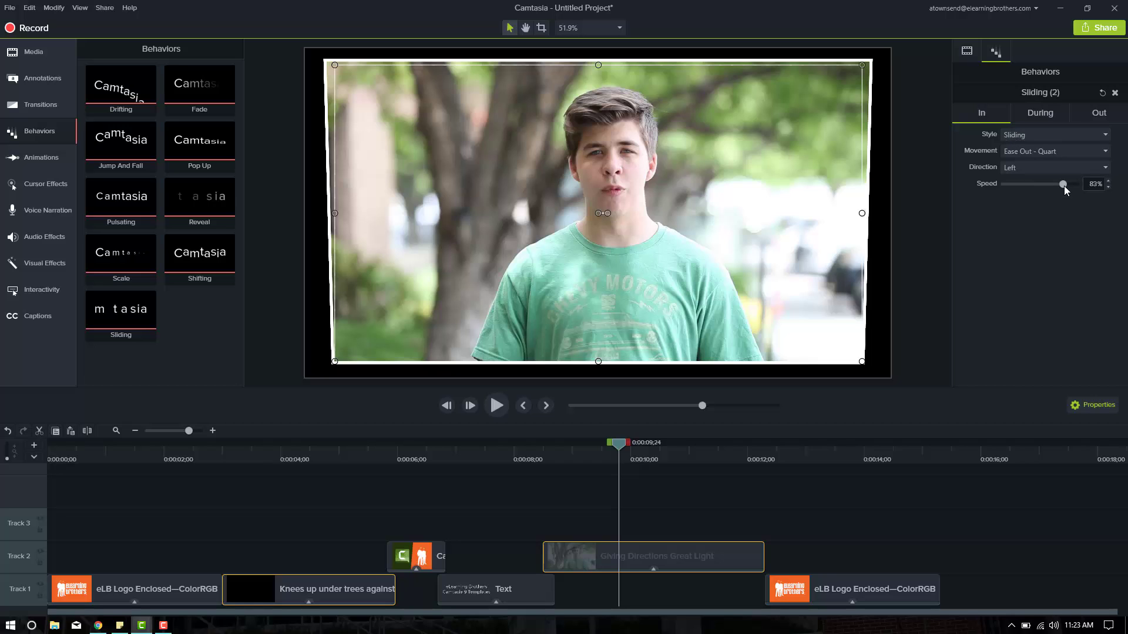
- Give both clips an 80% slide-in speed and a Pulsate During style at 102% scale
{"action": "left_click_drag", "start_coordinate": [1064, 185], "coordinate": [1060, 185]}
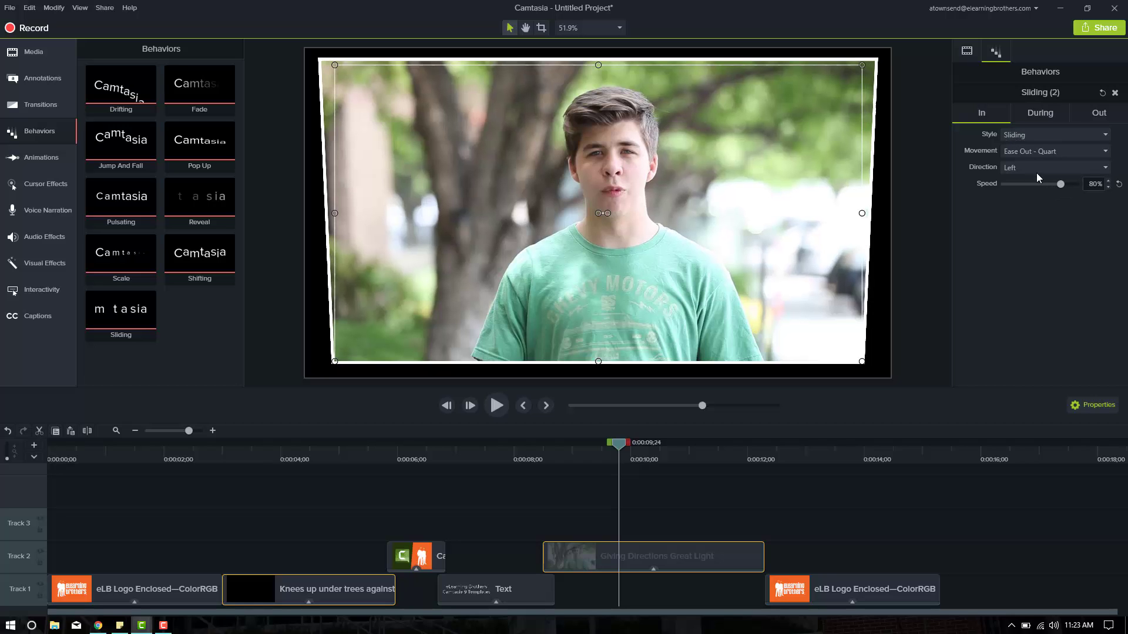
{"action": "left_click", "coordinate": [1045, 114]}
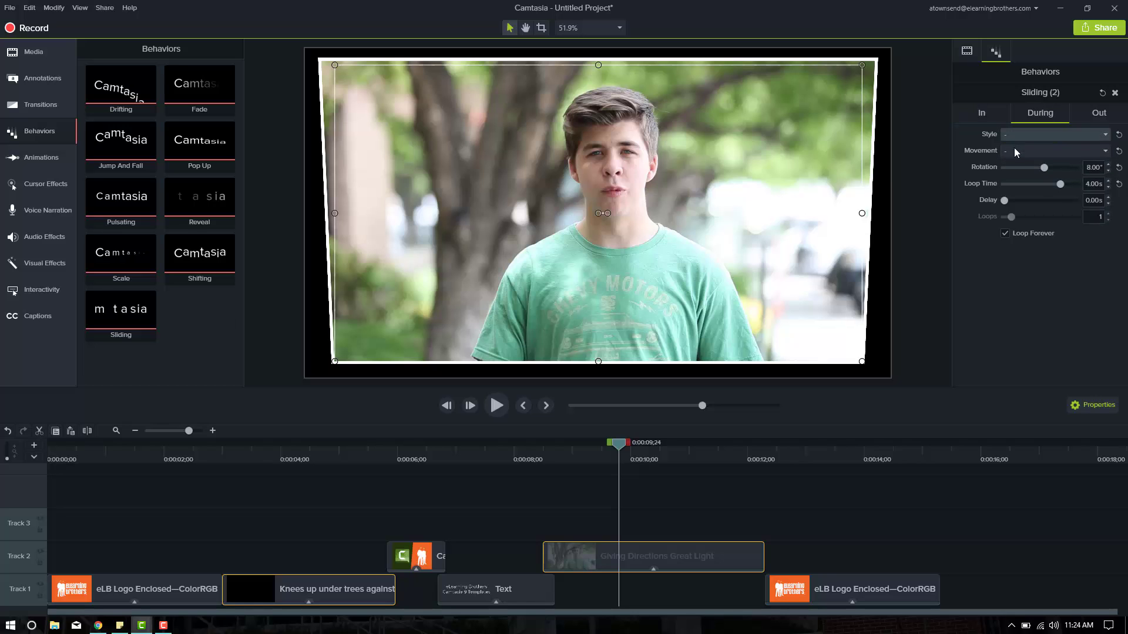
{"action": "left_click", "coordinate": [1103, 136]}
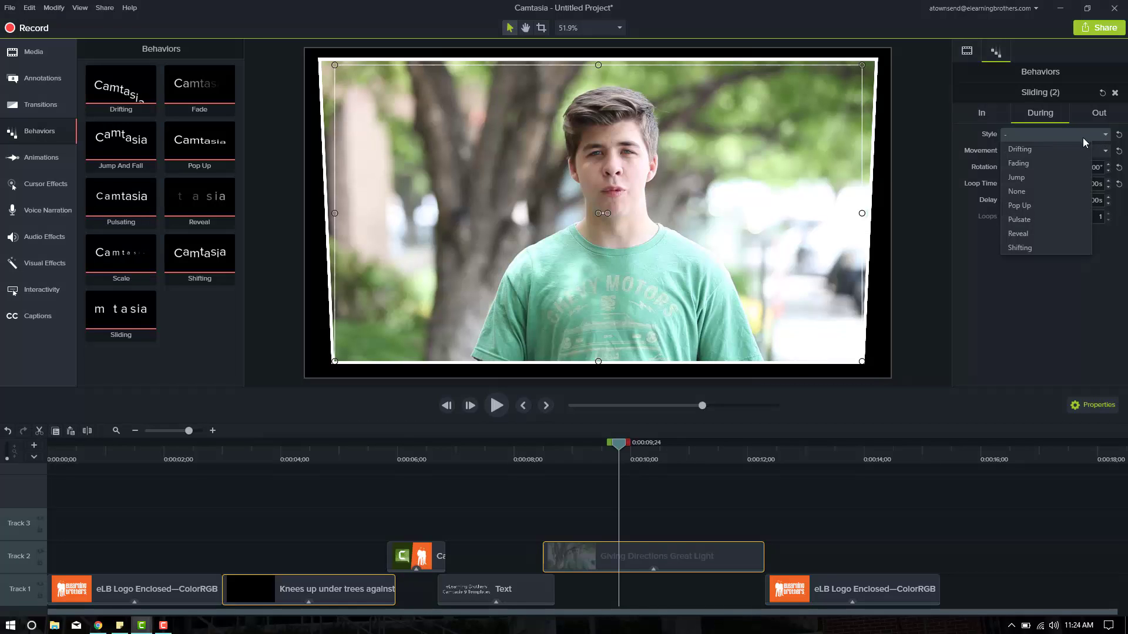
{"action": "left_click", "coordinate": [1052, 217]}
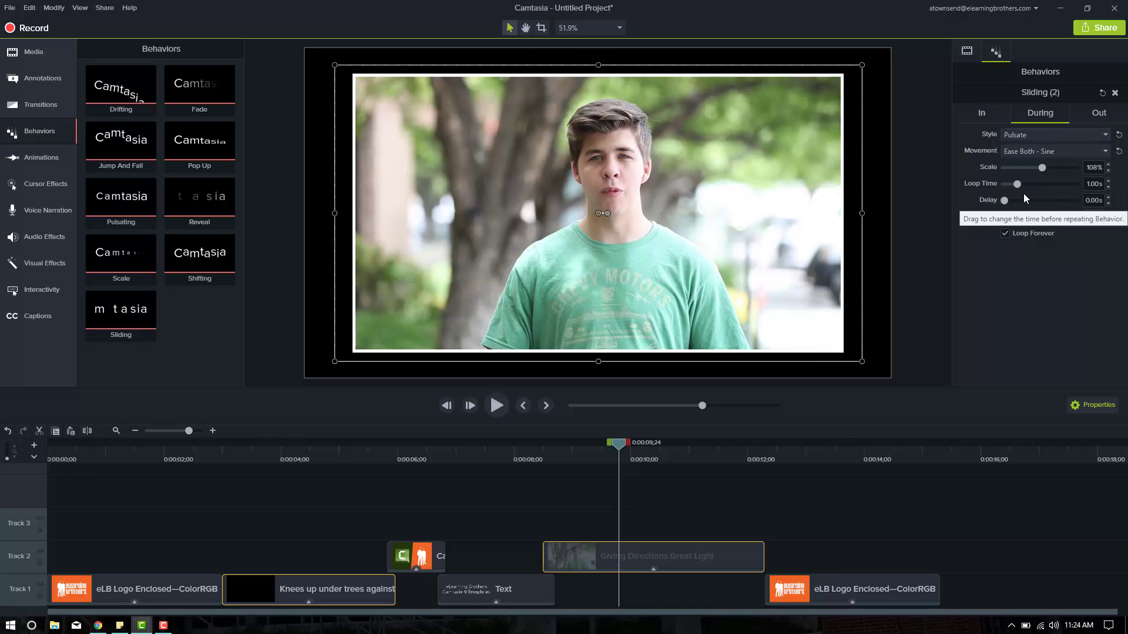
{"action": "left_click_drag", "start_coordinate": [1042, 168], "coordinate": [1041, 168]}
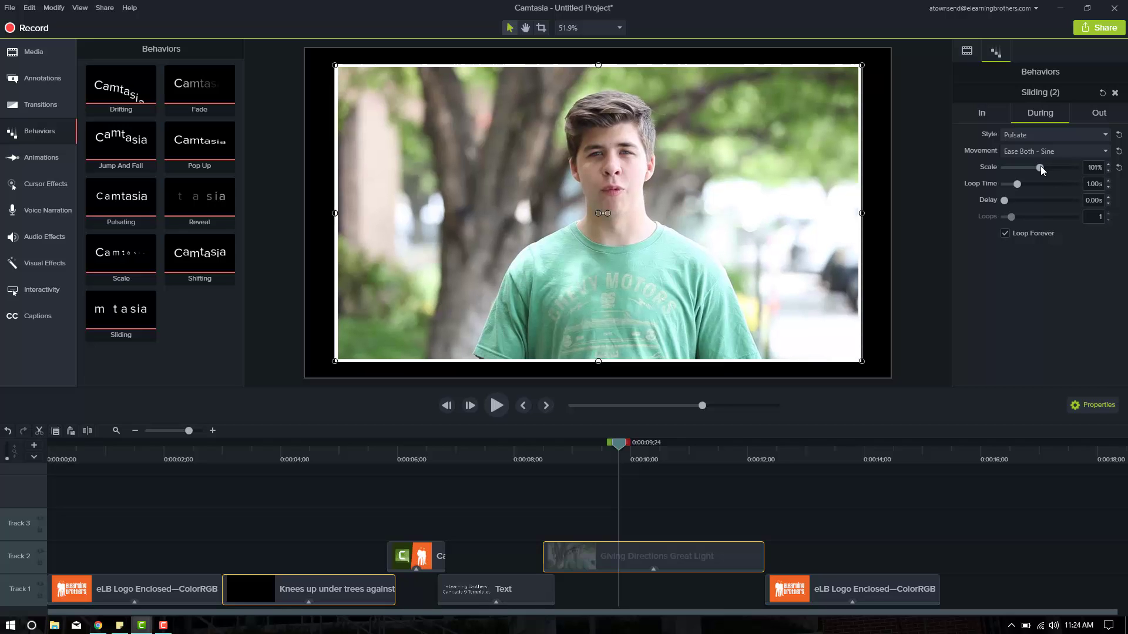
{"action": "double_click", "coordinate": [1094, 167]}
{"action": "type", "text": "2"}
{"action": "key", "text": "BackSpace"}
{"action": "key", "text": "BackSpace"}
{"action": "type", "text": "102"}
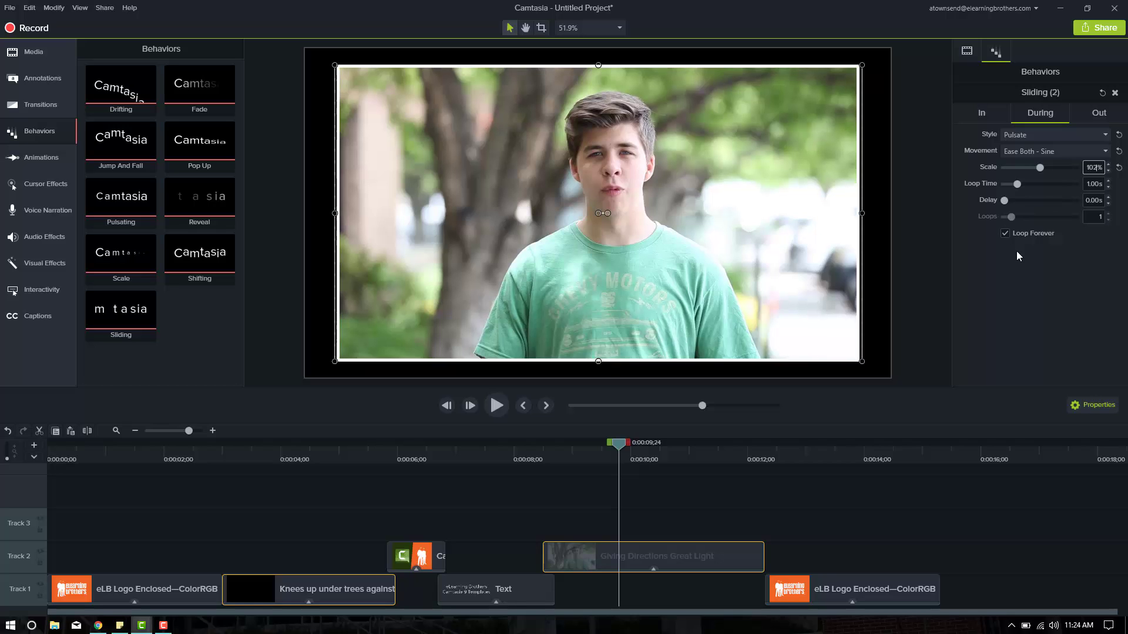
{"action": "left_click", "coordinate": [1091, 115]}
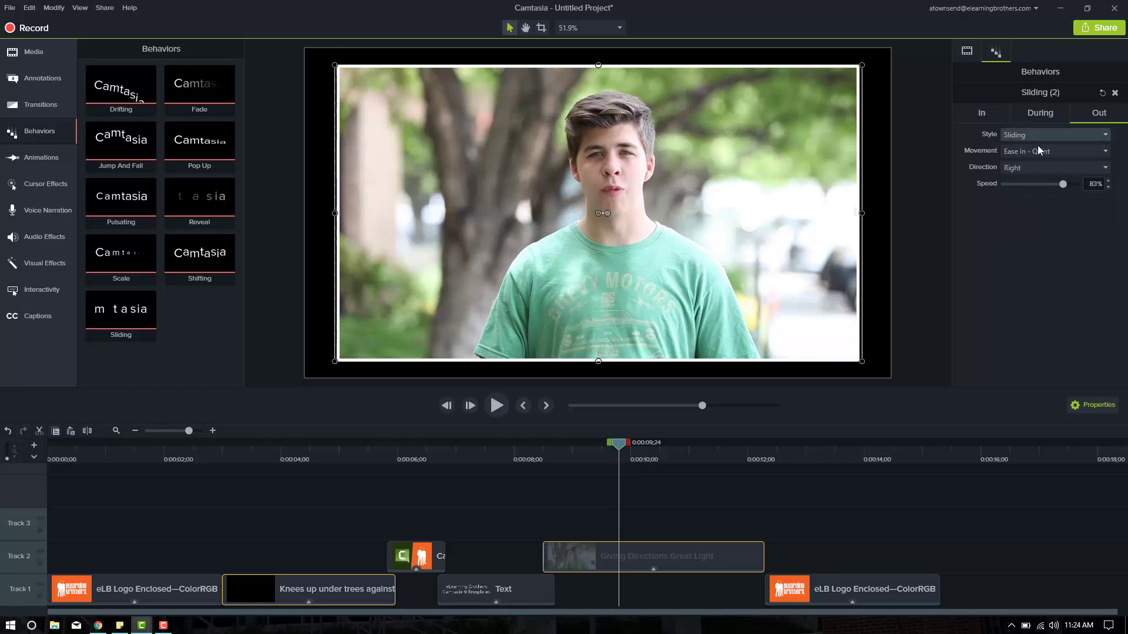
{"action": "left_click", "coordinate": [167, 459]}
{"action": "key", "text": "space"}
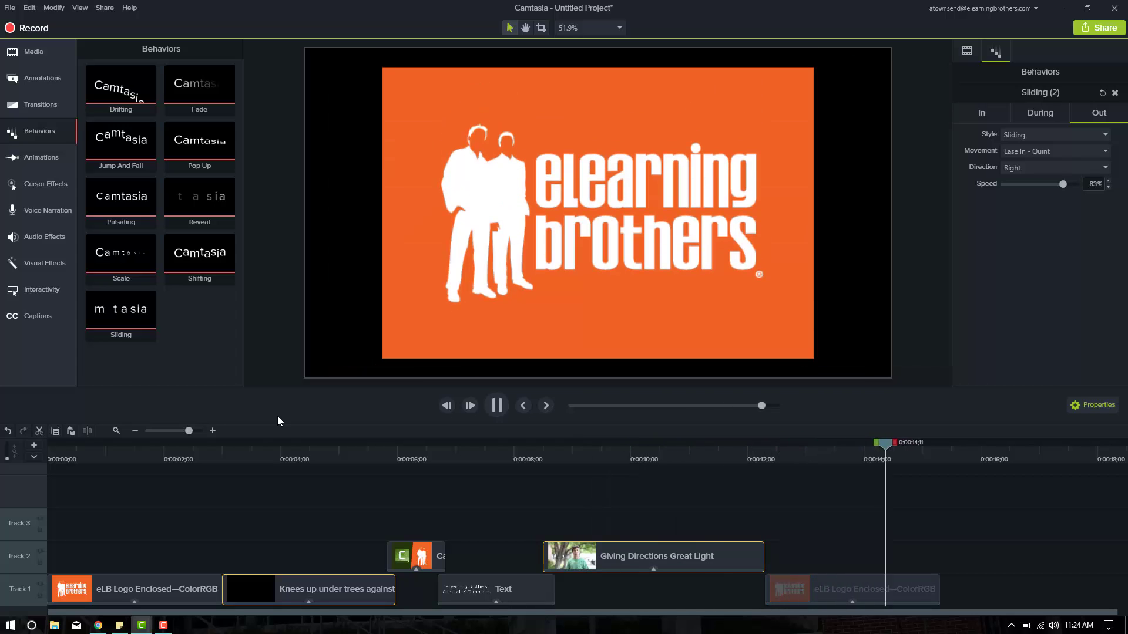
{"action": "key", "text": "space"}
{"action": "left_click_drag", "start_coordinate": [188, 455], "coordinate": [880, 465]}
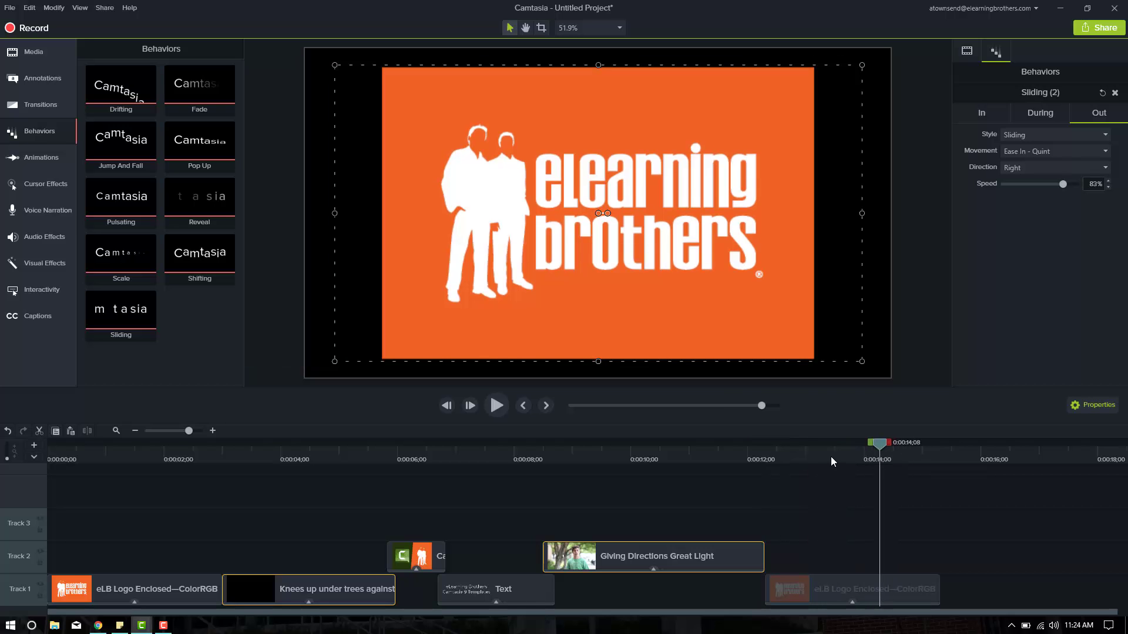